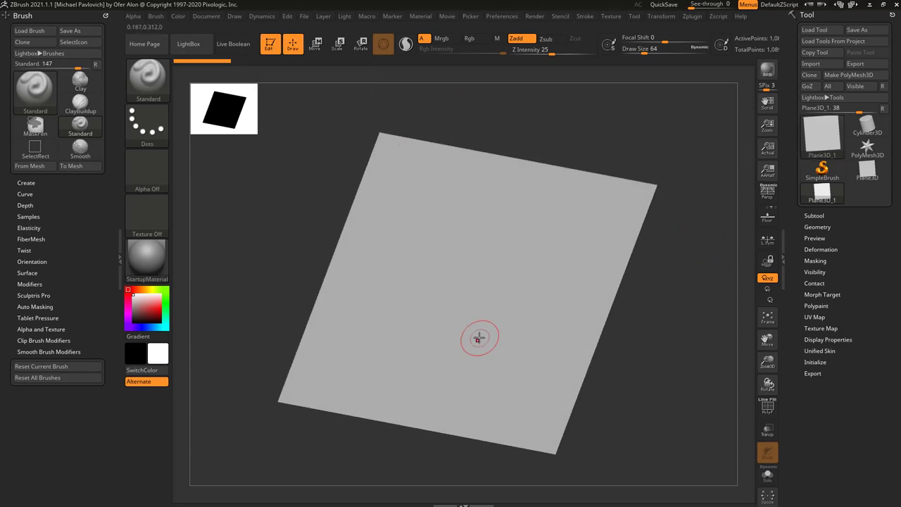
Convert the plane to a PolyMesh3D and enable Dynamic Subdivision with SmoothSubdiv set to 0
{"action": "left_click", "coordinate": [849, 75]}
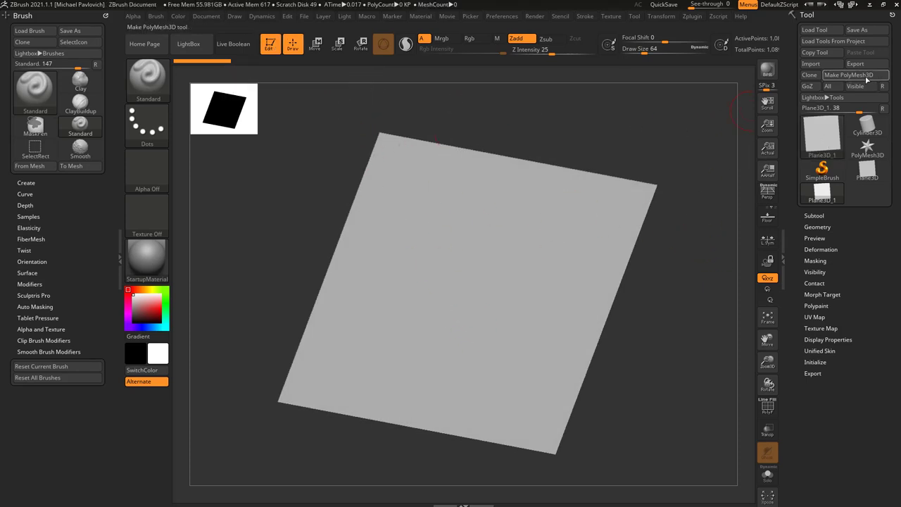
{"action": "left_click", "coordinate": [818, 227]}
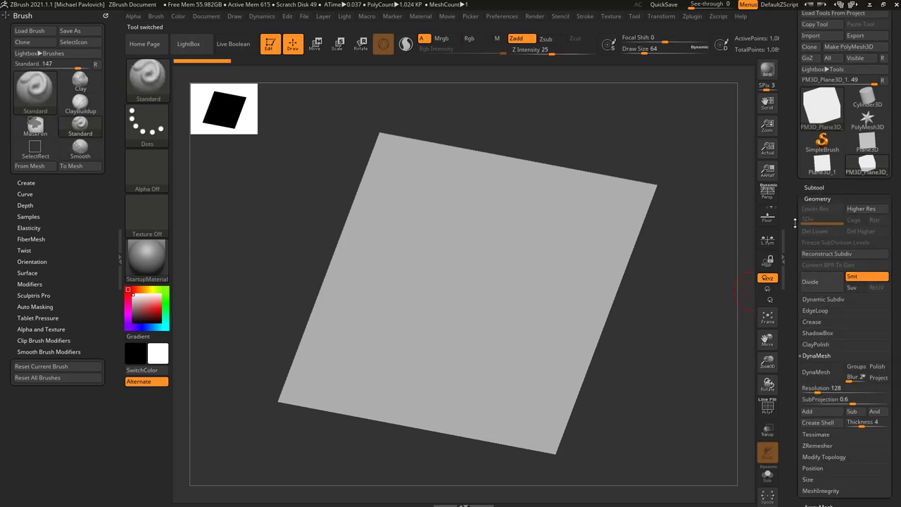
{"action": "left_click", "coordinate": [817, 264]}
{"action": "left_click", "coordinate": [819, 207]}
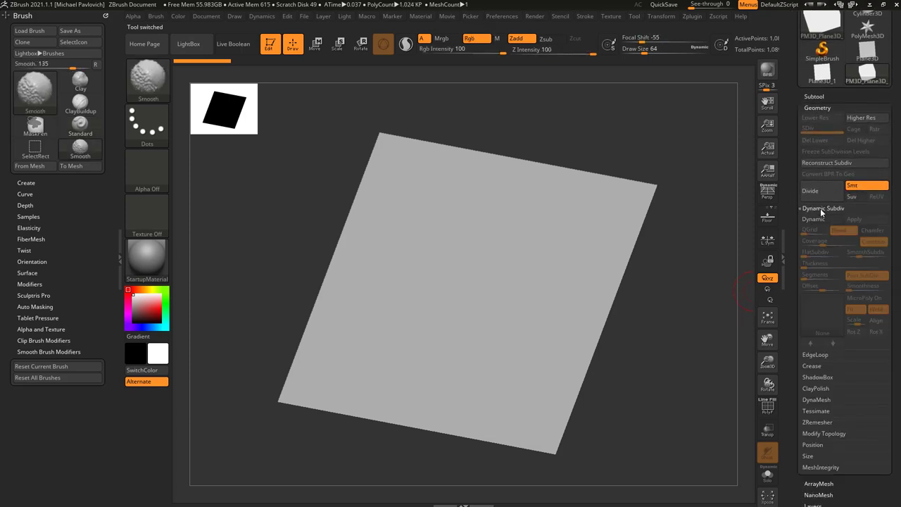
{"action": "left_click", "coordinate": [817, 219]}
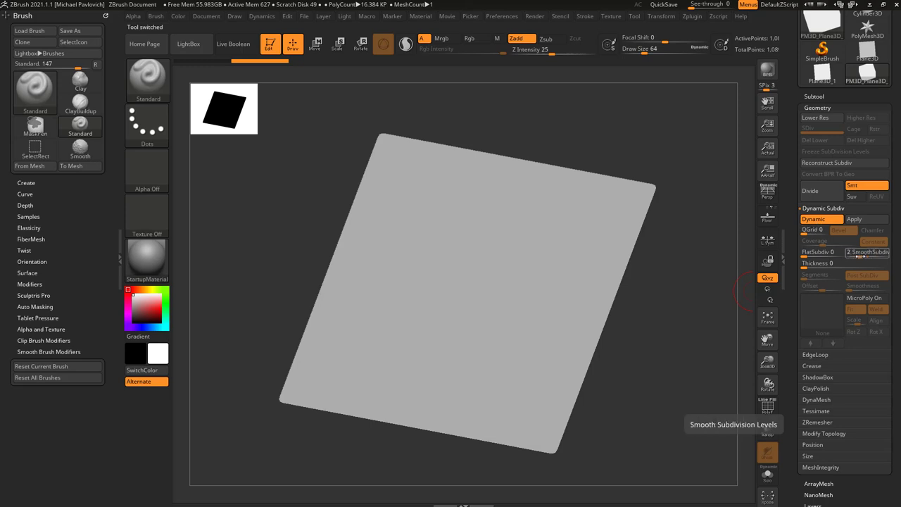
{"action": "left_click_drag", "start_coordinate": [858, 254], "coordinate": [840, 273]}
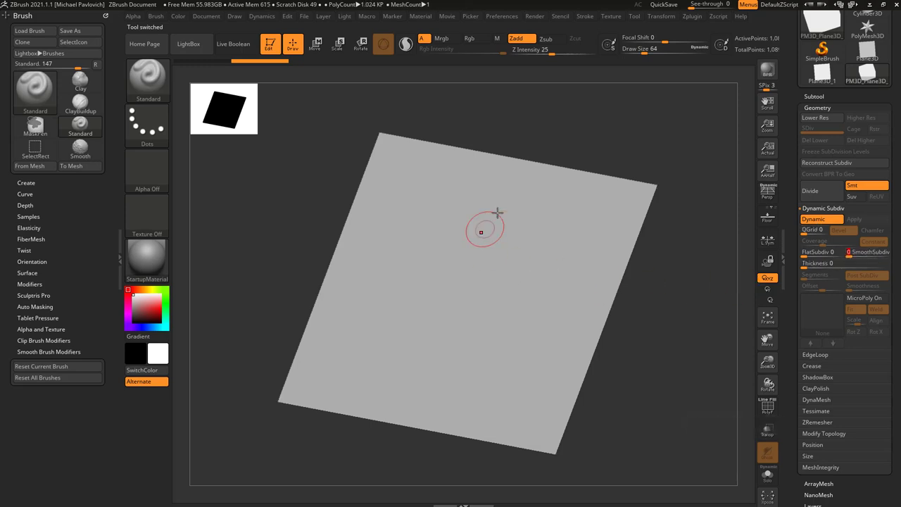
Enable MicroPoly on the plane using the Chainmail02 pattern
{"action": "left_click_drag", "start_coordinate": [662, 311], "coordinate": [692, 330]}
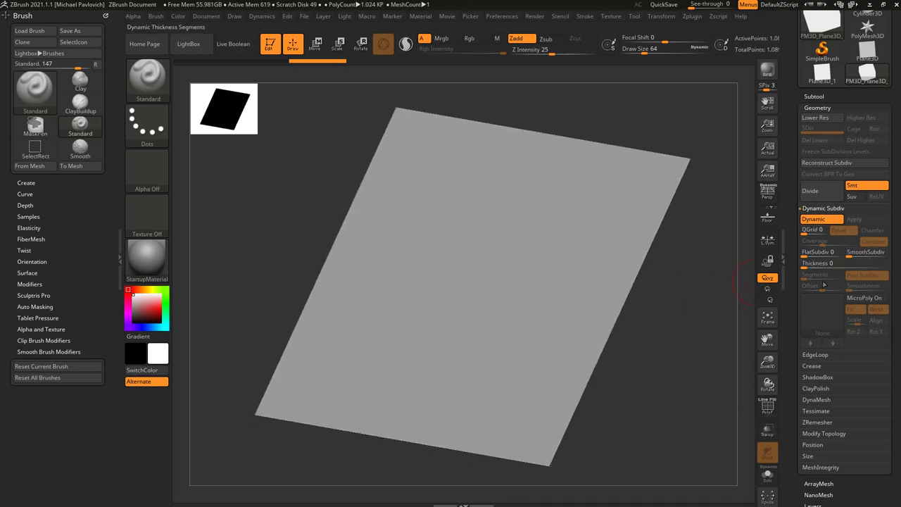
{"action": "left_click", "coordinate": [868, 298]}
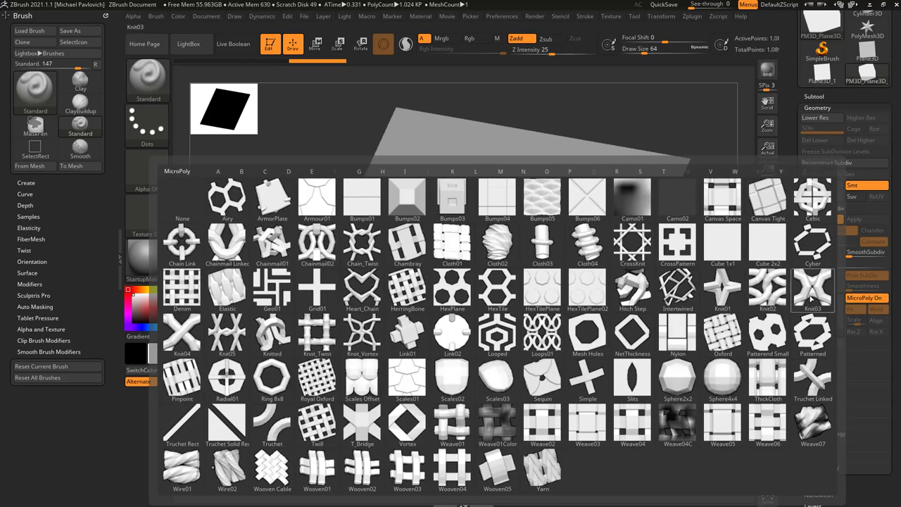
{"action": "left_click", "coordinate": [327, 243]}
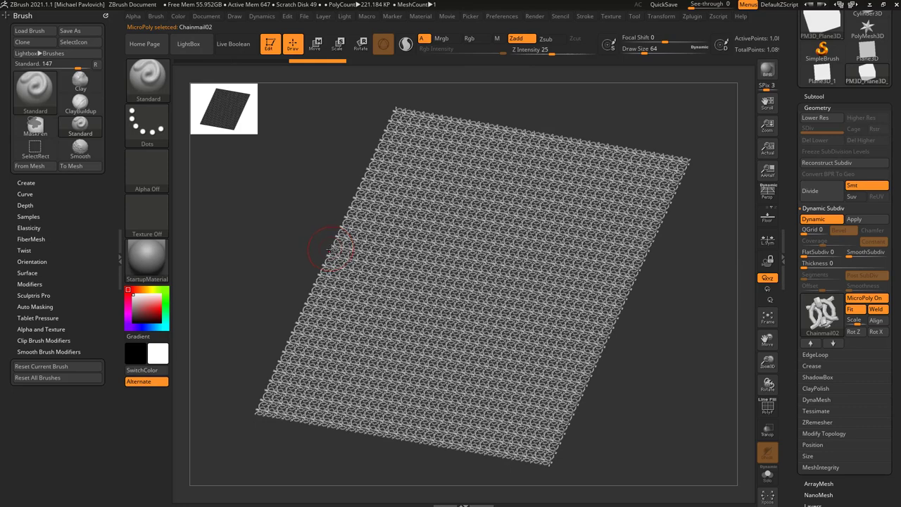
{"action": "left_click_drag", "start_coordinate": [655, 328], "coordinate": [725, 306]}
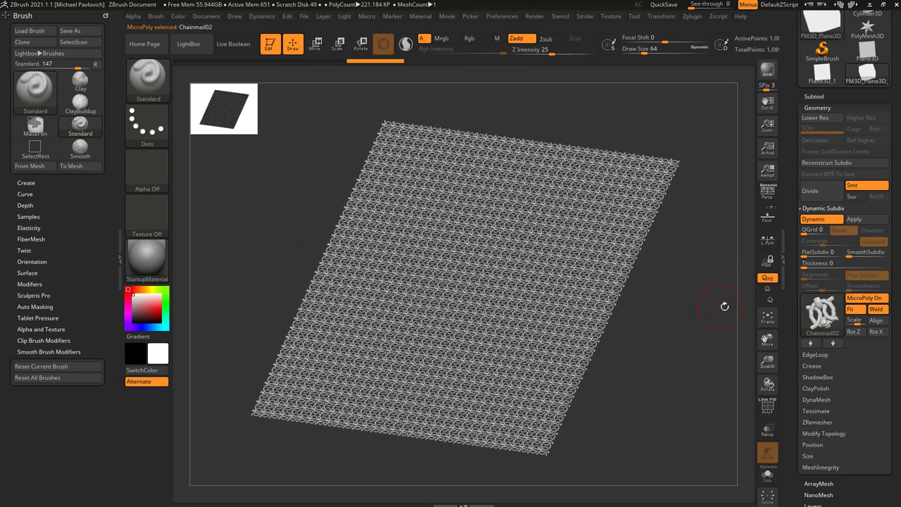
Show the polyframe and compare the plane's base polygon grid with its chainmail by toggling MicroPoly off and on
{"action": "left_click", "coordinate": [766, 407]}
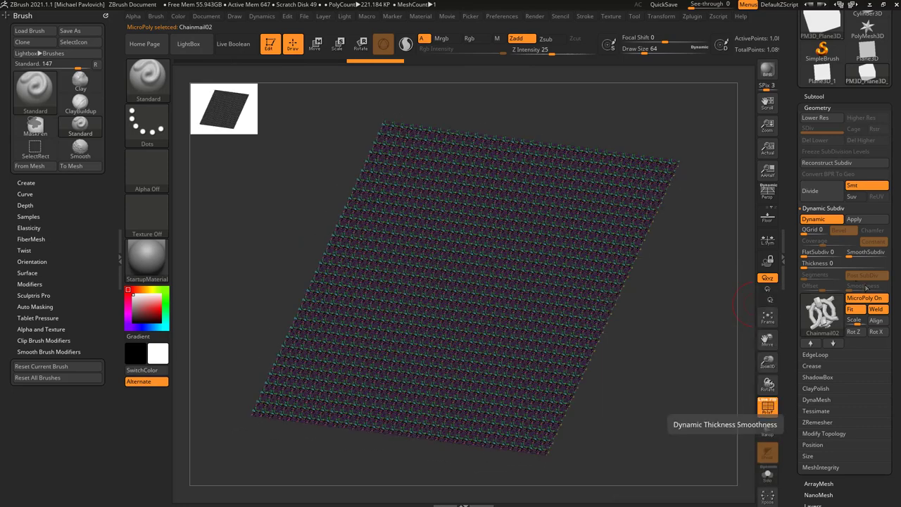
{"action": "left_click", "coordinate": [865, 299]}
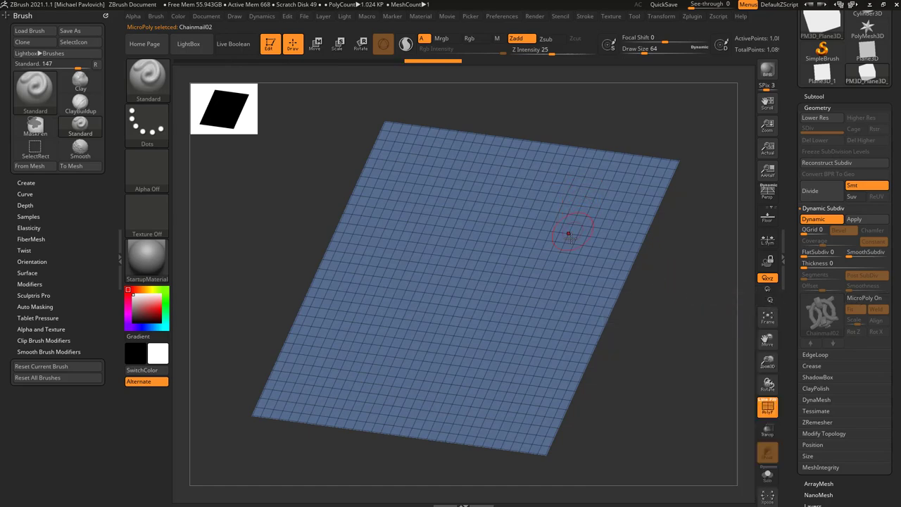
{"action": "left_click", "coordinate": [865, 298]}
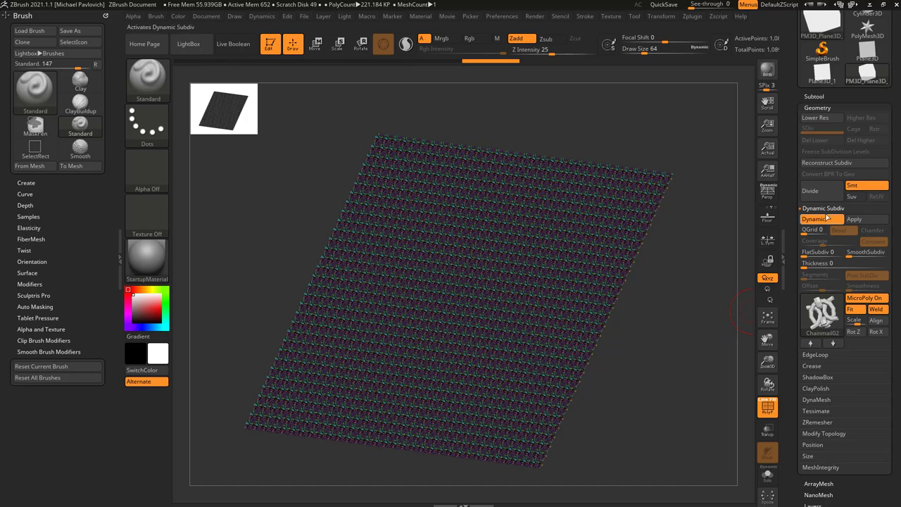
Reconstruct the plane's lower subdivision levels down to a single polygon, turning MicroPoly off to expose the base grid
{"action": "left_click", "coordinate": [827, 164]}
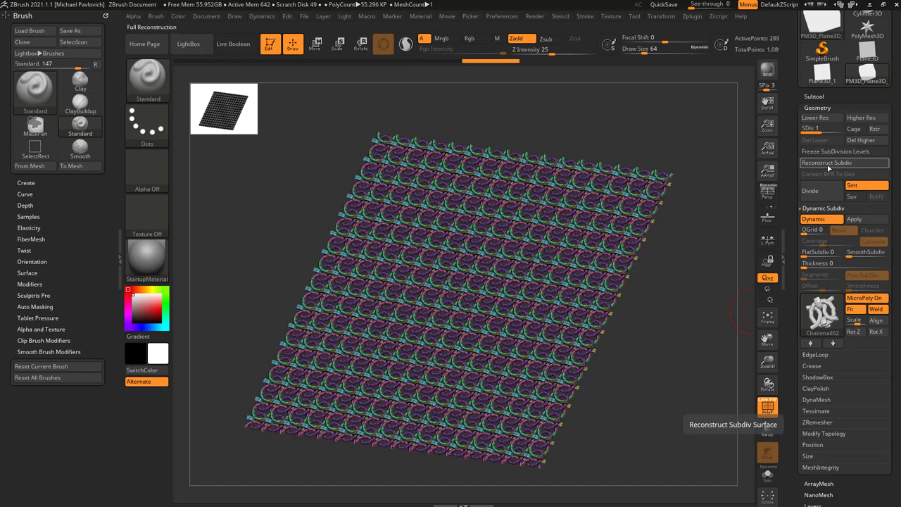
{"action": "left_click", "coordinate": [864, 298]}
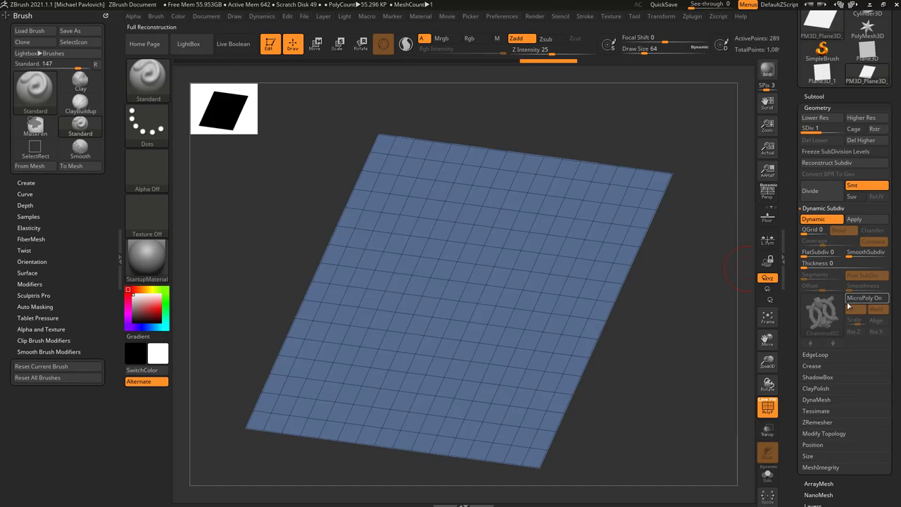
{"action": "left_click_drag", "start_coordinate": [681, 307], "coordinate": [723, 265]}
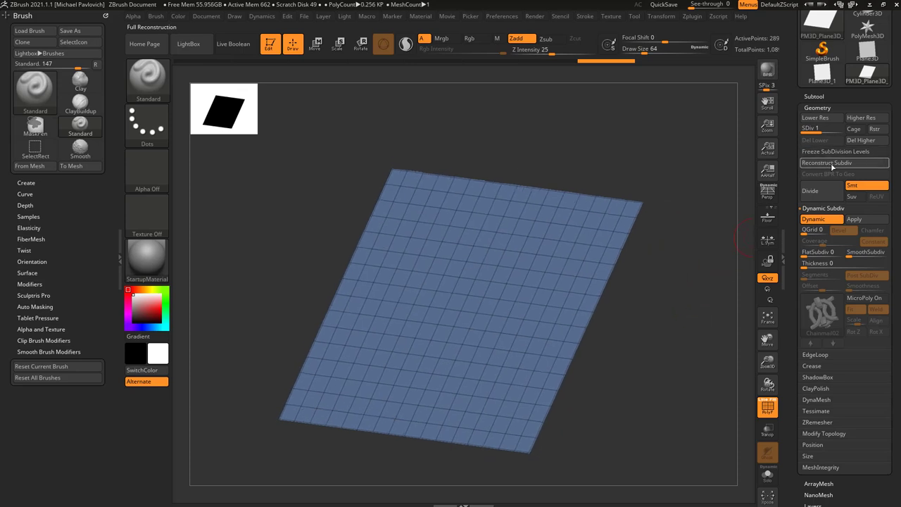
{"action": "left_click", "coordinate": [830, 164]}
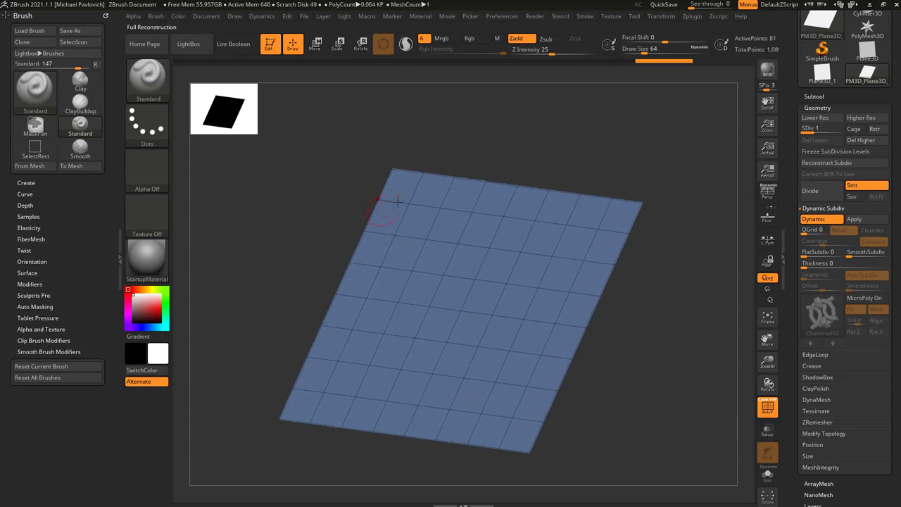
{"action": "left_click", "coordinate": [836, 165]}
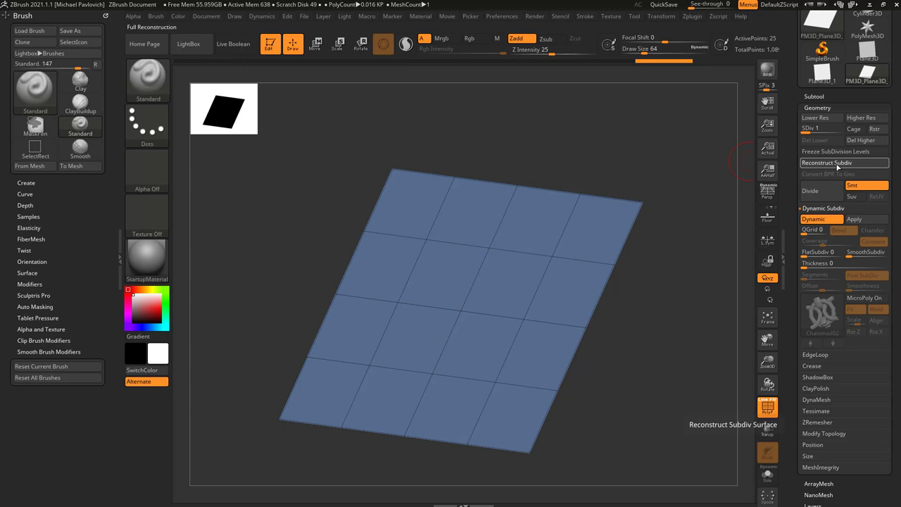
{"action": "left_click", "coordinate": [836, 164]}
{"action": "left_click", "coordinate": [837, 165]}
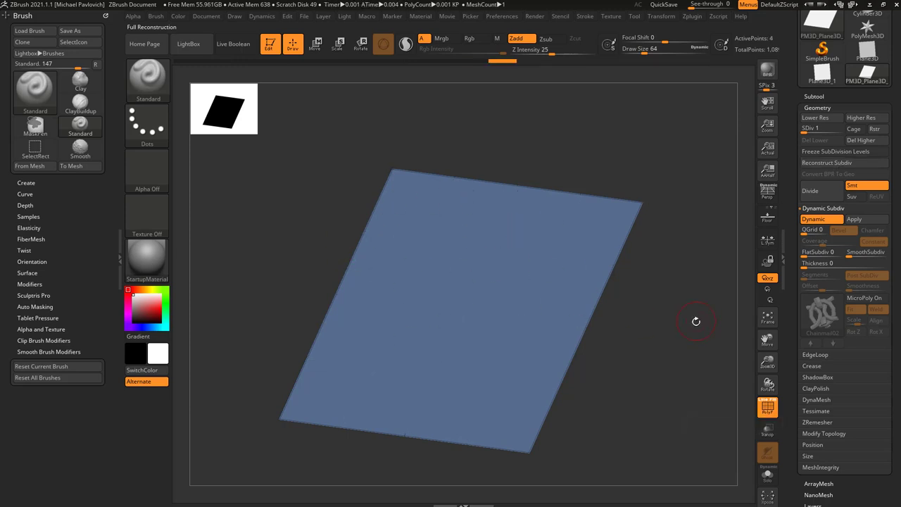
Re-enable MicroPoly and raise the plane to subdivision level 6 with SmoothSubdiv at 1
{"action": "left_click", "coordinate": [813, 129]}
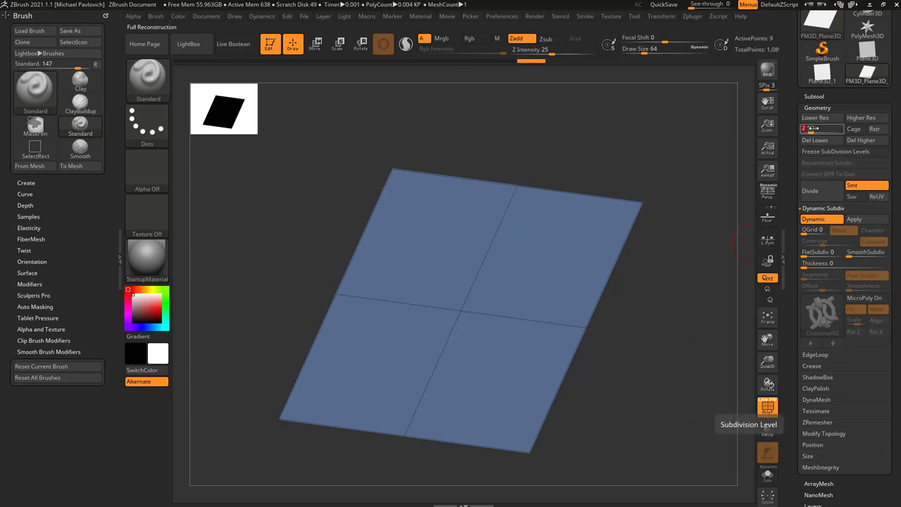
{"action": "left_click", "coordinate": [822, 129]}
{"action": "left_click", "coordinate": [824, 129]}
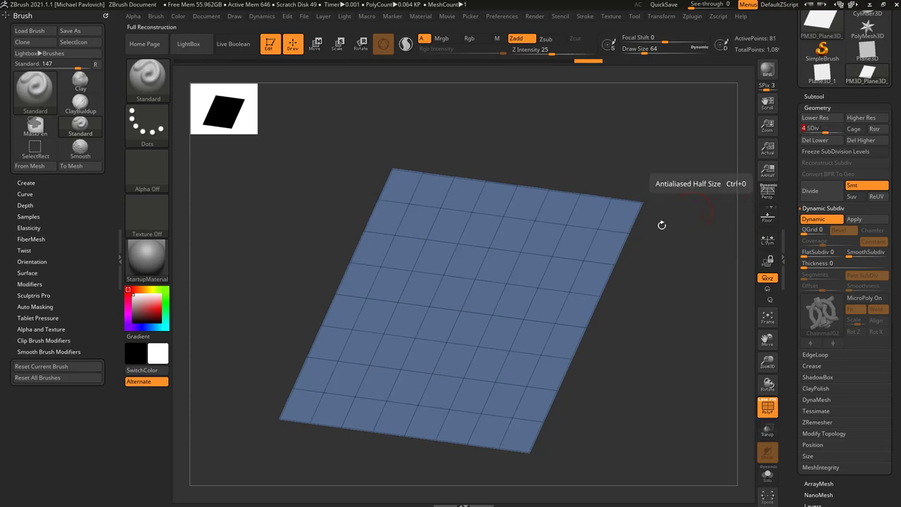
{"action": "left_click", "coordinate": [863, 298]}
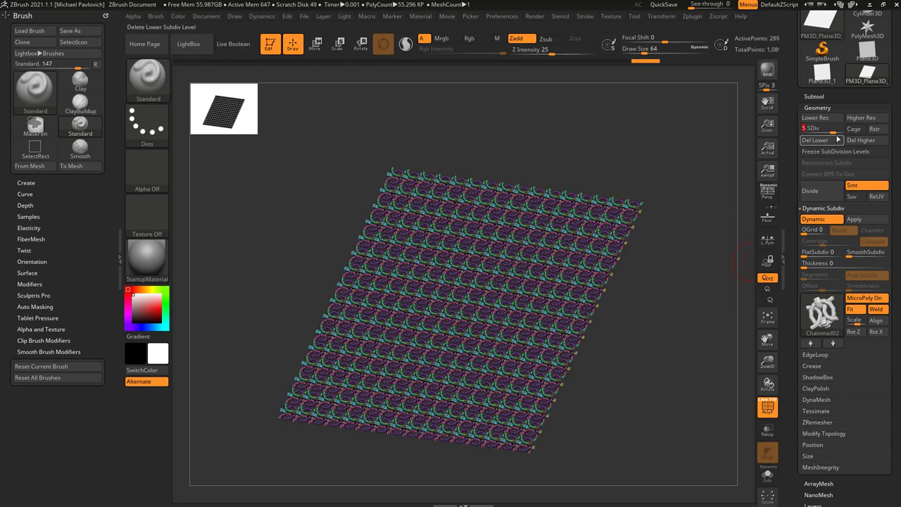
{"action": "key", "text": "d"}
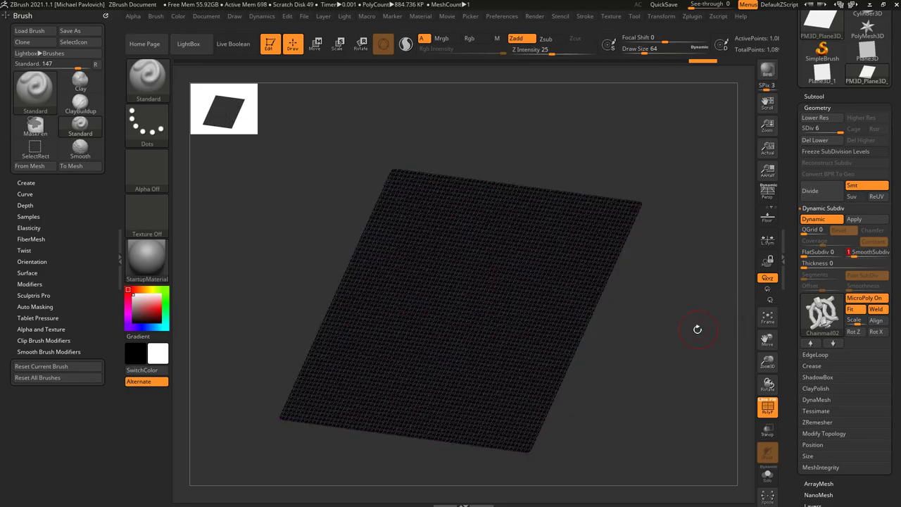
Hide the polyframe and examine the dense chainmail pattern on the plane up close
{"action": "left_click_drag", "start_coordinate": [696, 328], "coordinate": [720, 456]}
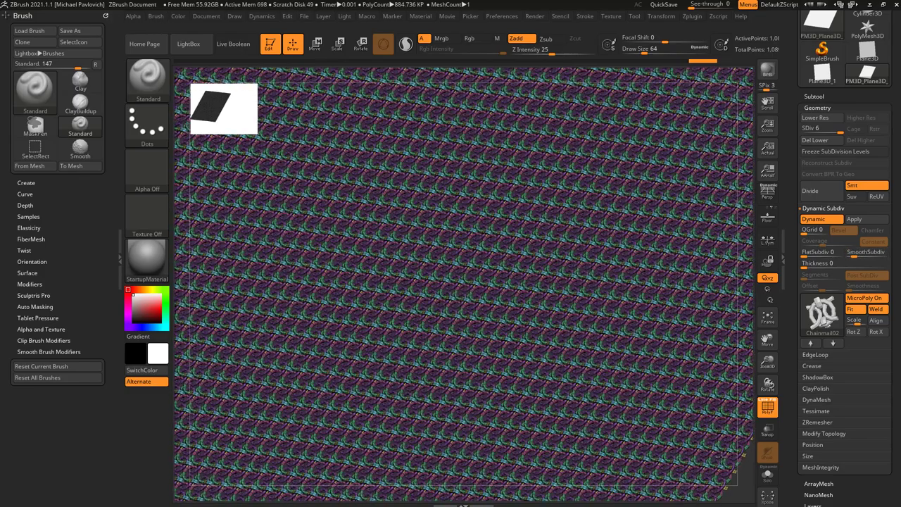
{"action": "left_click", "coordinate": [771, 414]}
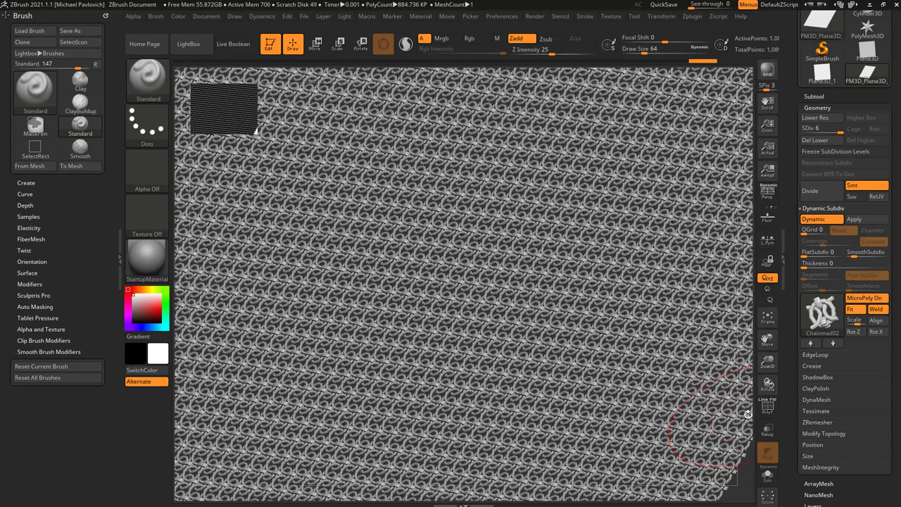
{"action": "right_click_drag", "start_coordinate": [665, 422], "coordinate": [689, 331]}
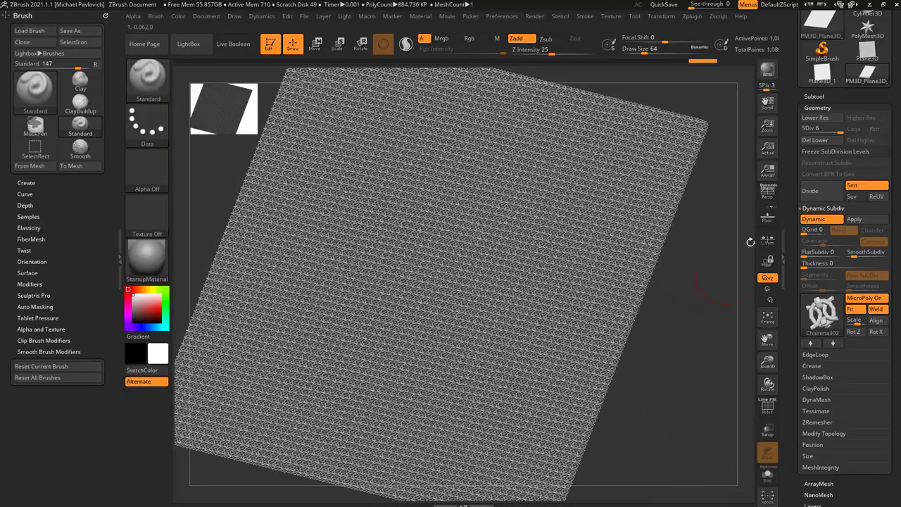
Switch to the Ring3D primitive, show its polyframe and convert it to a PolyMesh3D
{"action": "left_click_drag", "start_coordinate": [792, 191], "coordinate": [803, 302]}
{"action": "left_click", "coordinate": [824, 137]}
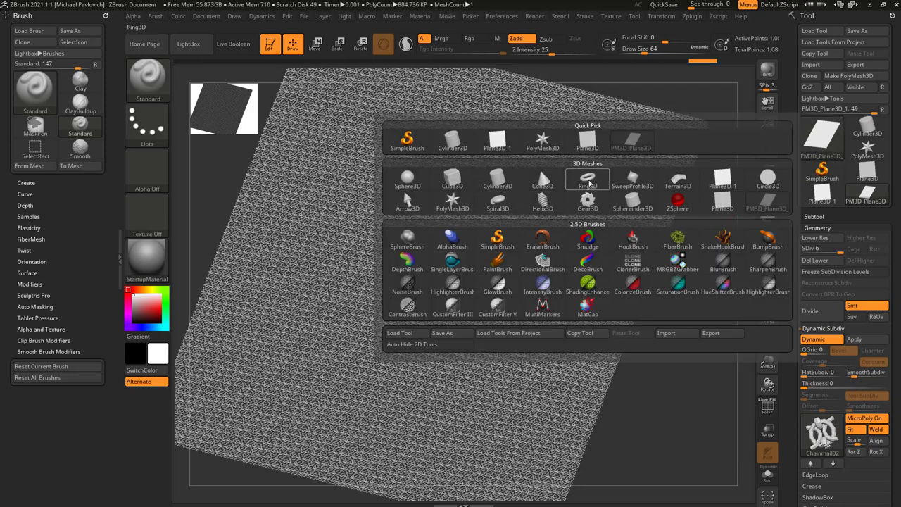
{"action": "left_click", "coordinate": [588, 179]}
{"action": "left_click", "coordinate": [767, 408]}
{"action": "left_click_drag", "start_coordinate": [669, 338], "coordinate": [569, 281]}
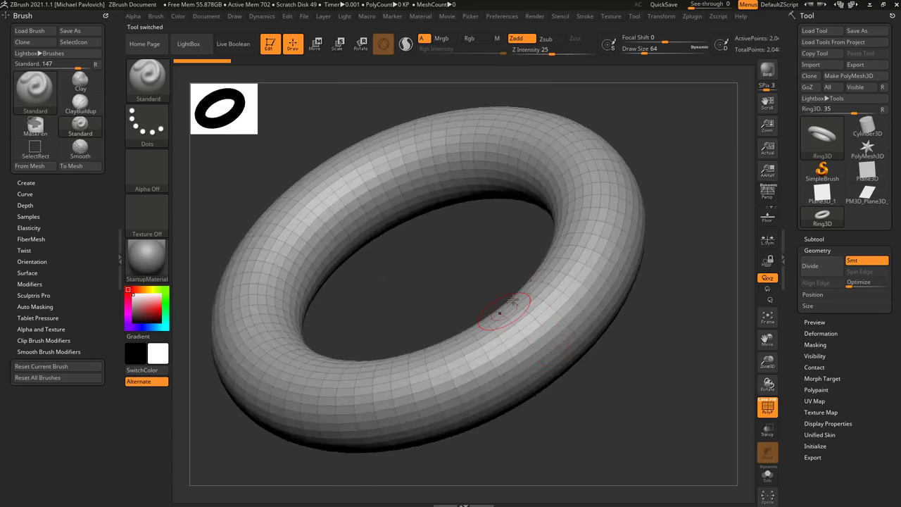
{"action": "left_click", "coordinate": [856, 76]}
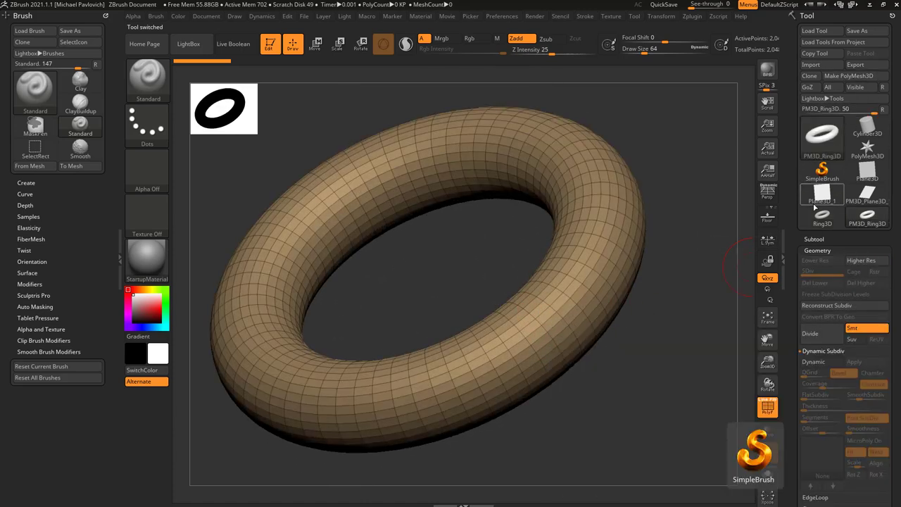
Enable Dynamic Subdivision on the ring with SmoothSubdiv at 0, and apply the Chainmail02 MicroPoly with the polyframe hidden
{"action": "scroll", "coordinate": [818, 159], "scroll_direction": "down", "scroll_amount": 5}
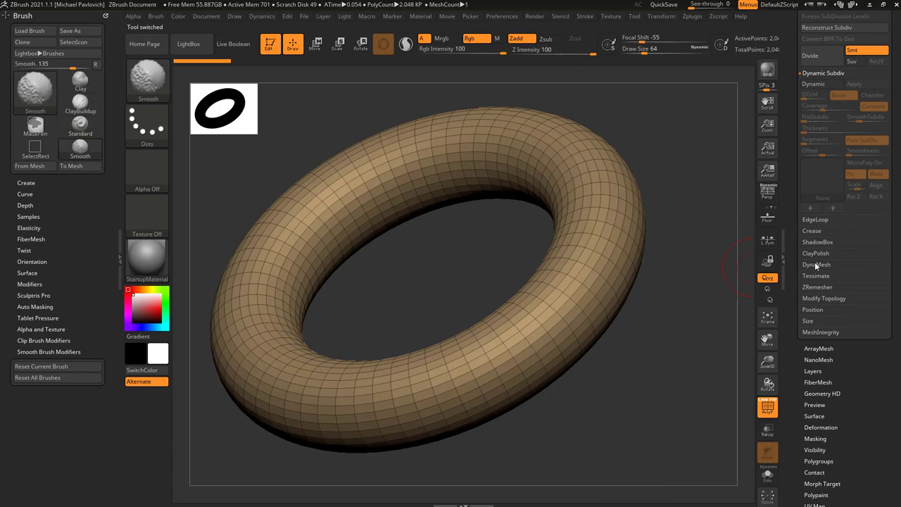
{"action": "left_click", "coordinate": [813, 84]}
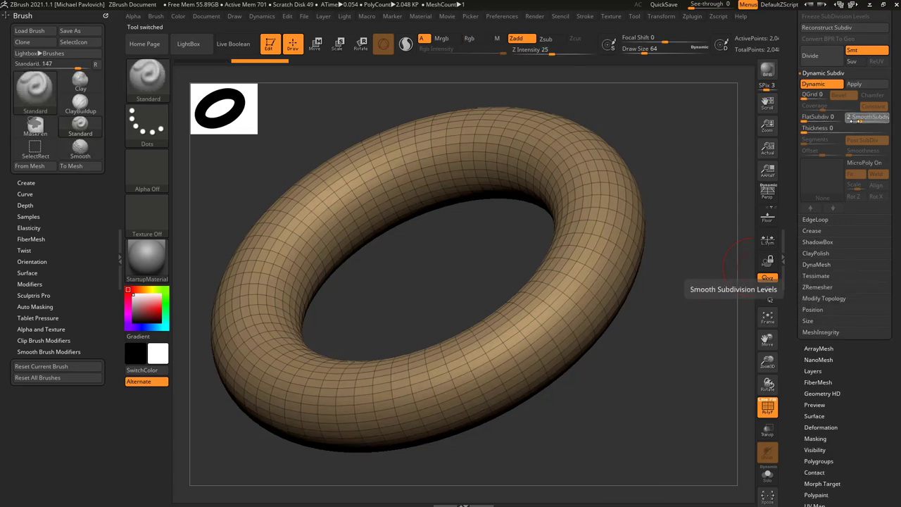
{"action": "left_click", "coordinate": [860, 163]}
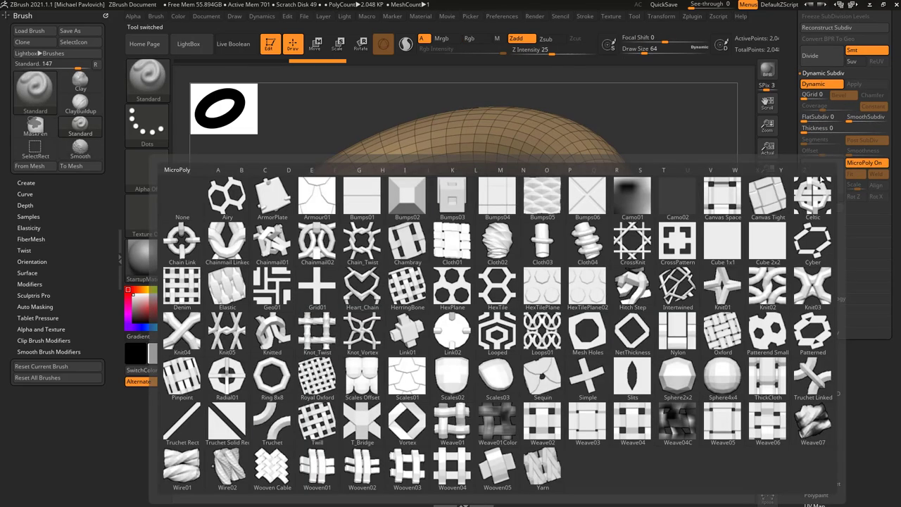
{"action": "left_click", "coordinate": [318, 242]}
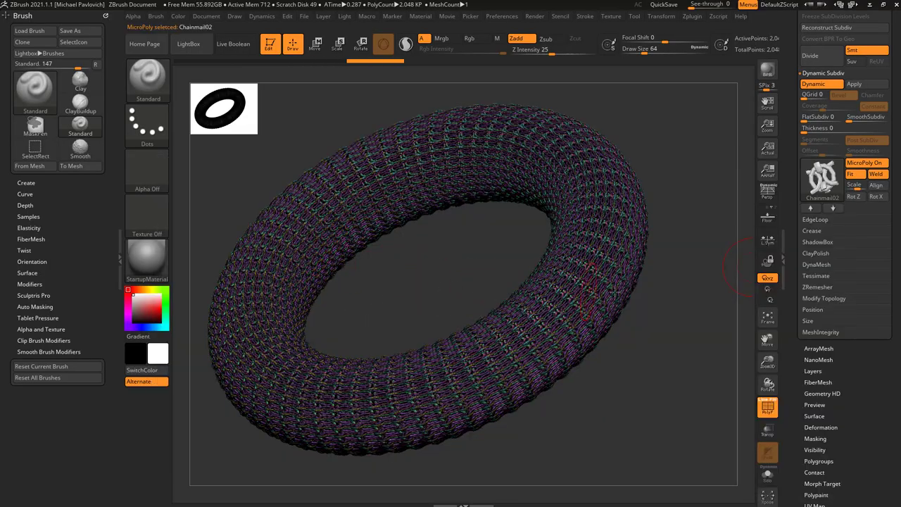
{"action": "key", "text": "shift+f"}
{"action": "left_click_drag", "start_coordinate": [710, 361], "coordinate": [709, 316]}
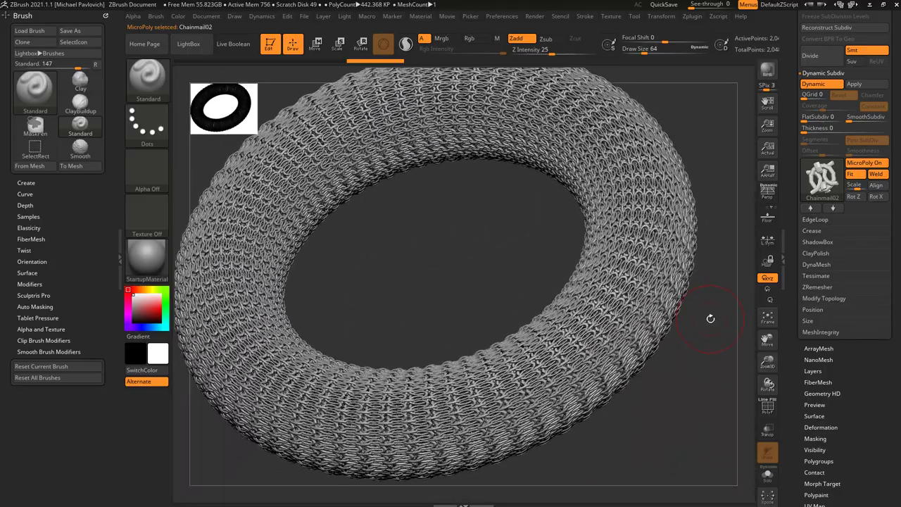
Show the ring's base polygons with MicroPoly off and the polyframe on, and set the draw size to 35
{"action": "left_click", "coordinate": [768, 406]}
{"action": "key", "text": "s"}
{"action": "mouse_move", "coordinate": [736, 413]}
{"action": "left_mouse_down", "text": "alt"}
{"action": "mouse_move", "coordinate": [692, 394]}
{"action": "mouse_move", "coordinate": [698, 408]}
{"action": "mouse_move", "coordinate": [747, 316]}
{"action": "left_mouse_up", "text": "alt"}
{"action": "left_click", "coordinate": [682, 389]}
{"action": "left_click", "coordinate": [862, 164]}
{"action": "left_click_drag", "start_coordinate": [694, 353], "coordinate": [692, 345]}
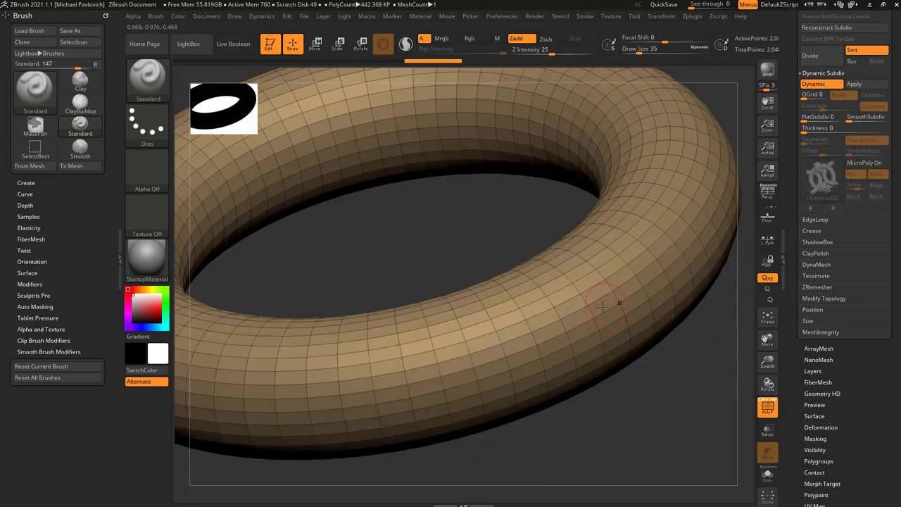
Switch to the ZModeler brush and delete several edge loops running around the ring to leave wider polygons
{"action": "key", "text": "b"}
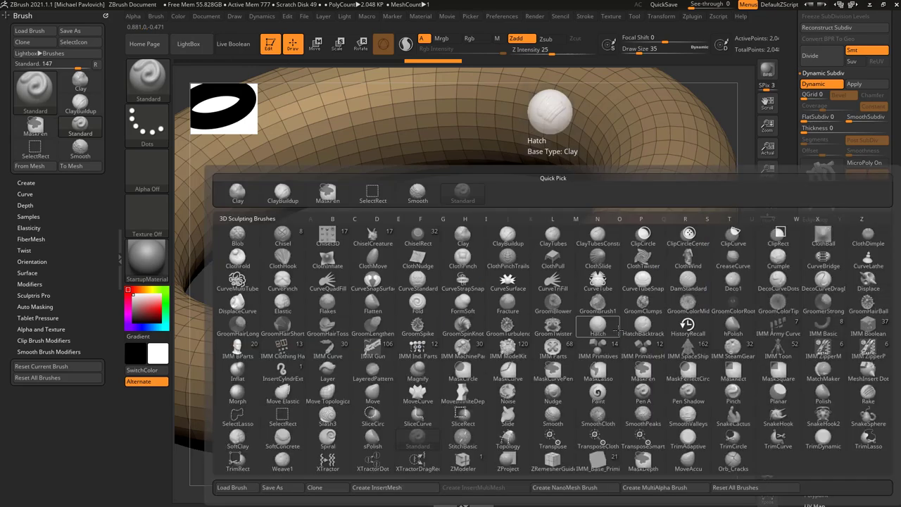
{"action": "key", "text": "z"}
{"action": "key", "text": "m"}
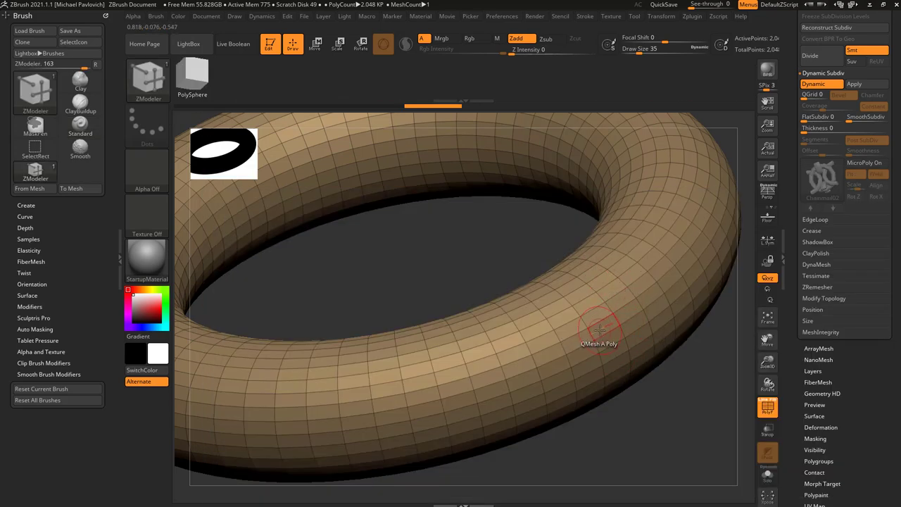
{"action": "key", "text": "space"}
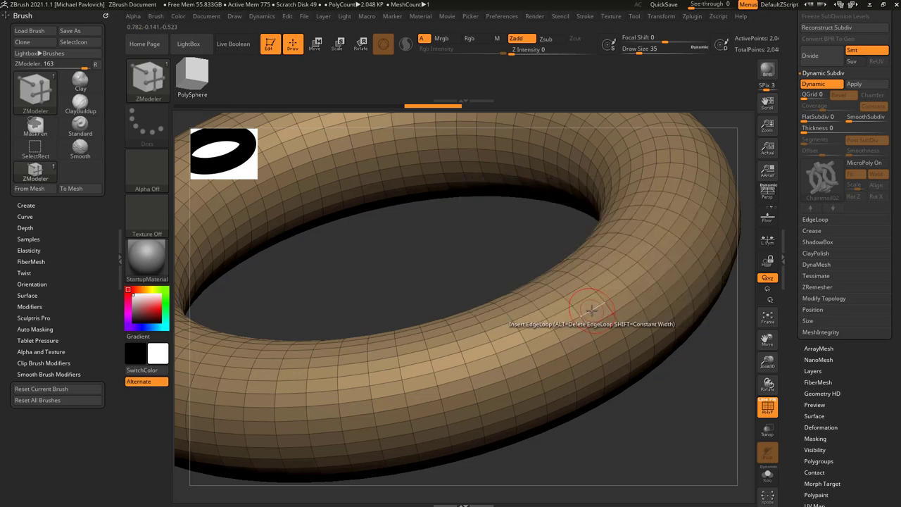
{"action": "key", "text": "space"}
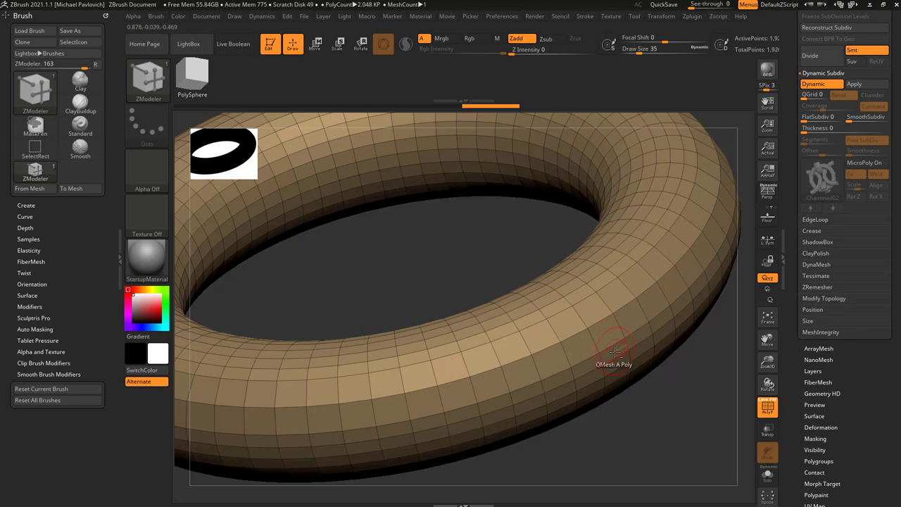
Turn MicroPoly on for the edited ring and back off, comparing the chainmail with the uneven base polygons
{"action": "left_click_drag", "start_coordinate": [682, 388], "coordinate": [556, 280]}
{"action": "left_click", "coordinate": [865, 163]}
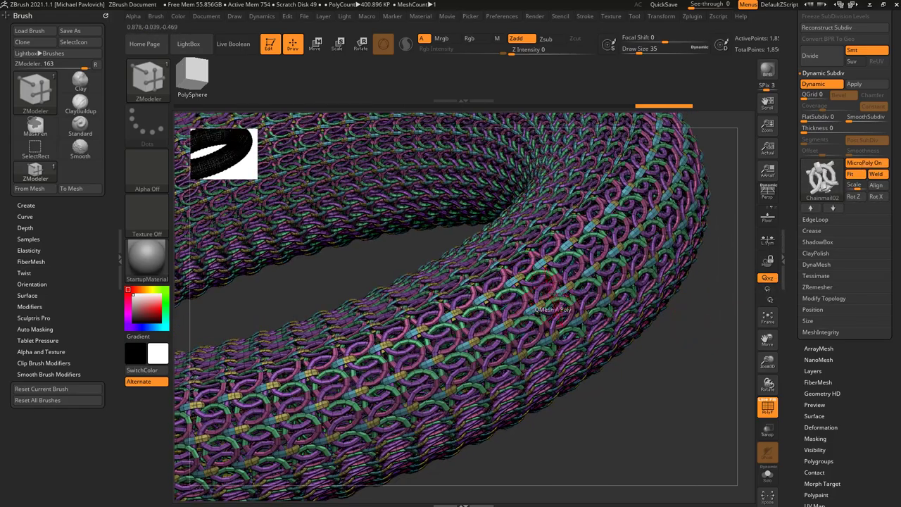
{"action": "left_click_drag", "start_coordinate": [682, 310], "coordinate": [682, 384]}
{"action": "mouse_move", "coordinate": [690, 339]}
{"action": "left_mouse_down"}
{"action": "mouse_move", "coordinate": [697, 323]}
{"action": "mouse_move", "coordinate": [687, 333]}
{"action": "left_mouse_up"}
{"action": "left_click", "coordinate": [861, 163]}
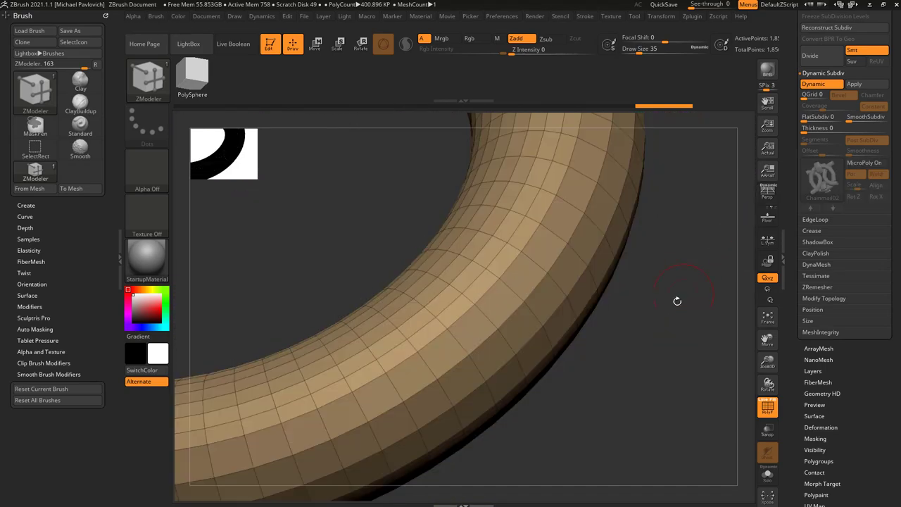
{"action": "left_click_drag", "start_coordinate": [678, 303], "coordinate": [602, 312]}
{"action": "left_click_drag", "start_coordinate": [674, 303], "coordinate": [711, 274], "text": "alt"}
Switch back to the chainmail-covered PolyMesh3D plane and set its SmoothSubdiv to 0
{"action": "left_click_drag", "start_coordinate": [794, 213], "coordinate": [791, 310]}
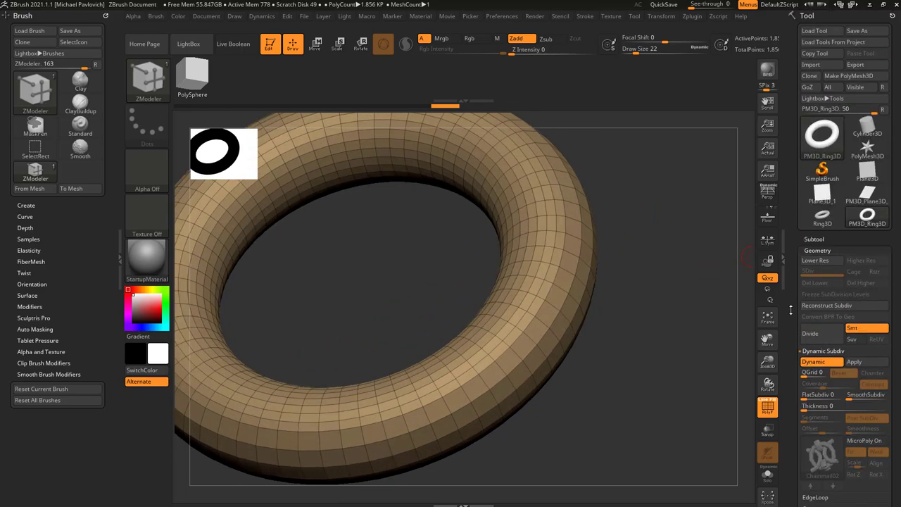
{"action": "left_click", "coordinate": [865, 195]}
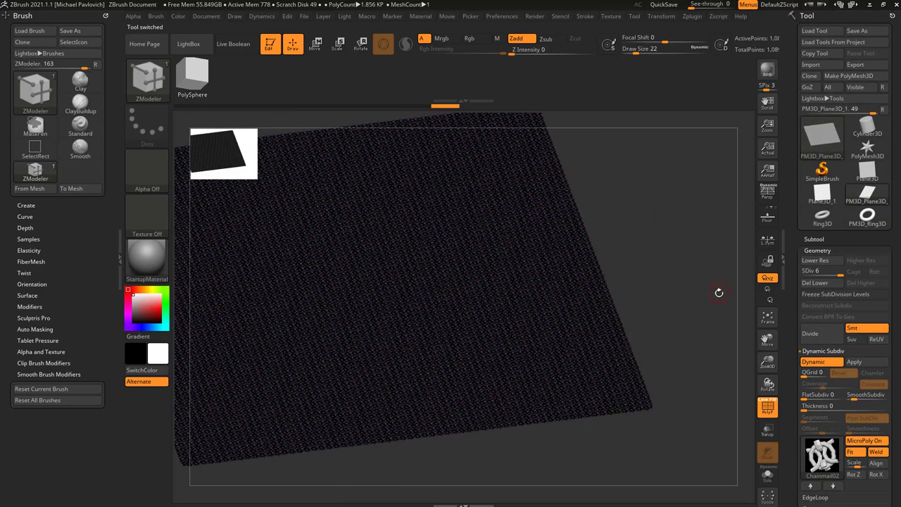
{"action": "left_click_drag", "start_coordinate": [720, 293], "coordinate": [723, 262]}
{"action": "left_click_drag", "start_coordinate": [746, 295], "coordinate": [741, 313]}
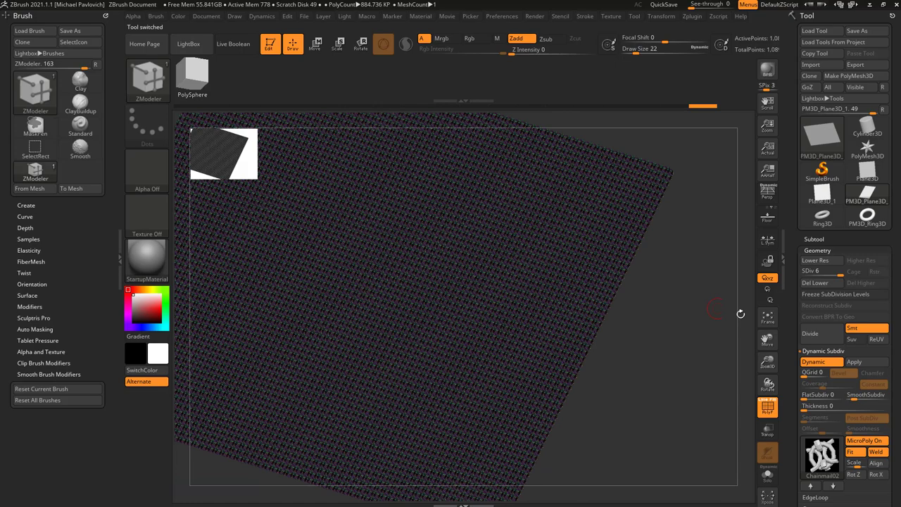
{"action": "left_click", "coordinate": [851, 397]}
{"action": "left_click_drag", "start_coordinate": [703, 397], "coordinate": [703, 376]}
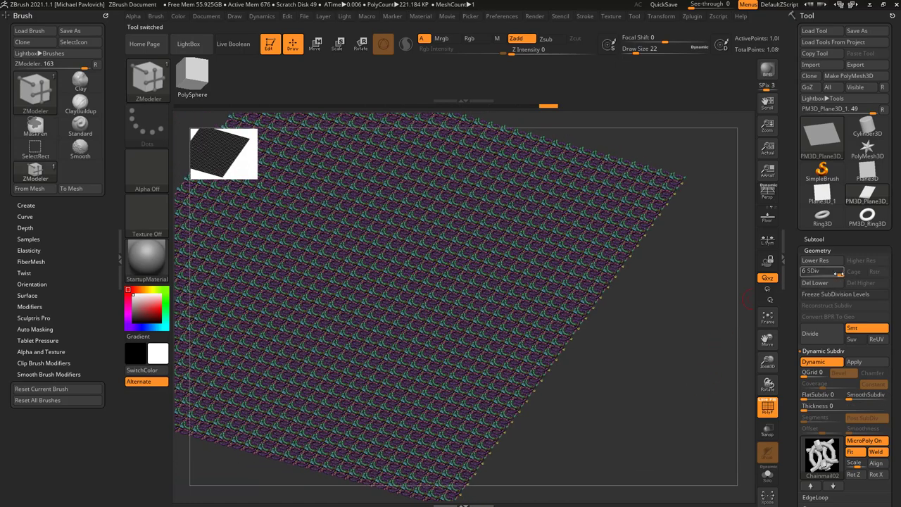
Lower the plane's subdivision level to 4 and delete its higher and lower subdivision levels
{"action": "left_click", "coordinate": [829, 272]}
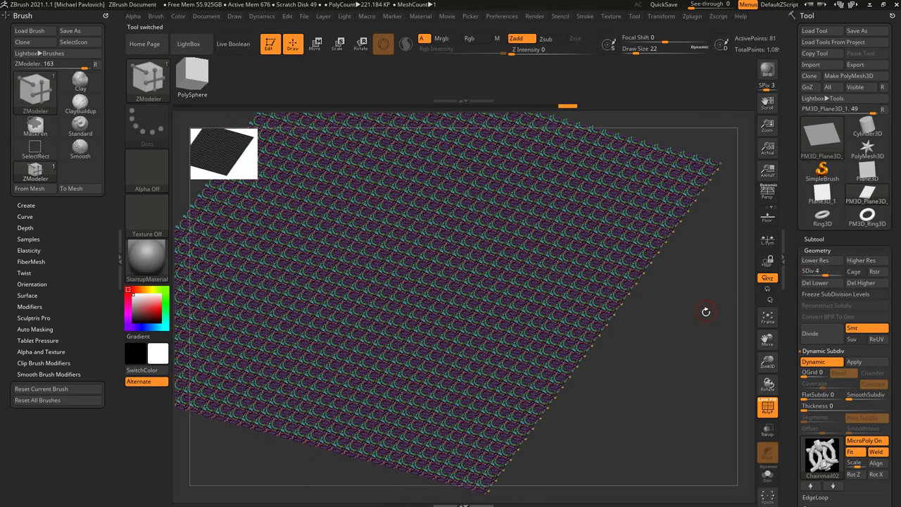
{"action": "left_click", "coordinate": [861, 282]}
{"action": "left_click", "coordinate": [815, 282]}
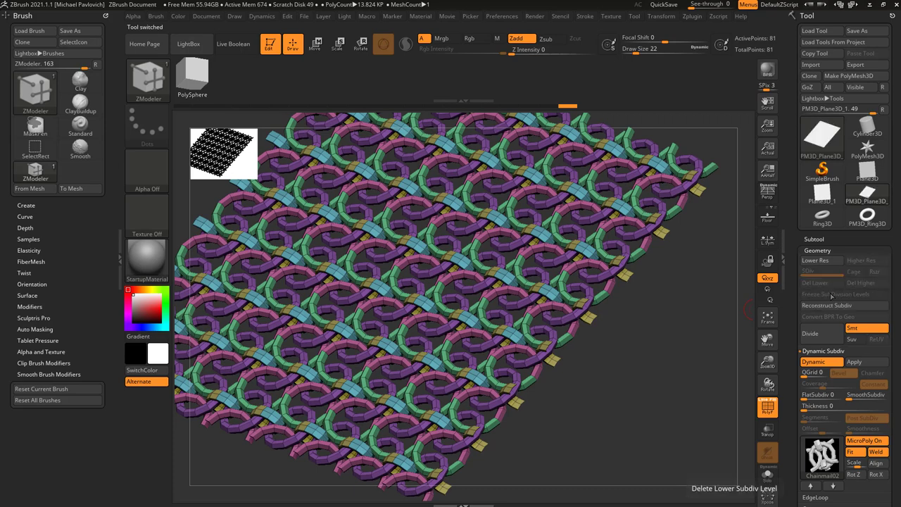
Turn MicroPoly off on the plane and examine the whole base polygon grid
{"action": "left_click", "coordinate": [864, 440]}
{"action": "left_click_drag", "start_coordinate": [704, 398], "coordinate": [395, 252]}
{"action": "left_click_drag", "start_coordinate": [638, 285], "coordinate": [690, 300]}
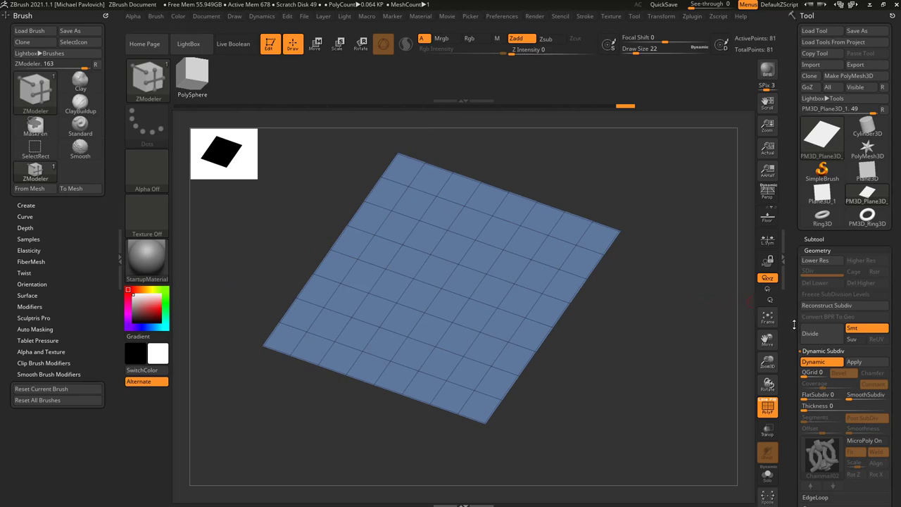
Leave Edit mode, clear the canvas, and draw the PolyMesh3D star as a new editable object
{"action": "left_click", "coordinate": [273, 49]}
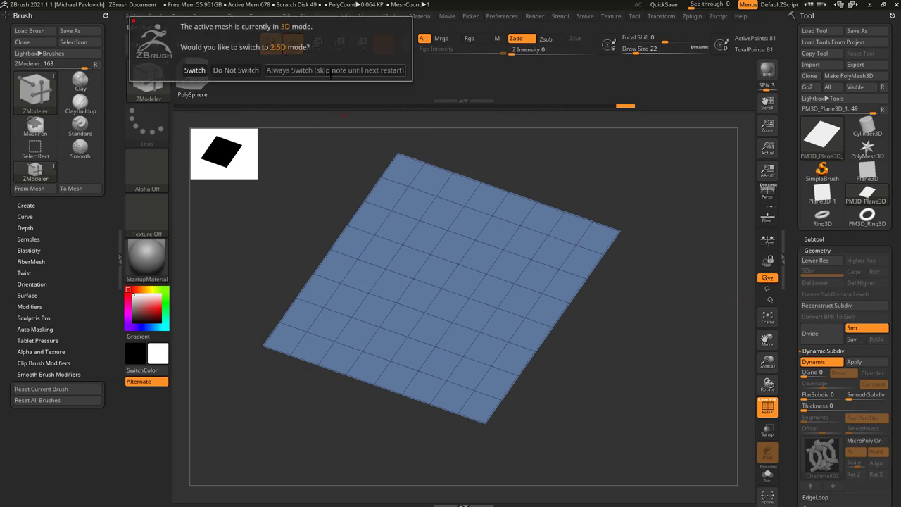
{"action": "left_click", "coordinate": [331, 71]}
{"action": "key", "text": "ctrl+n"}
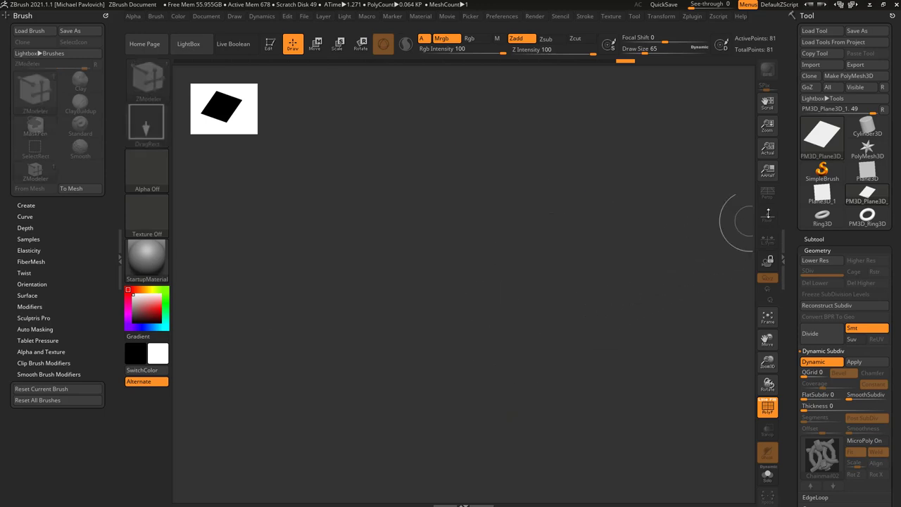
{"action": "left_click", "coordinate": [865, 148]}
{"action": "left_click_drag", "start_coordinate": [422, 272], "coordinate": [439, 372]}
{"action": "key", "text": "t"}
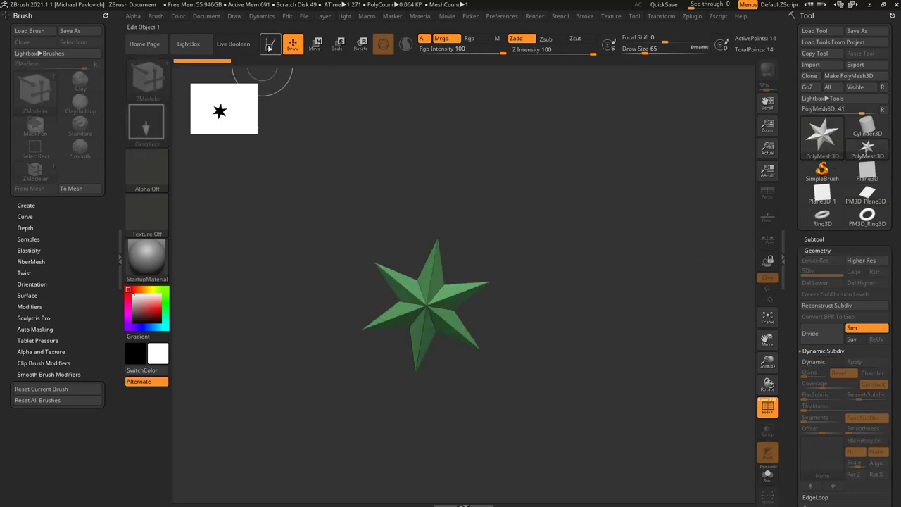
Initialize the star as a QGrid plane with a resolution of 8 and frame it in view
{"action": "left_click_drag", "start_coordinate": [792, 327], "coordinate": [788, 176]}
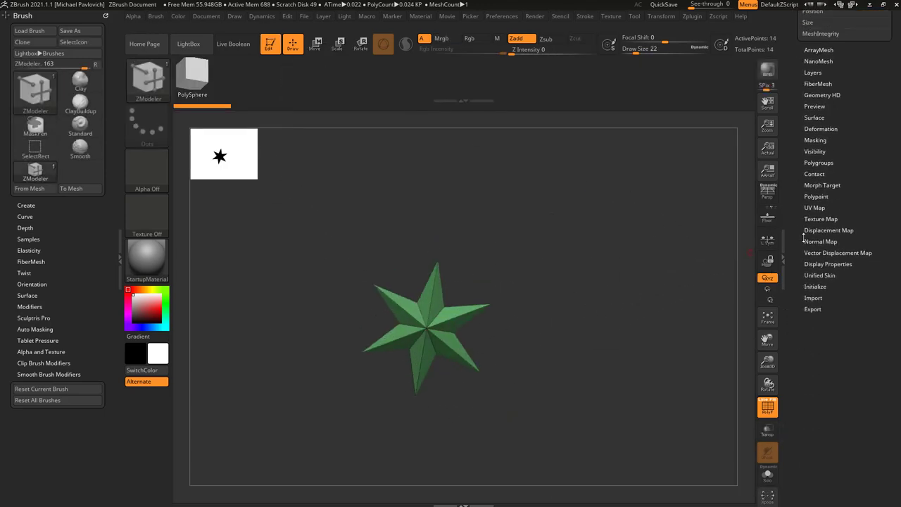
{"action": "left_click", "coordinate": [815, 287], "text": "shift"}
{"action": "left_click_drag", "start_coordinate": [790, 297], "coordinate": [791, 286]}
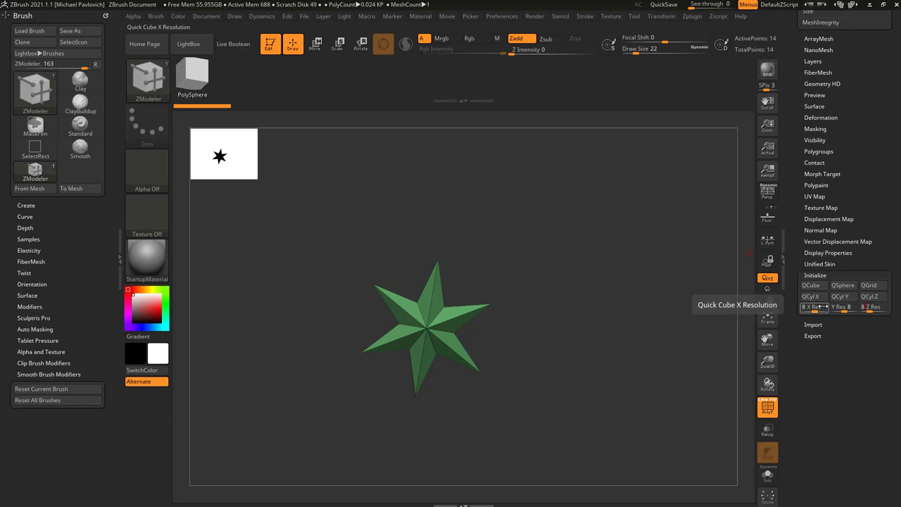
{"action": "left_click", "coordinate": [869, 285]}
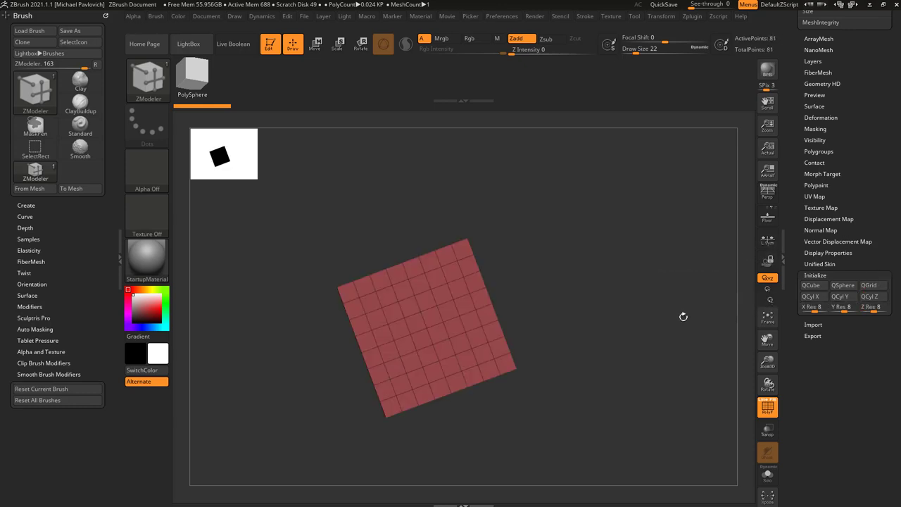
{"action": "left_click_drag", "start_coordinate": [636, 309], "coordinate": [660, 346]}
{"action": "key", "text": "f"}
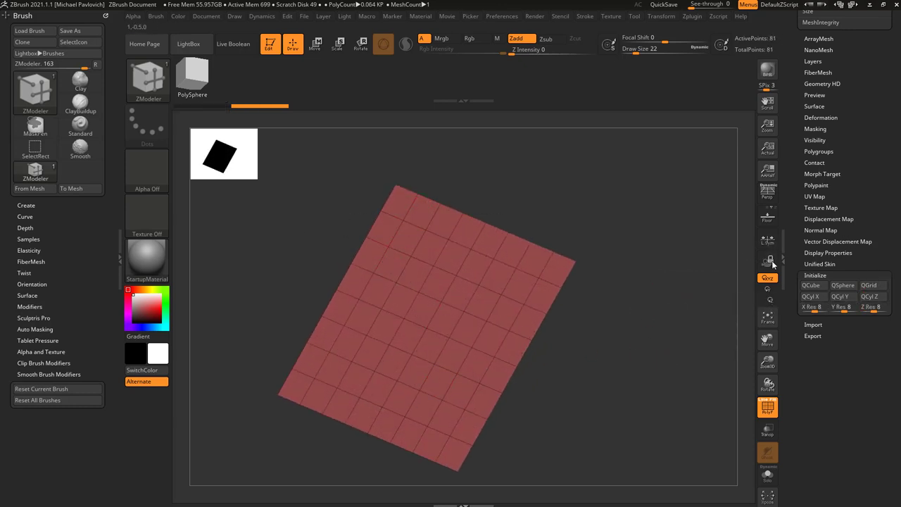
Enable Dynamic Subdivision on the grid plane with SmoothSubdiv at 0, and apply the Chainmail02 MicroPoly
{"action": "left_click_drag", "start_coordinate": [791, 237], "coordinate": [788, 345]}
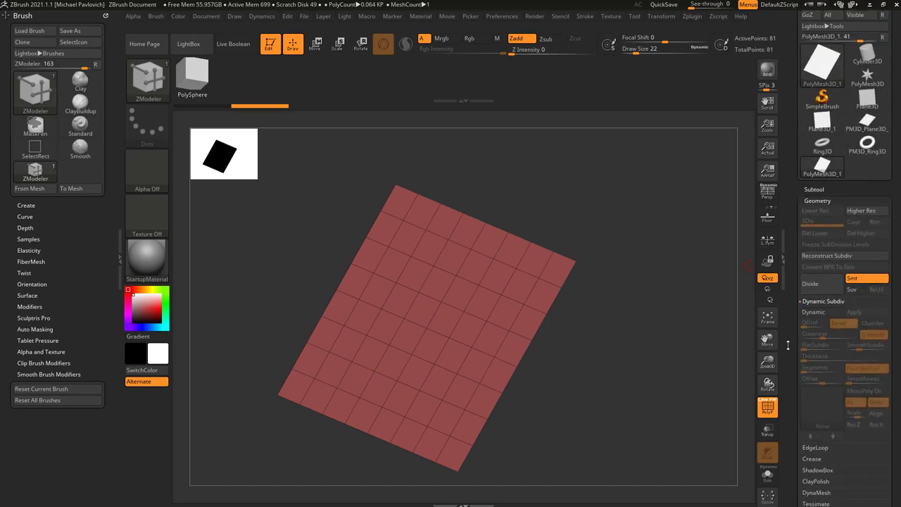
{"action": "left_click", "coordinate": [814, 316]}
{"action": "scroll", "coordinate": [838, 310], "scroll_direction": "down", "scroll_amount": 2}
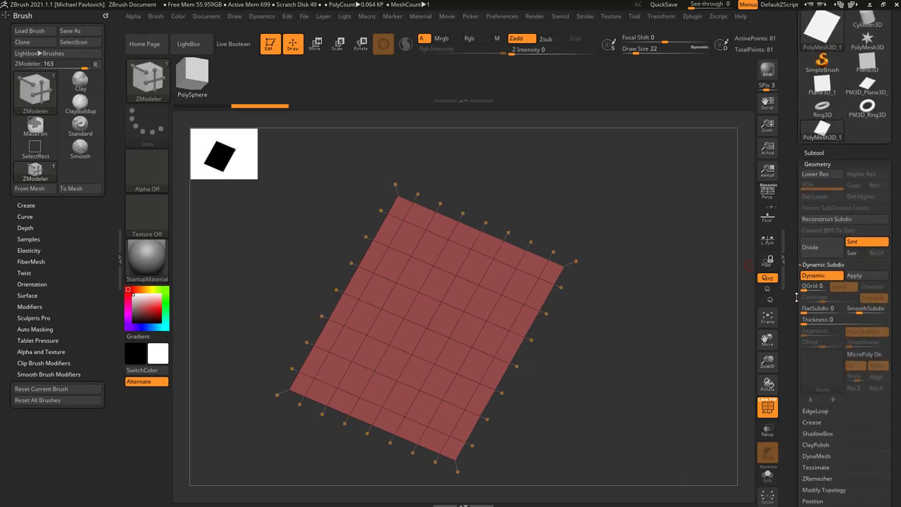
{"action": "left_click", "coordinate": [847, 300]}
{"action": "left_click", "coordinate": [854, 346]}
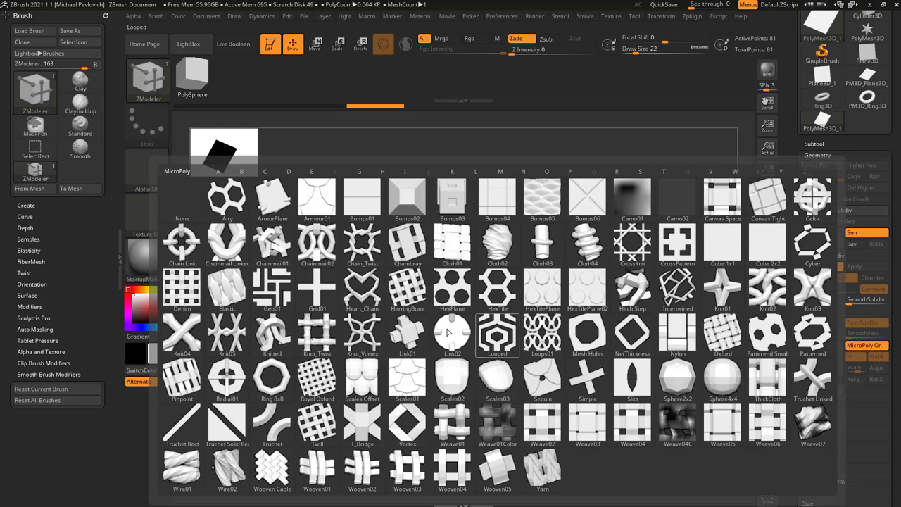
{"action": "left_click", "coordinate": [318, 246]}
{"action": "left_click_drag", "start_coordinate": [662, 371], "coordinate": [693, 348]}
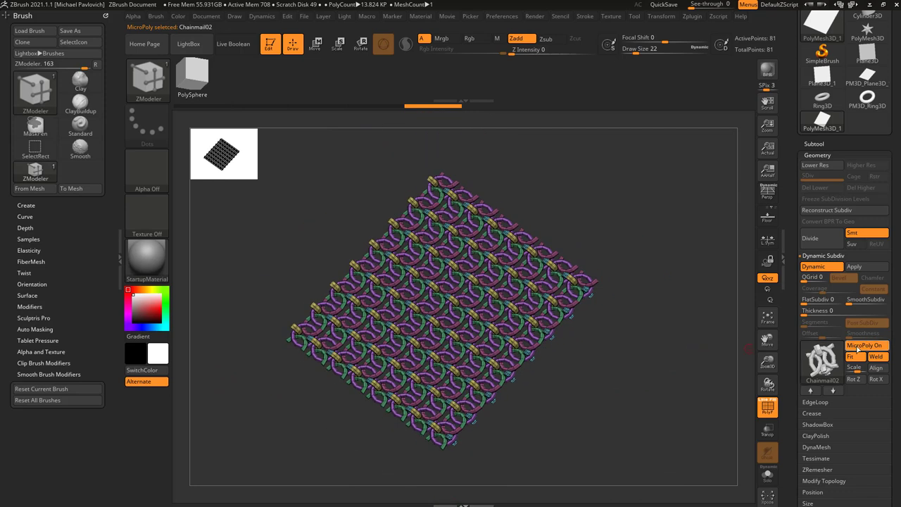
Hide the polyframe and select the ClothHook brush with a draw size of 257
{"action": "left_click_drag", "start_coordinate": [768, 339], "coordinate": [784, 343]}
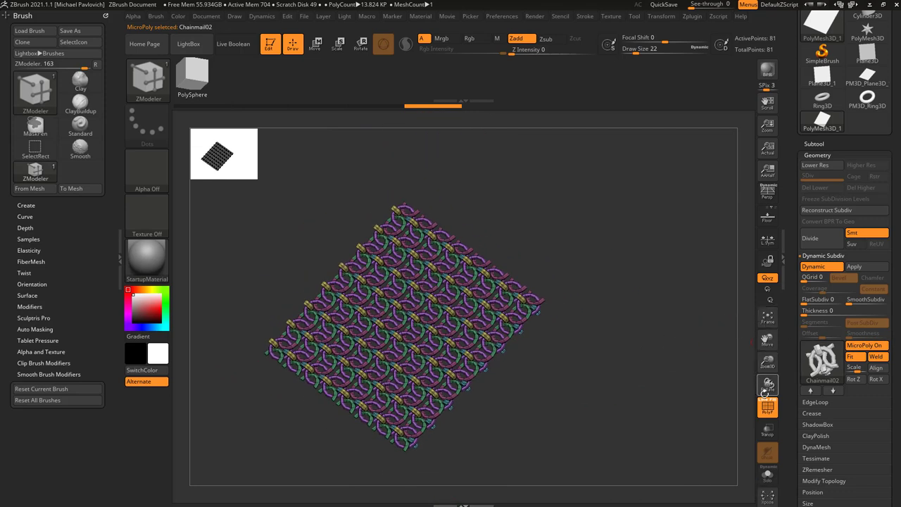
{"action": "left_click", "coordinate": [768, 405]}
{"action": "key", "text": "b"}
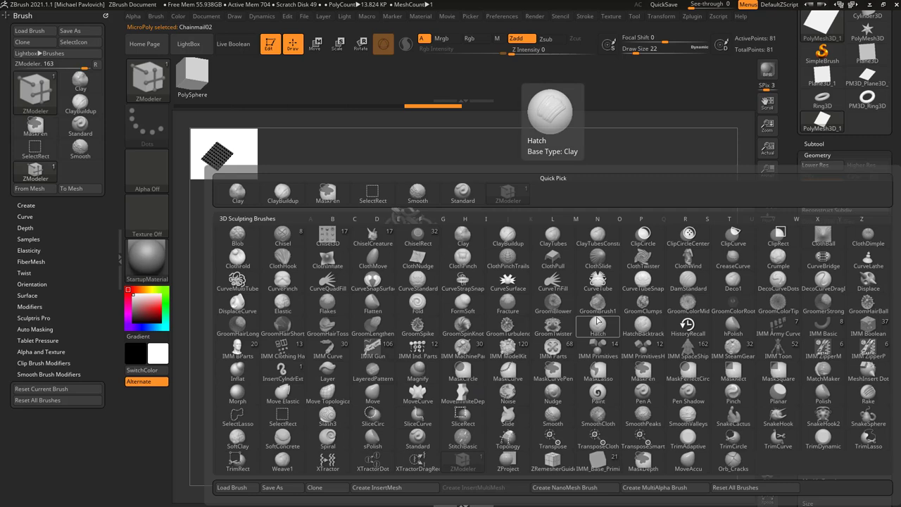
{"action": "key", "text": "c"}
{"action": "key", "text": "h"}
{"action": "key", "text": "s"}
{"action": "left_click_drag", "start_coordinate": [596, 323], "coordinate": [618, 324]}
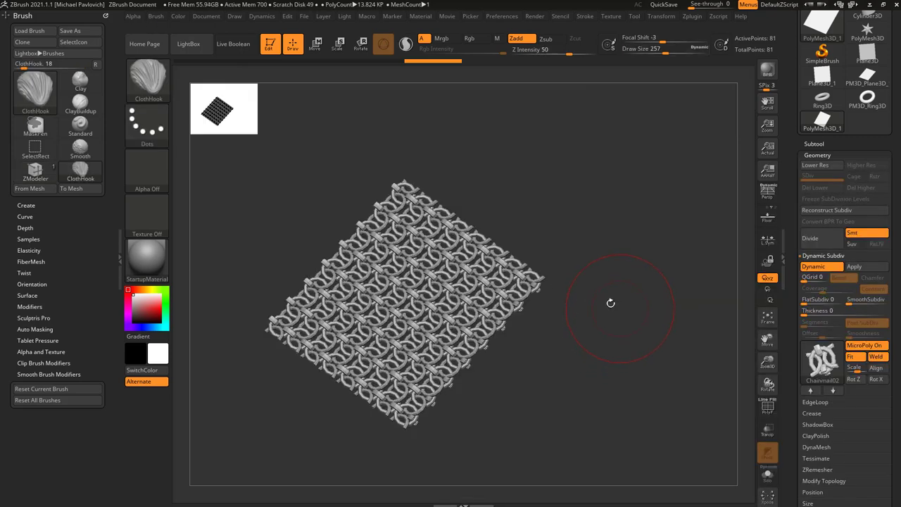
Fold the chainmail plane over itself with ClothHook, and turn MicroPoly off to inspect the folded base mesh
{"action": "mouse_move", "coordinate": [586, 243]}
{"action": "left_mouse_down"}
{"action": "mouse_move", "coordinate": [599, 241]}
{"action": "mouse_move", "coordinate": [583, 215]}
{"action": "mouse_move", "coordinate": [516, 153]}
{"action": "mouse_move", "coordinate": [349, 217]}
{"action": "mouse_move", "coordinate": [235, 344]}
{"action": "mouse_move", "coordinate": [546, 282]}
{"action": "mouse_move", "coordinate": [609, 292]}
{"action": "left_mouse_up"}
{"action": "left_click", "coordinate": [862, 346]}
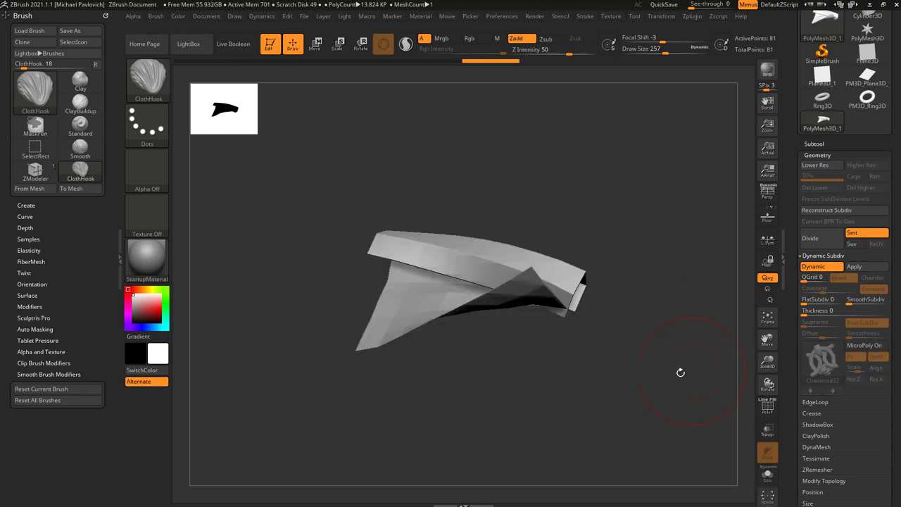
{"action": "left_click_drag", "start_coordinate": [680, 373], "coordinate": [638, 356]}
Show the polyframe and turn MicroPoly back on for the folded plane
{"action": "key", "text": "shift+f"}
{"action": "left_click_drag", "start_coordinate": [723, 393], "coordinate": [676, 395]}
{"action": "left_click", "coordinate": [851, 350]}
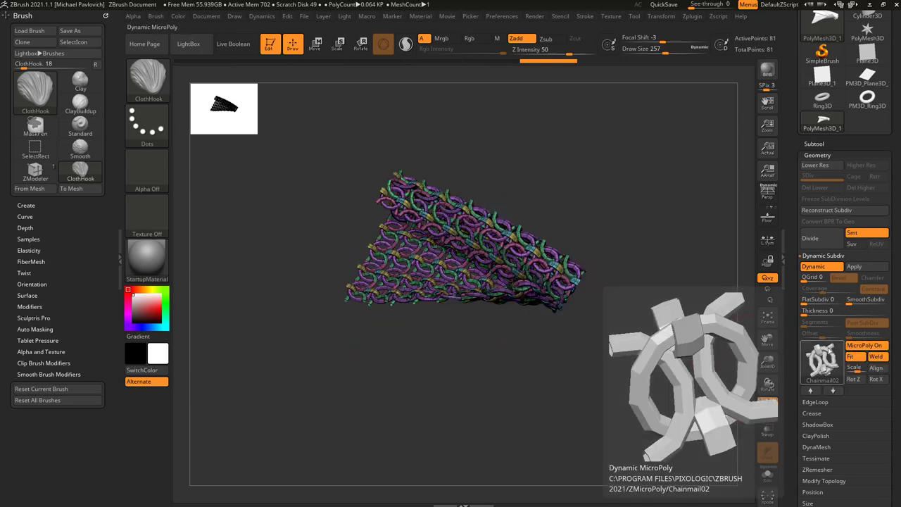
{"action": "mouse_move", "coordinate": [704, 359]}
{"action": "left_mouse_down"}
{"action": "mouse_move", "coordinate": [664, 364]}
{"action": "mouse_move", "coordinate": [674, 400]}
{"action": "mouse_move", "coordinate": [648, 388]}
{"action": "mouse_move", "coordinate": [677, 367]}
{"action": "mouse_move", "coordinate": [704, 306]}
{"action": "mouse_move", "coordinate": [678, 342]}
{"action": "mouse_move", "coordinate": [674, 376]}
{"action": "mouse_move", "coordinate": [689, 347]}
{"action": "mouse_move", "coordinate": [662, 374]}
{"action": "mouse_move", "coordinate": [671, 358]}
{"action": "left_mouse_up"}
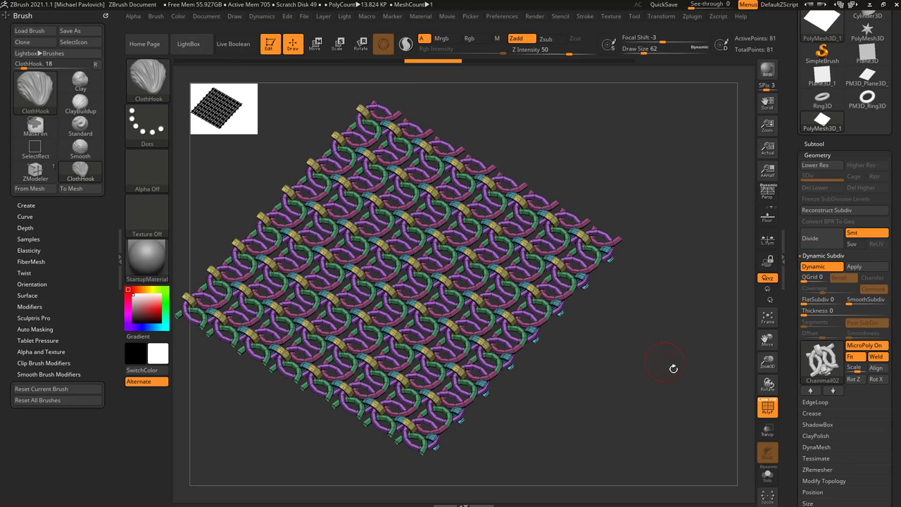
Apply Dynamic Subdivision to convert the flat plane's chainmail into real geometry
{"action": "left_click_drag", "start_coordinate": [746, 389], "coordinate": [701, 361]}
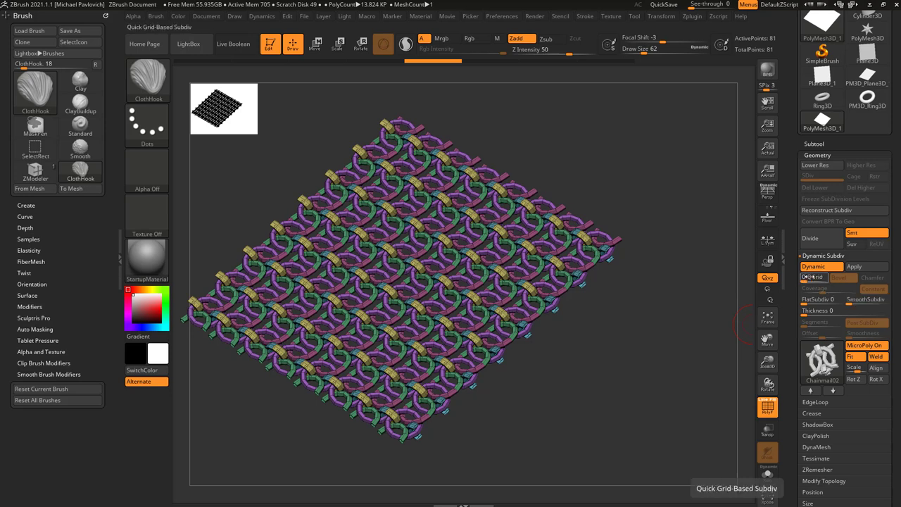
{"action": "left_click", "coordinate": [869, 268]}
{"action": "left_click_drag", "start_coordinate": [690, 345], "coordinate": [739, 340]}
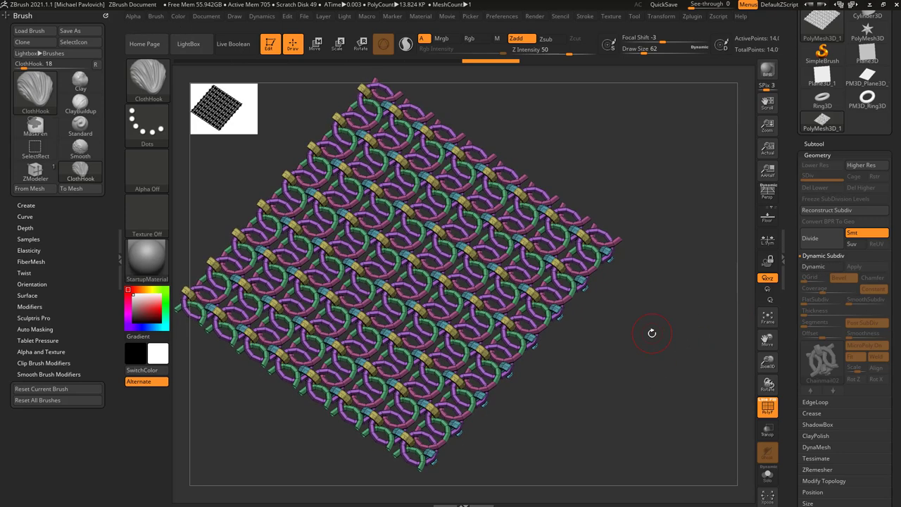
Set the ClothHook draw size to 245 and pull the applied chainmail links around
{"action": "type", "text": "s207"}
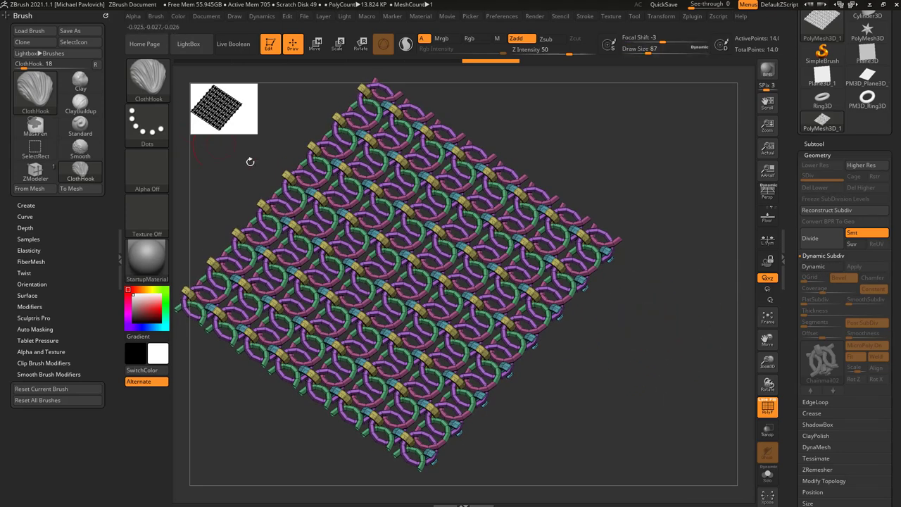
{"action": "mouse_move", "coordinate": [549, 273]}
{"action": "left_mouse_down"}
{"action": "mouse_move", "coordinate": [581, 257]}
{"action": "mouse_move", "coordinate": [571, 222]}
{"action": "mouse_move", "coordinate": [524, 321]}
{"action": "mouse_move", "coordinate": [543, 239]}
{"action": "left_mouse_up"}
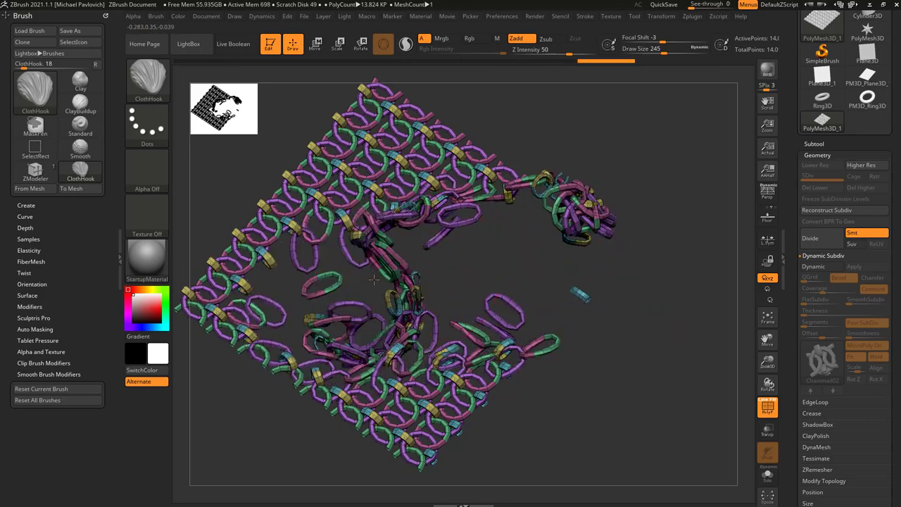
Undo the ClothHook pulls on the applied chainmail links and select the Standard brush
{"action": "key", "text": "ctrl+z"}
{"action": "key", "text": "ctrl+z"}
{"action": "key", "text": "ctrl+z"}
{"action": "key", "text": "ctrl+z"}
{"action": "key", "text": "ctrl+z"}
{"action": "key", "text": "ctrl+z"}
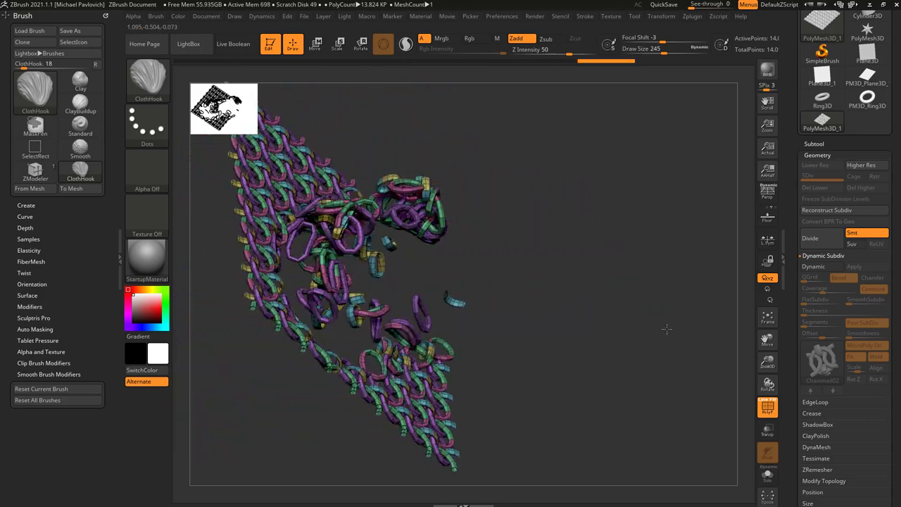
{"action": "left_click_drag", "start_coordinate": [687, 329], "coordinate": [642, 336]}
{"action": "key", "text": "b"}
{"action": "key", "text": "s"}
{"action": "key", "text": "t"}
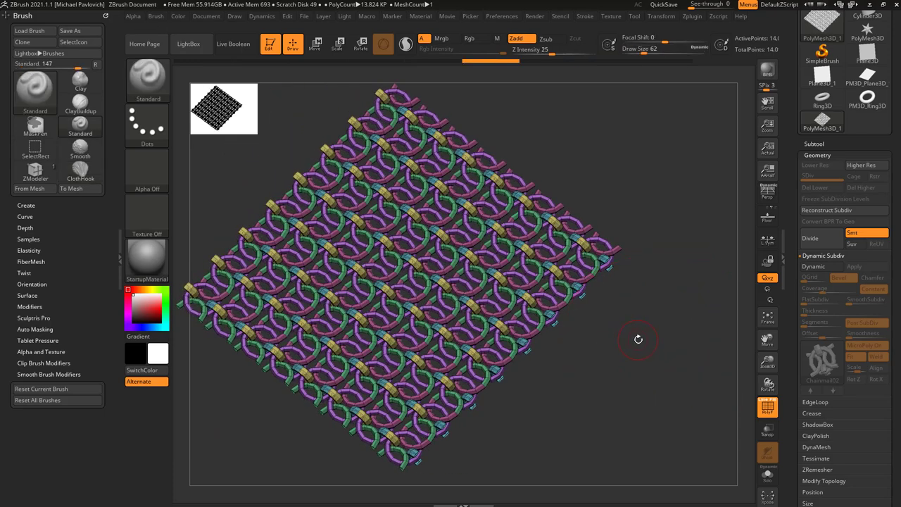
Revert the plane through its undo history to the bare 64-polygon mesh with no MicroPoly assigned, and frame it
{"action": "left_click_drag", "start_coordinate": [484, 61], "coordinate": [354, 69]}
{"action": "key", "text": "f"}
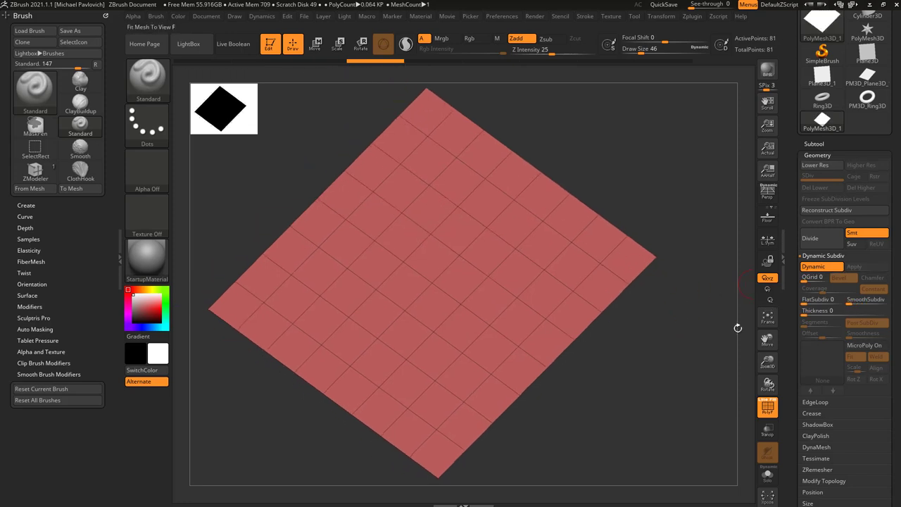
{"action": "left_click_drag", "start_coordinate": [738, 328], "coordinate": [718, 373]}
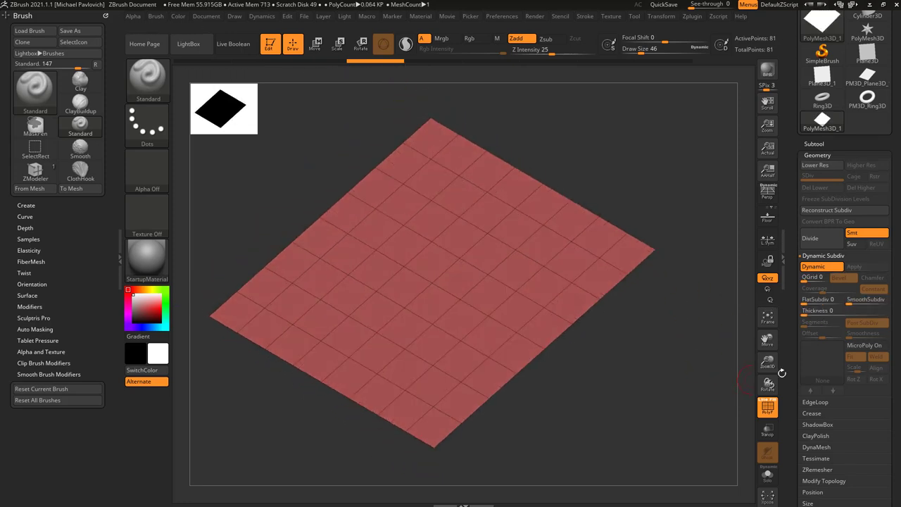
Turn on MicroPoly for the plane and look through the preset files in the ZMicroPoly folder in File Explorer
{"action": "left_click", "coordinate": [856, 346]}
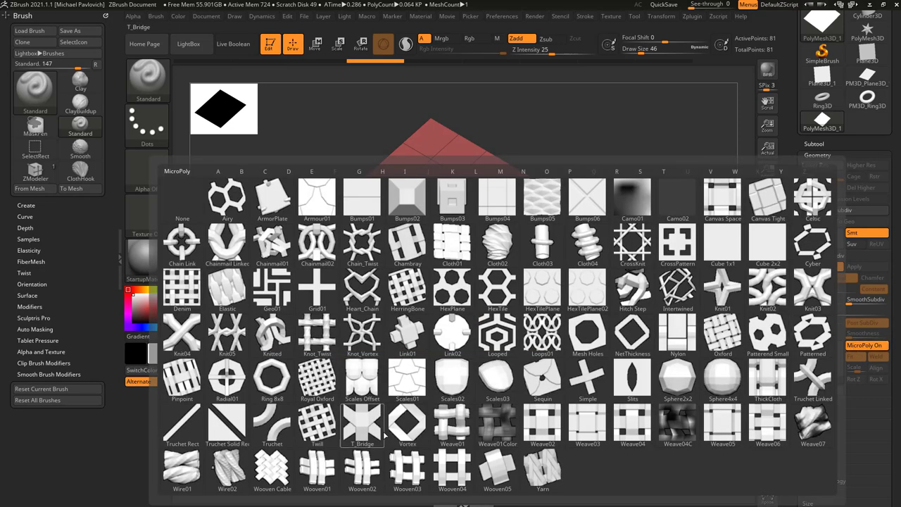
{"action": "mouse_move", "coordinate": [432, 421]}
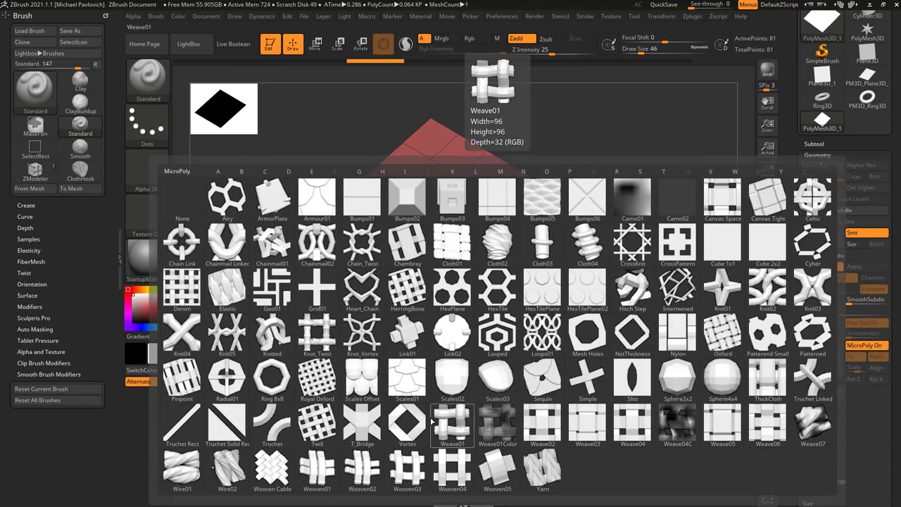
{"action": "left_click_drag", "start_coordinate": [478, 506], "coordinate": [374, 108]}
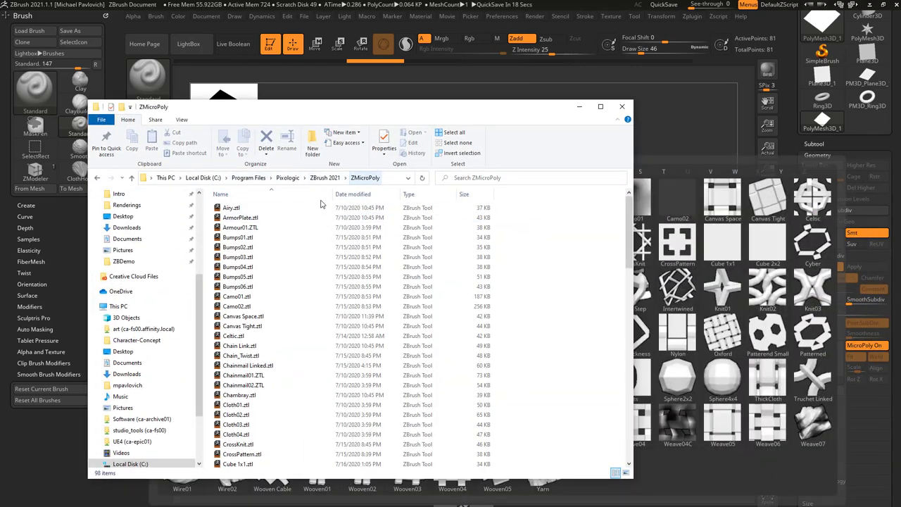
{"action": "left_click", "coordinate": [302, 228]}
{"action": "scroll", "coordinate": [266, 275], "scroll_direction": "down", "scroll_amount": 10}
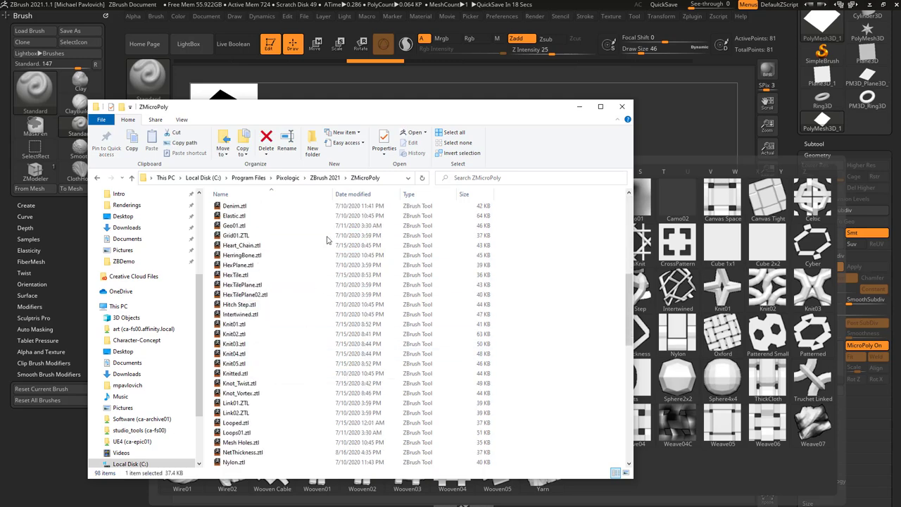
{"action": "left_click", "coordinate": [579, 107]}
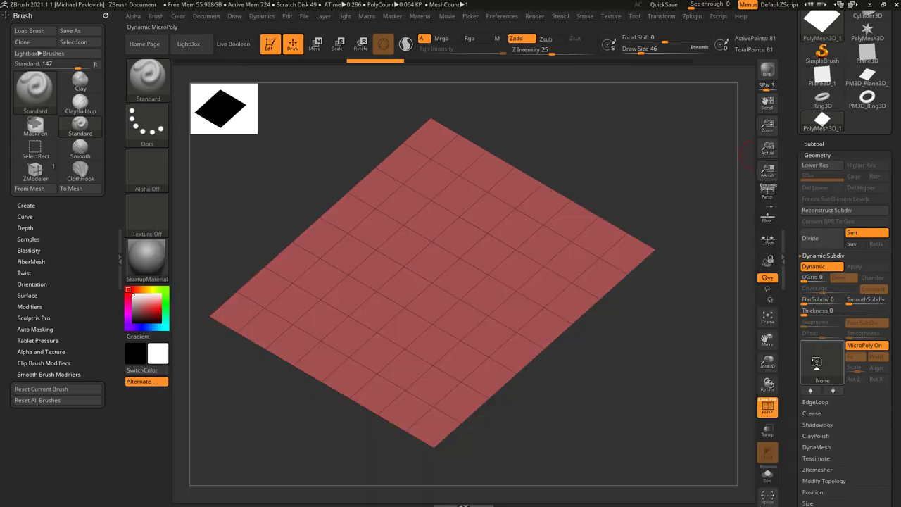
Load the Chainmail02 MicroPoly preset as a separate tool and switch to it
{"action": "left_click", "coordinate": [816, 362]}
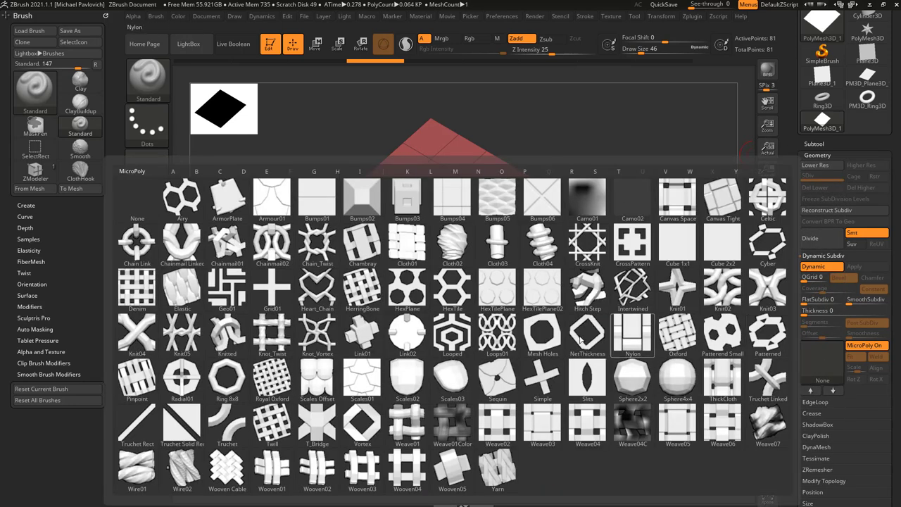
{"action": "mouse_move", "coordinate": [275, 287]}
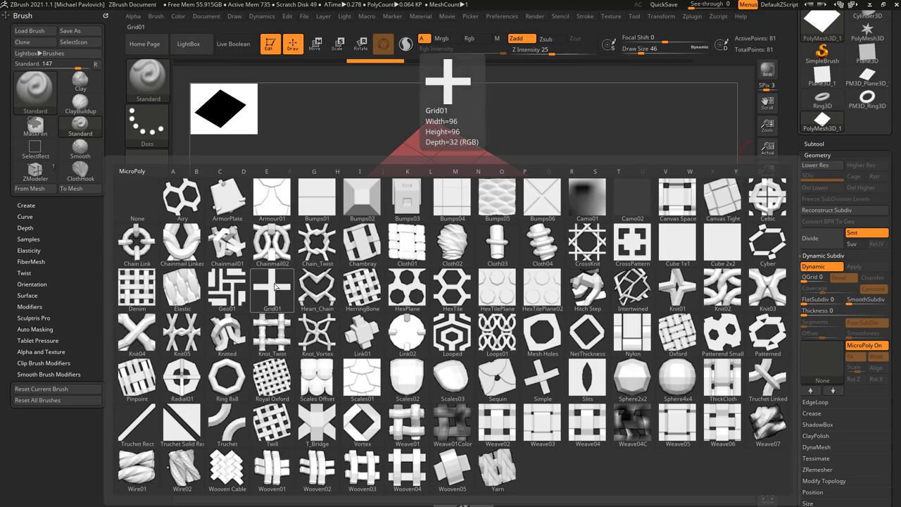
{"action": "left_click", "coordinate": [275, 245]}
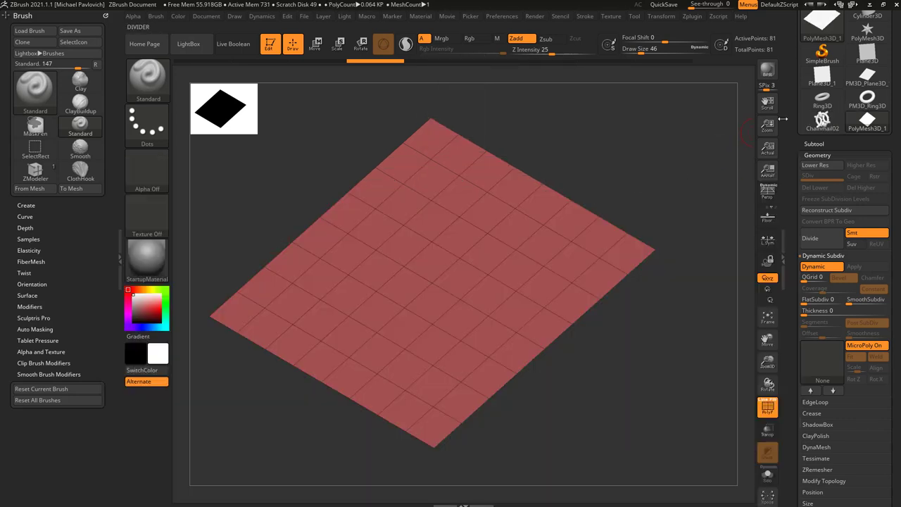
{"action": "left_click", "coordinate": [822, 119]}
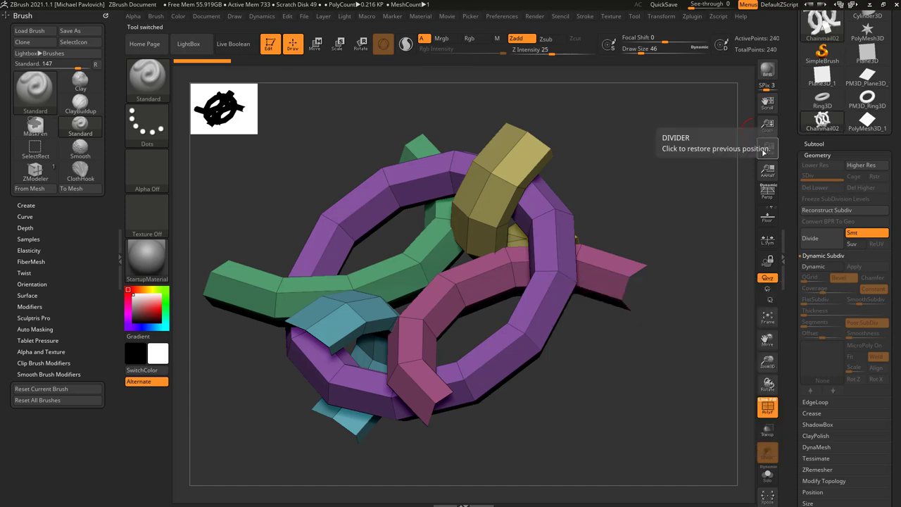
Inspect the Chainmail02 tool's geometry and return to the PolyMesh3D_1 plane
{"action": "left_click", "coordinate": [772, 150]}
{"action": "left_click_drag", "start_coordinate": [795, 106], "coordinate": [795, 147]}
{"action": "mouse_move", "coordinate": [693, 186]}
{"action": "left_mouse_down"}
{"action": "mouse_move", "coordinate": [660, 221]}
{"action": "mouse_move", "coordinate": [618, 233]}
{"action": "mouse_move", "coordinate": [584, 265]}
{"action": "mouse_move", "coordinate": [606, 272]}
{"action": "mouse_move", "coordinate": [666, 249]}
{"action": "mouse_move", "coordinate": [612, 253]}
{"action": "mouse_move", "coordinate": [638, 246]}
{"action": "left_mouse_up"}
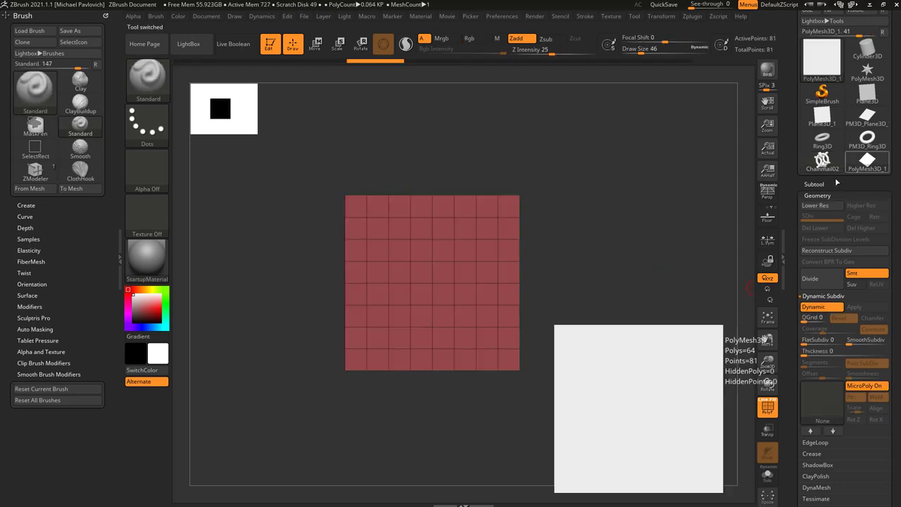
Load the Weave01Color MicroPoly preset as a separate tool and compare it with the Chainmail02 tool
{"action": "left_click_drag", "start_coordinate": [623, 255], "coordinate": [669, 292]}
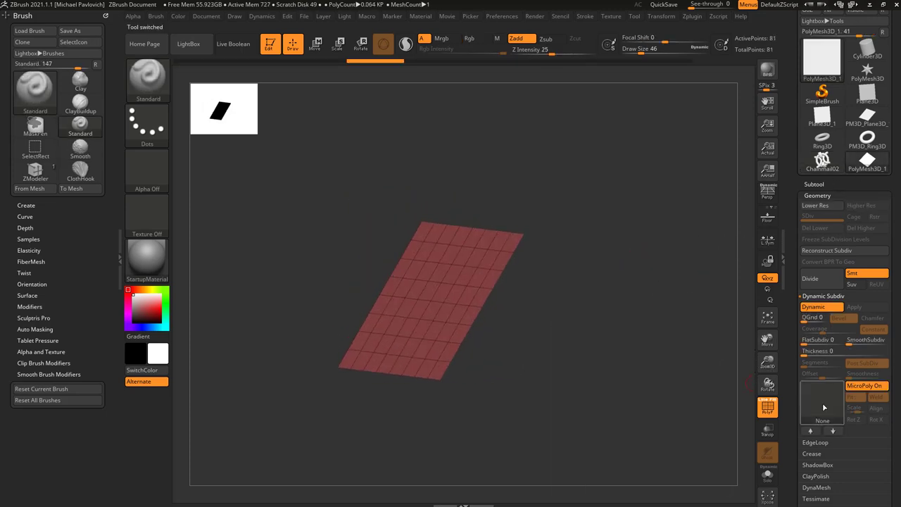
{"action": "left_click", "coordinate": [822, 402]}
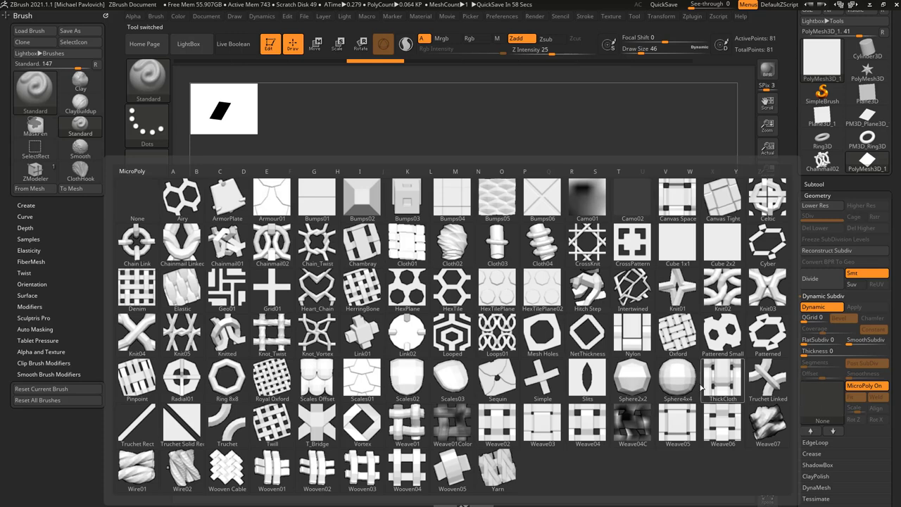
{"action": "left_click", "coordinate": [458, 429]}
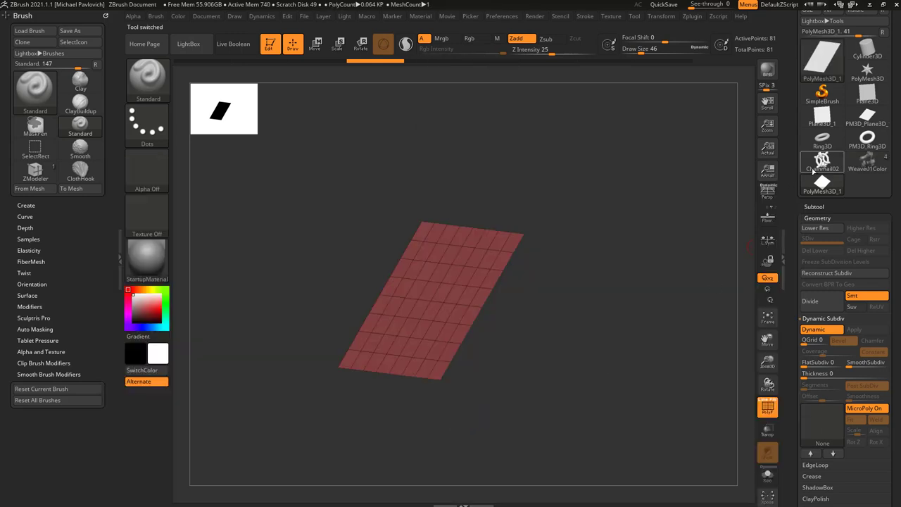
{"action": "left_click", "coordinate": [814, 171]}
{"action": "left_click_drag", "start_coordinate": [659, 210], "coordinate": [663, 239]}
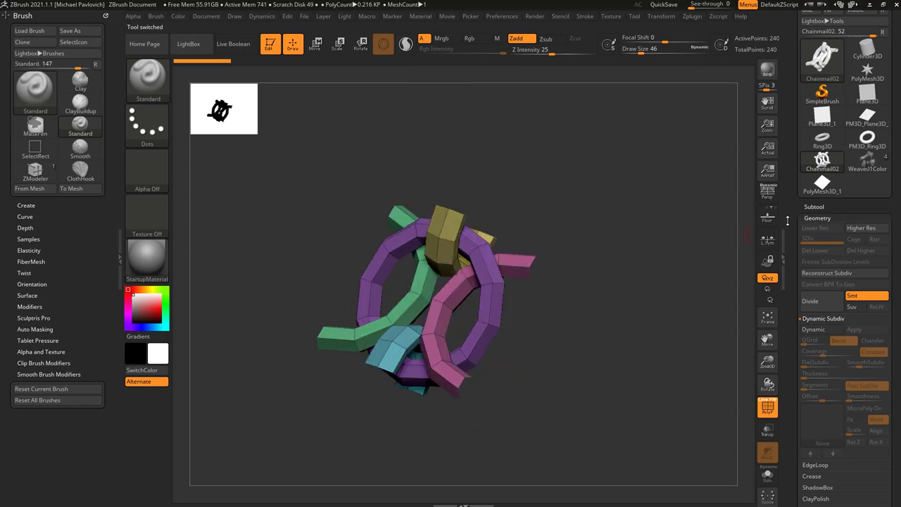
{"action": "left_click", "coordinate": [865, 163]}
{"action": "left_click_drag", "start_coordinate": [568, 338], "coordinate": [630, 346], "text": "shift"}
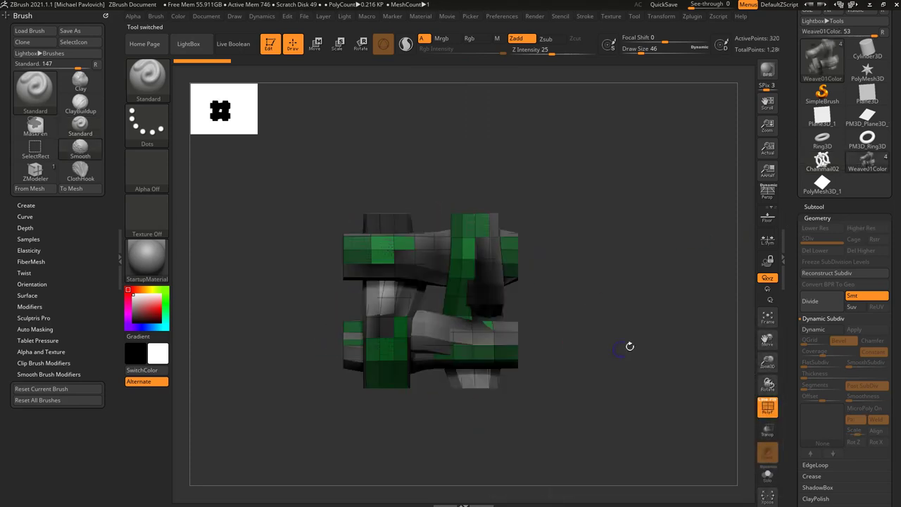
Turn on Solo mode and view the Weave02, Weave03 and Weave04 subtools of the weave tool one by one
{"action": "left_click", "coordinate": [814, 207]}
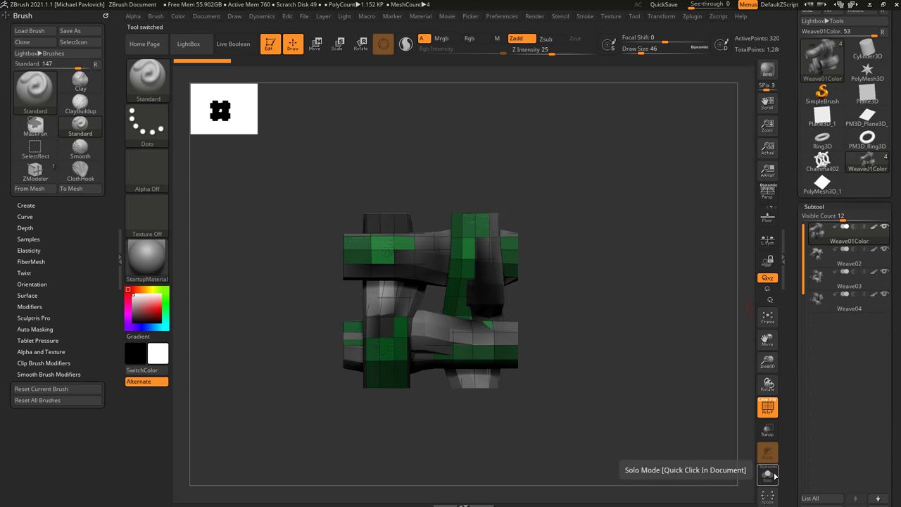
{"action": "left_click", "coordinate": [774, 476]}
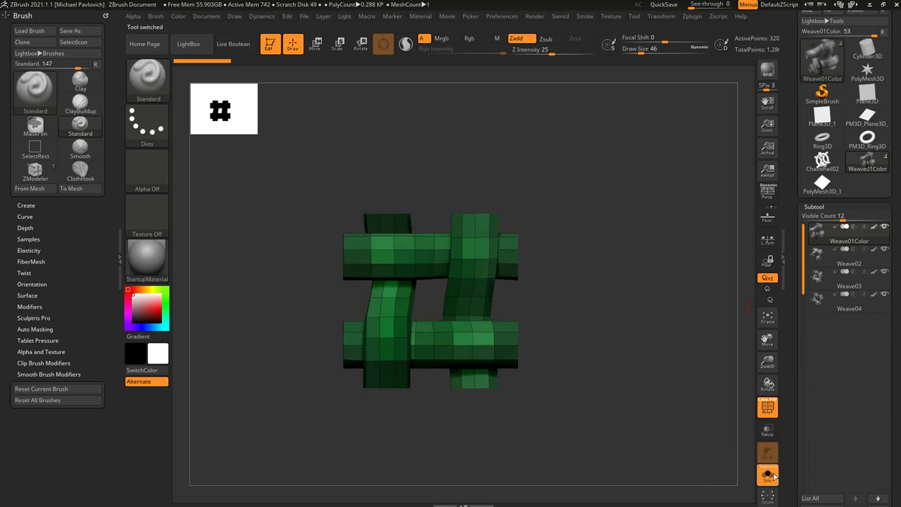
{"action": "left_click", "coordinate": [858, 264]}
{"action": "left_click", "coordinate": [852, 285]}
{"action": "left_click", "coordinate": [849, 309]}
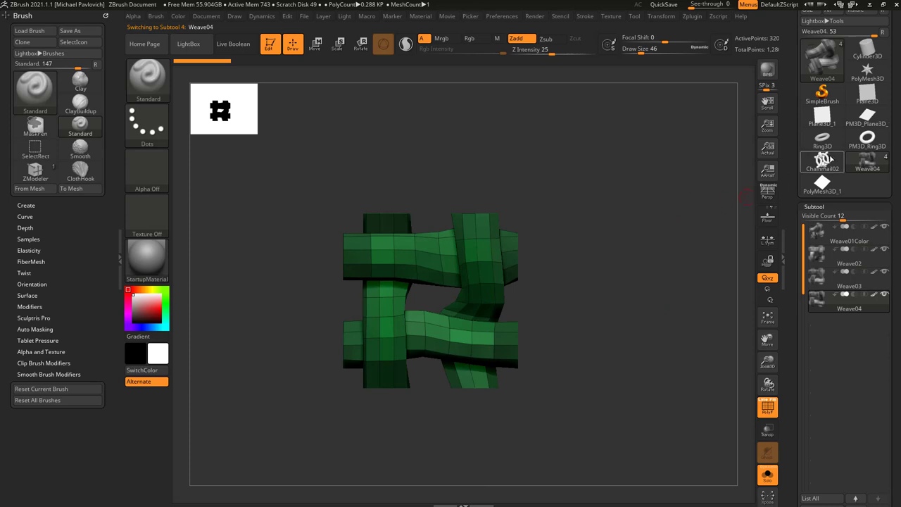
Compare the single-subtool Chainmail02 tool with the weave tool's variations, ending on the Weave01Color subtool
{"action": "left_click", "coordinate": [829, 160]}
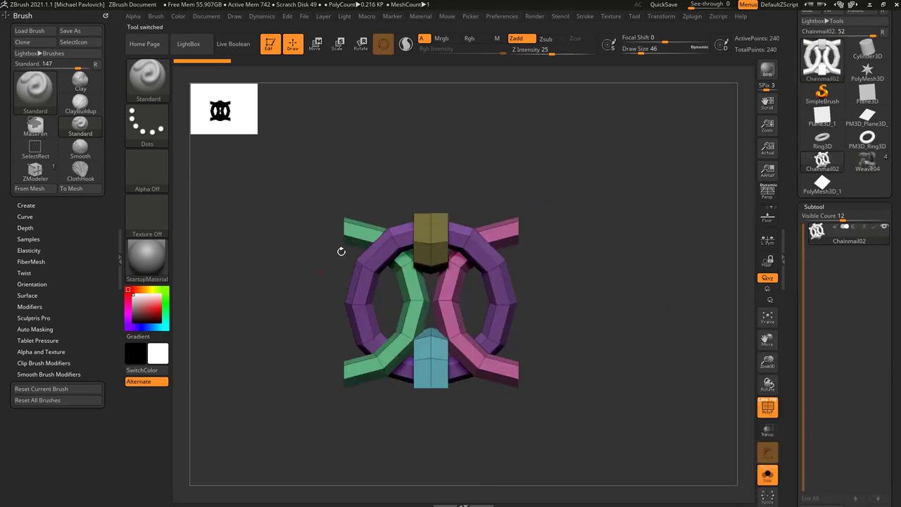
{"action": "left_click_drag", "start_coordinate": [341, 252], "coordinate": [724, 236]}
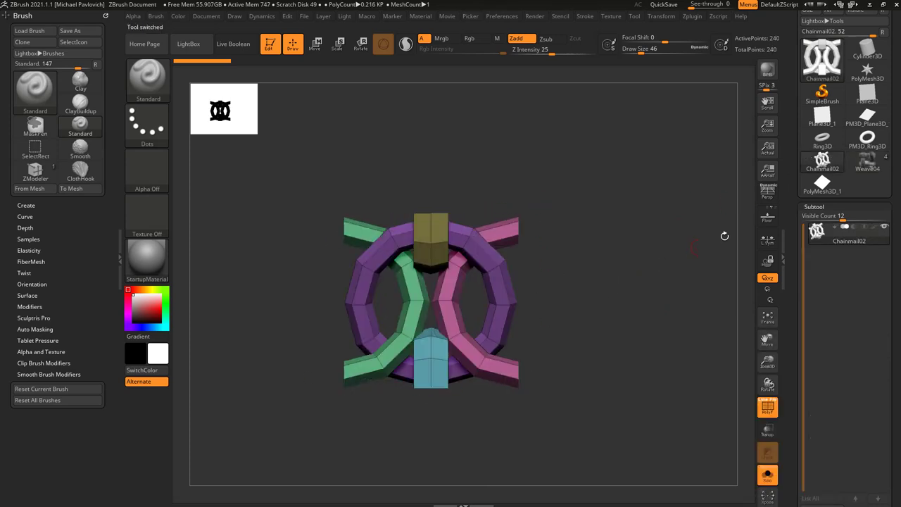
{"action": "left_click", "coordinate": [868, 162]}
{"action": "left_click", "coordinate": [849, 276]}
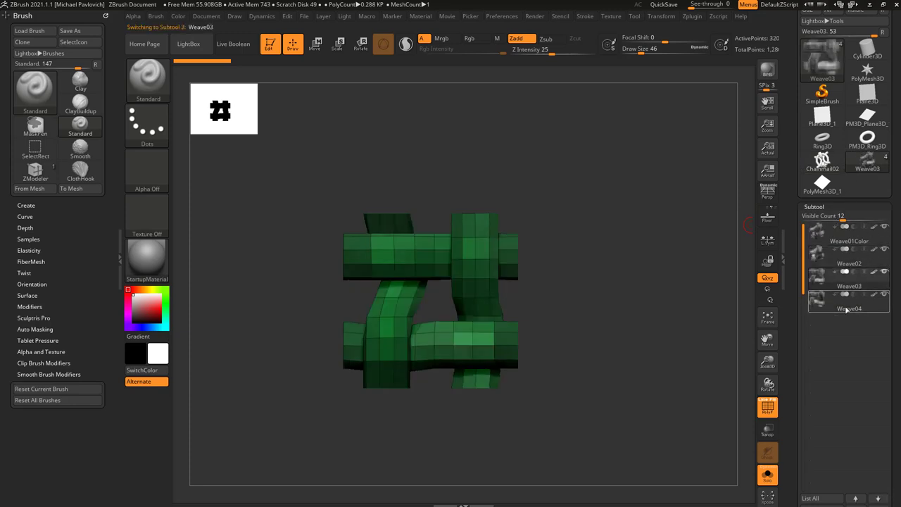
{"action": "left_click", "coordinate": [848, 305]}
{"action": "left_click", "coordinate": [848, 276]}
{"action": "left_click", "coordinate": [848, 257]}
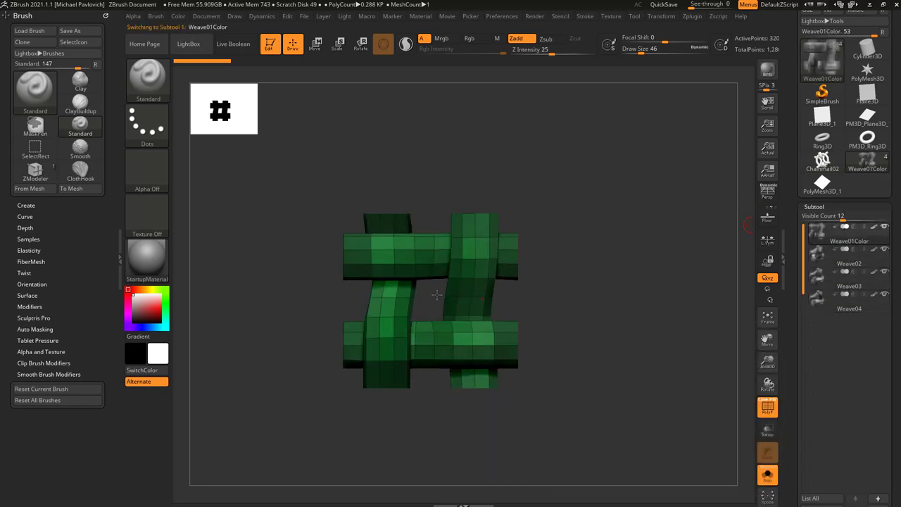
Assign the Weave01Color MicroPoly to the PolyMesh3D_1 plane and hide the polyframe to view the weave from the front
{"action": "left_click", "coordinate": [822, 187]}
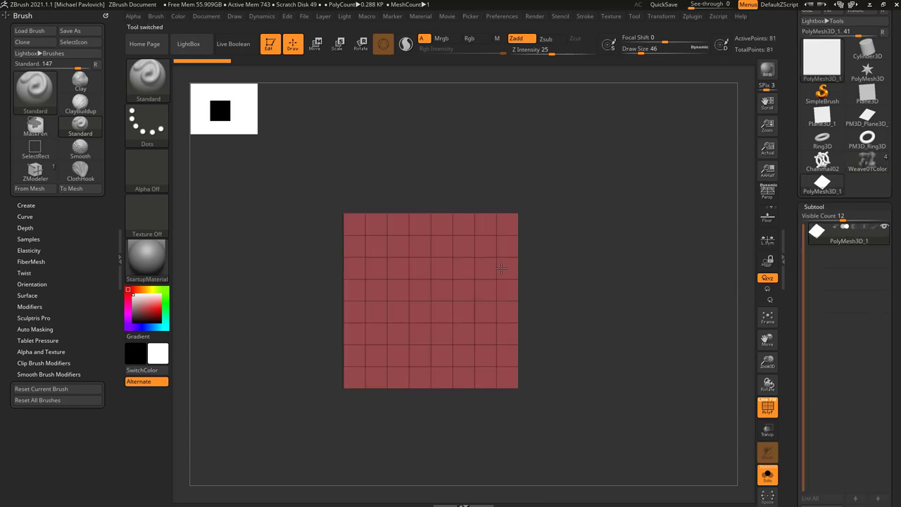
{"action": "left_click_drag", "start_coordinate": [679, 269], "coordinate": [711, 299]}
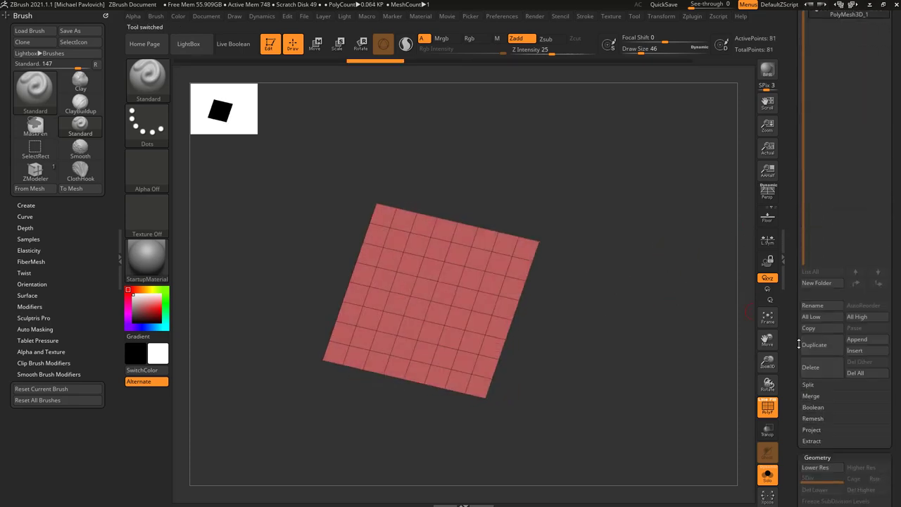
{"action": "scroll", "coordinate": [820, 345], "scroll_direction": "down", "scroll_amount": 10}
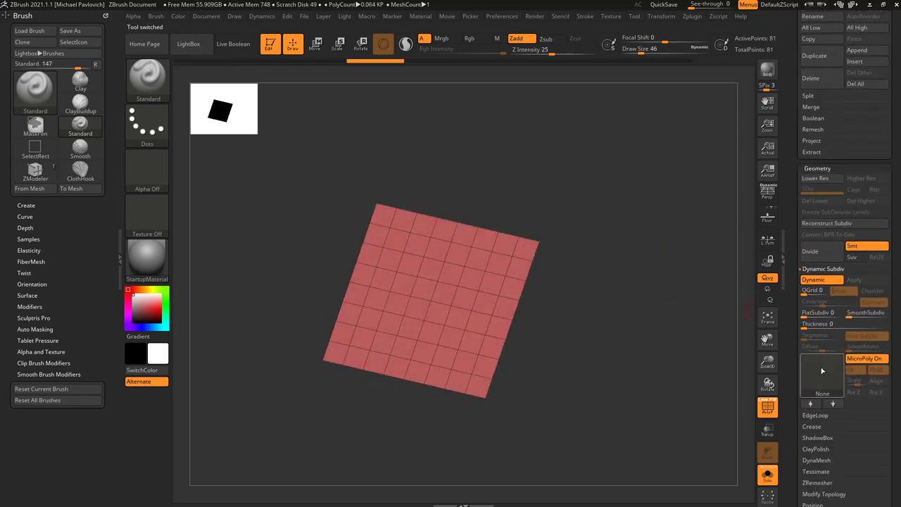
{"action": "left_click", "coordinate": [821, 372]}
{"action": "left_click", "coordinate": [453, 422]}
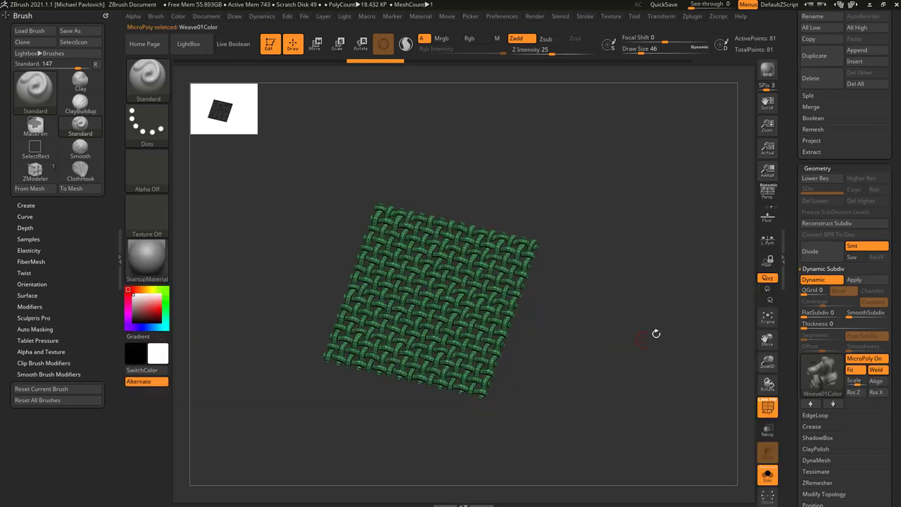
{"action": "left_click", "coordinate": [768, 407]}
{"action": "left_click_drag", "start_coordinate": [678, 368], "coordinate": [680, 335]}
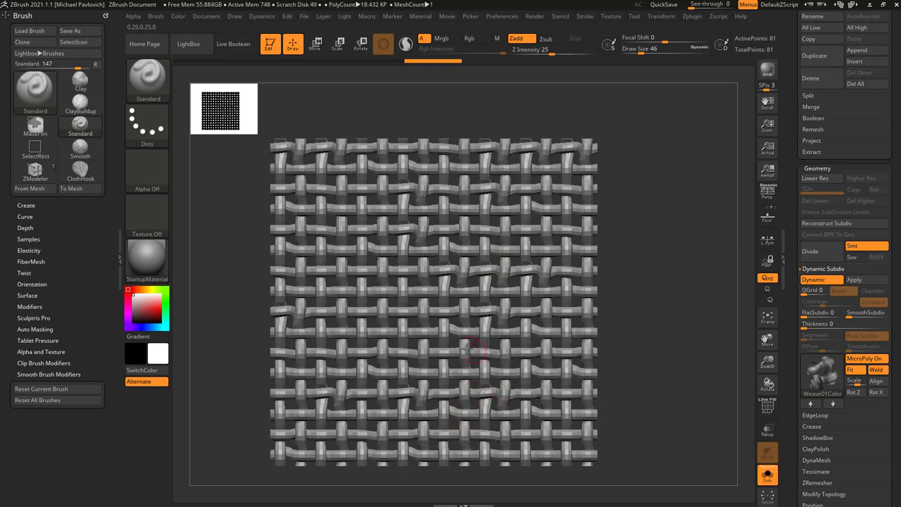
Review the Weave01Color tool and its subtools again, and return to the woven PolyMesh3D_1 plane
{"action": "left_click_drag", "start_coordinate": [792, 275], "coordinate": [795, 407]}
{"action": "left_click", "coordinate": [868, 241]}
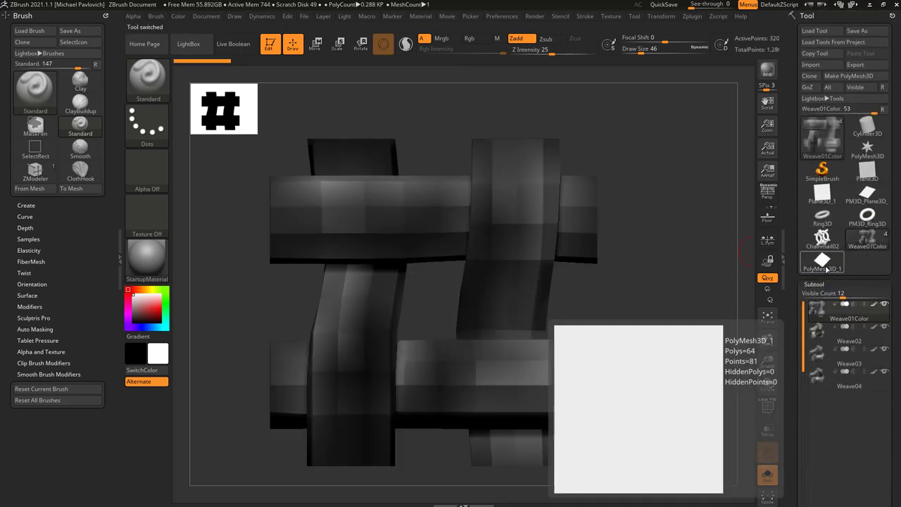
{"action": "mouse_move", "coordinate": [838, 241]}
{"action": "left_click", "coordinate": [822, 262]}
Examine the woven plane at an angle along with the preview and source path of its assigned MicroPoly
{"action": "left_click_drag", "start_coordinate": [692, 322], "coordinate": [693, 287]}
{"action": "left_click_drag", "start_coordinate": [789, 346], "coordinate": [788, 309]}
{"action": "scroll", "coordinate": [788, 308], "scroll_direction": "down", "scroll_amount": 10}
{"action": "left_click", "coordinate": [823, 243]}
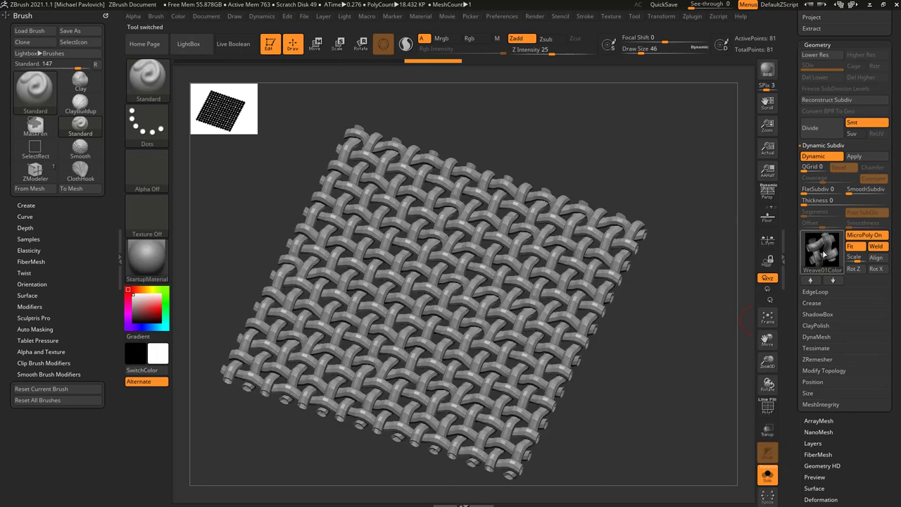
{"action": "mouse_move", "coordinate": [824, 255]}
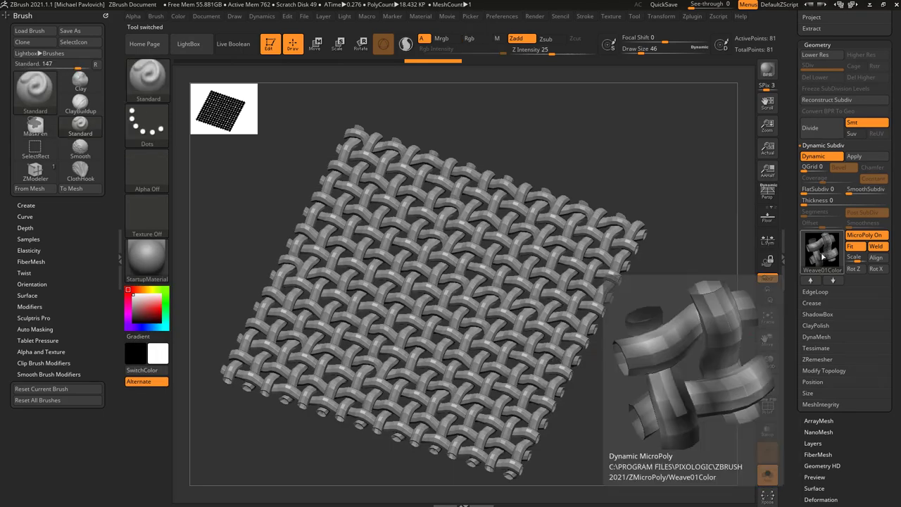
{"action": "scroll", "coordinate": [797, 233], "scroll_direction": "up", "scroll_amount": 6}
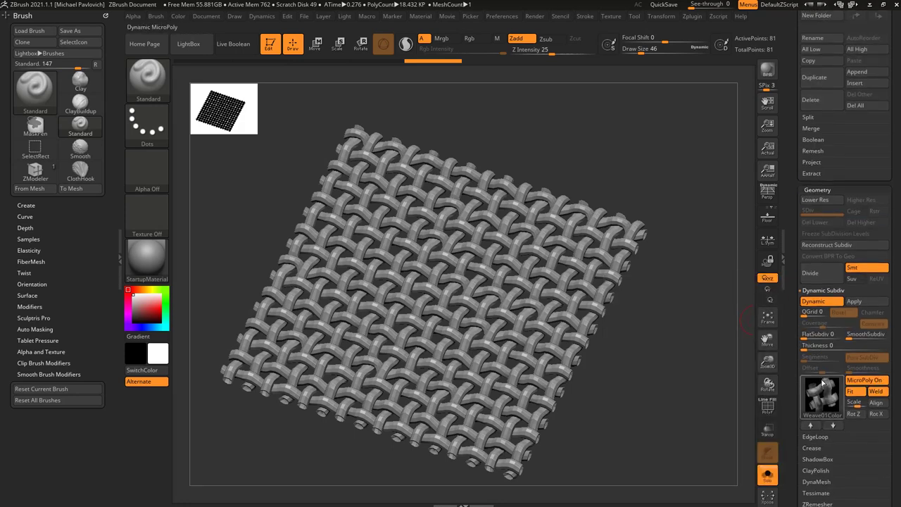
Assign the PM3D_Ring3D tool as the MicroPoly of the woven plane
{"action": "scroll", "coordinate": [826, 49], "scroll_direction": "up", "scroll_amount": 7}
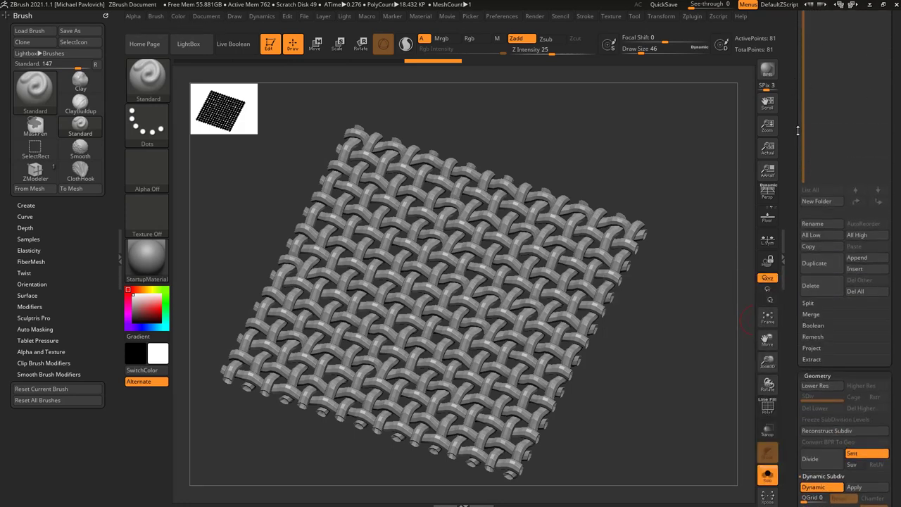
{"action": "scroll", "coordinate": [816, 211], "scroll_direction": "down", "scroll_amount": 12}
{"action": "left_click", "coordinate": [822, 280]}
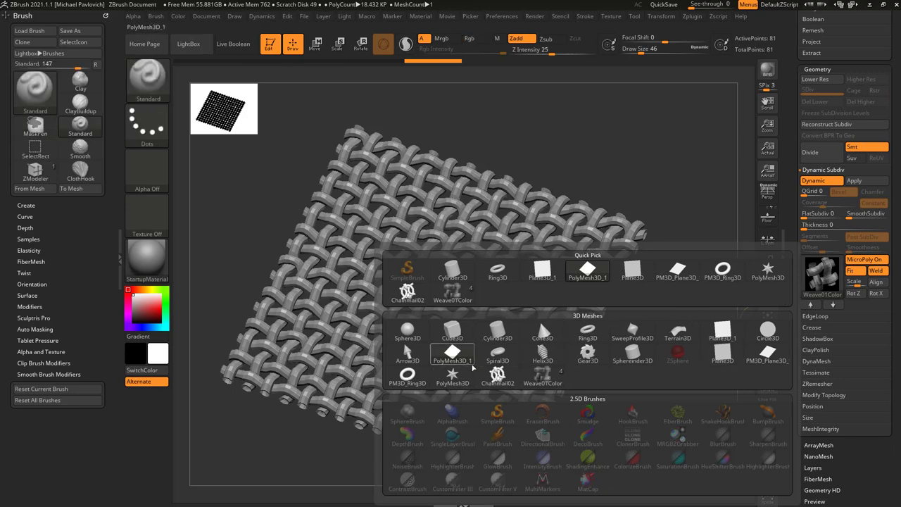
{"action": "mouse_move", "coordinate": [497, 357]}
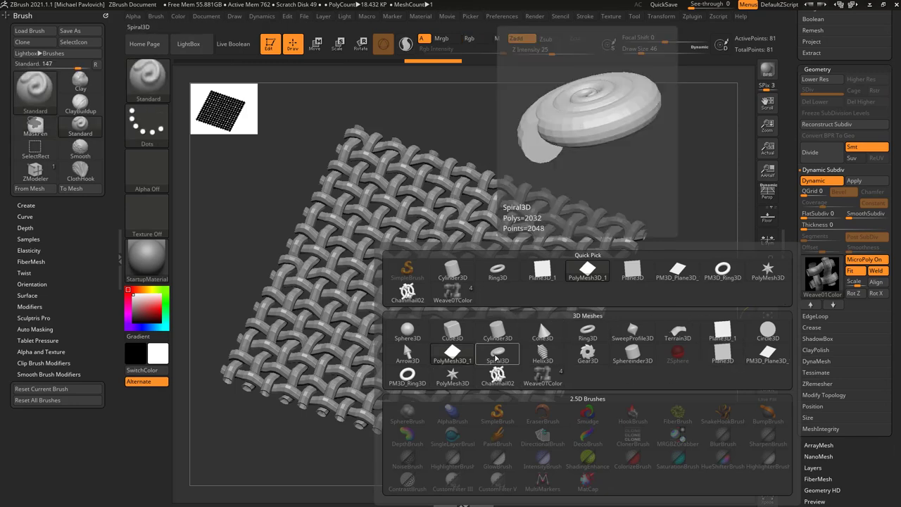
{"action": "left_click", "coordinate": [407, 379]}
{"action": "mouse_move", "coordinate": [700, 333]}
{"action": "left_mouse_down"}
{"action": "mouse_move", "coordinate": [669, 320]}
{"action": "mouse_move", "coordinate": [698, 326]}
{"action": "mouse_move", "coordinate": [694, 336]}
{"action": "left_mouse_up"}
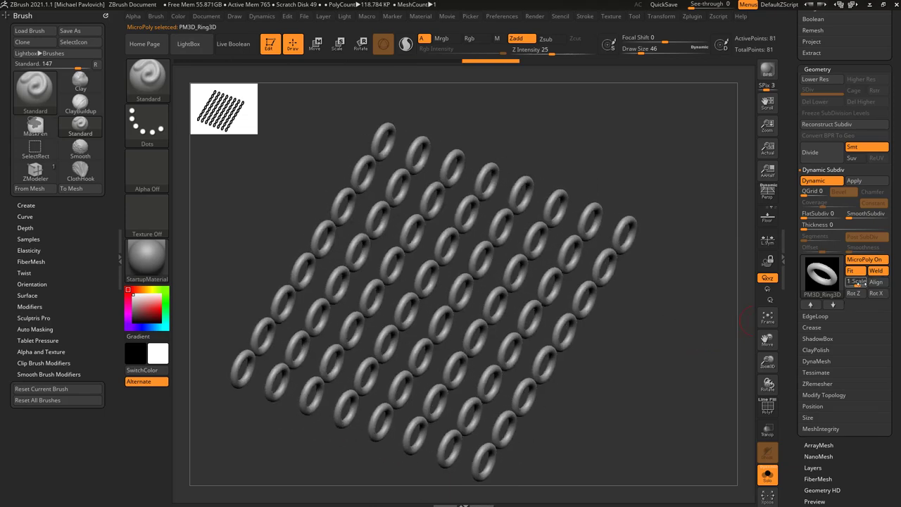
Rotate the ring MicroPoly about Z and X until the rings lie flat on the plane's faces
{"action": "left_click", "coordinate": [859, 295]}
{"action": "left_click", "coordinate": [859, 295]}
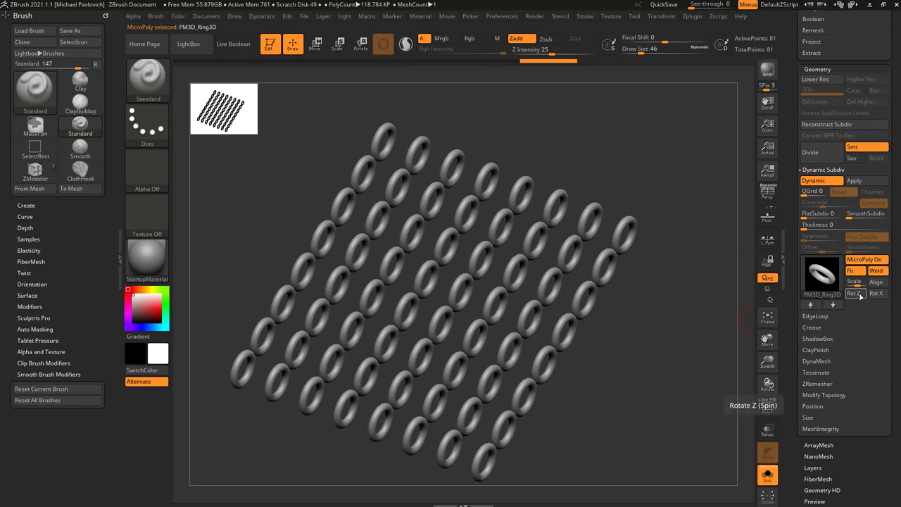
{"action": "left_click", "coordinate": [859, 295]}
{"action": "left_click", "coordinate": [859, 295]}
{"action": "left_click", "coordinate": [877, 295]}
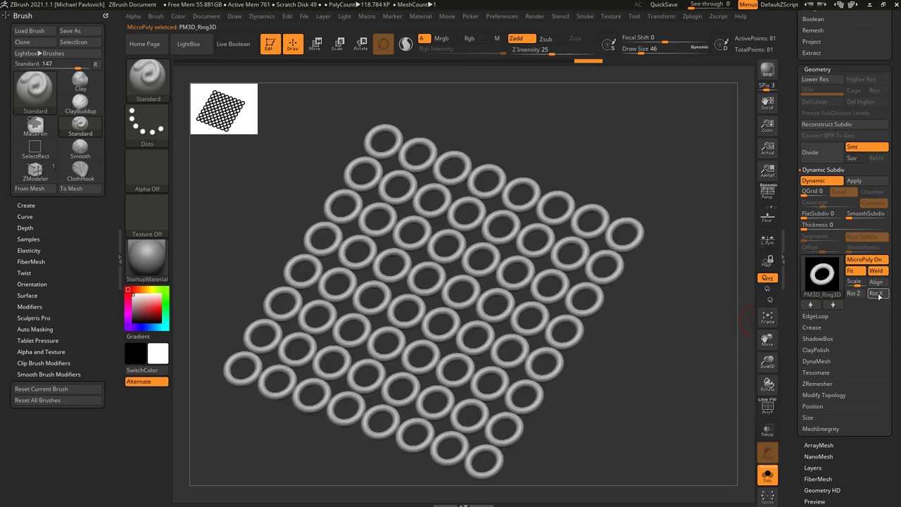
{"action": "left_click", "coordinate": [878, 294]}
{"action": "left_click", "coordinate": [881, 295]}
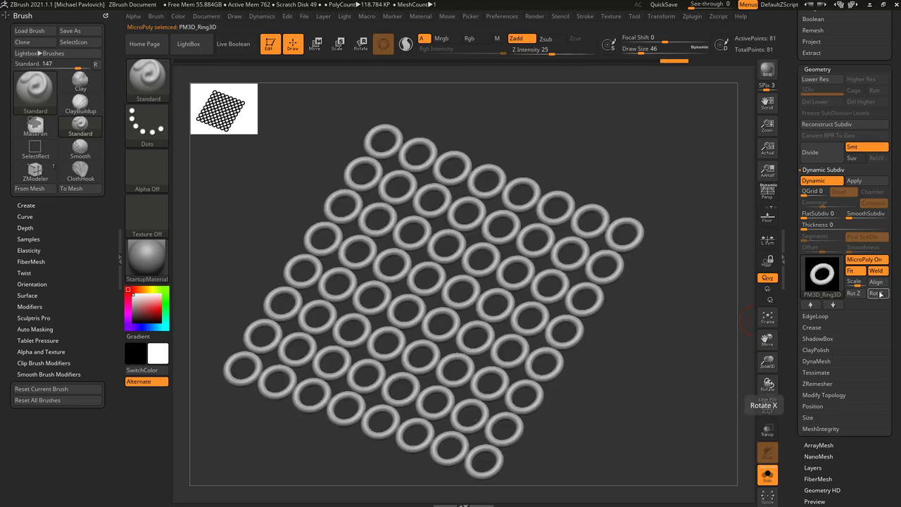
{"action": "left_click", "coordinate": [880, 295]}
Show the polyframe and switch MicroPoly off and on to compare the plane's faces with the rings replacing them
{"action": "left_click", "coordinate": [866, 260]}
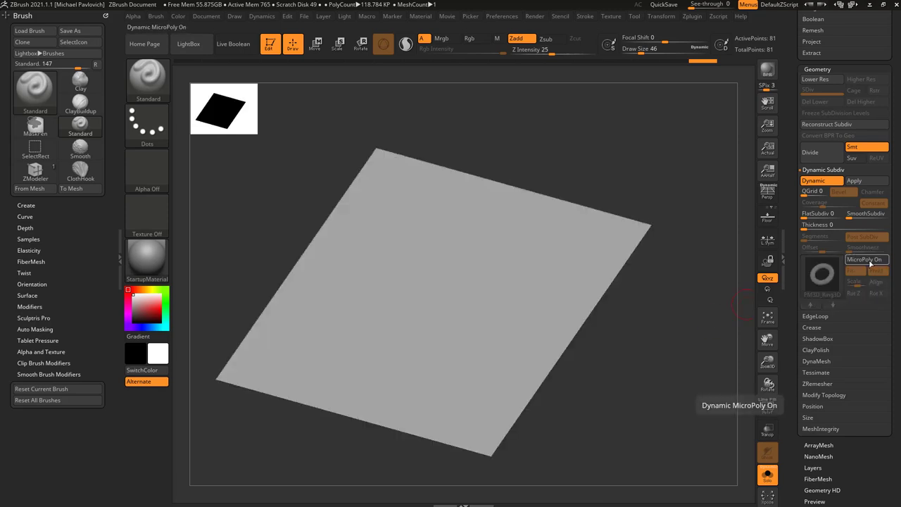
{"action": "left_click", "coordinate": [869, 260]}
{"action": "left_click", "coordinate": [870, 260]}
{"action": "left_click", "coordinate": [767, 406]}
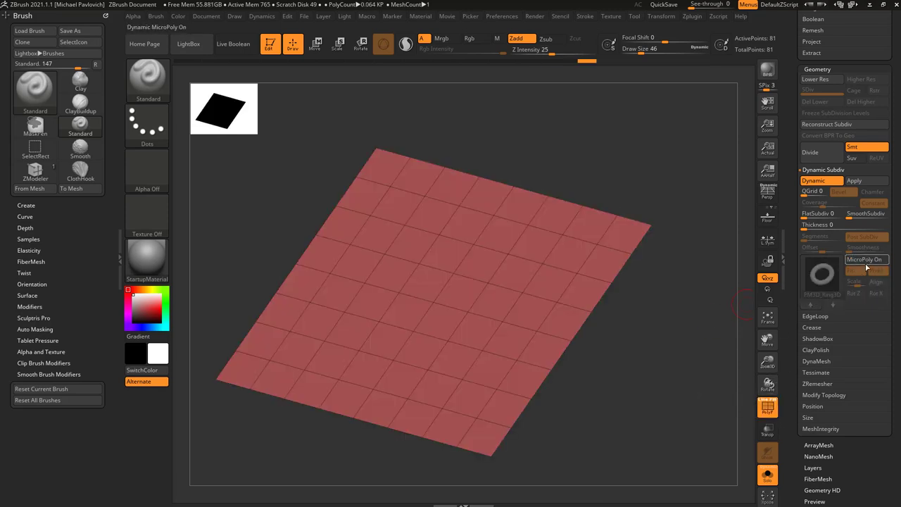
{"action": "left_click", "coordinate": [868, 261]}
{"action": "left_click", "coordinate": [869, 260]}
{"action": "left_click", "coordinate": [873, 260]}
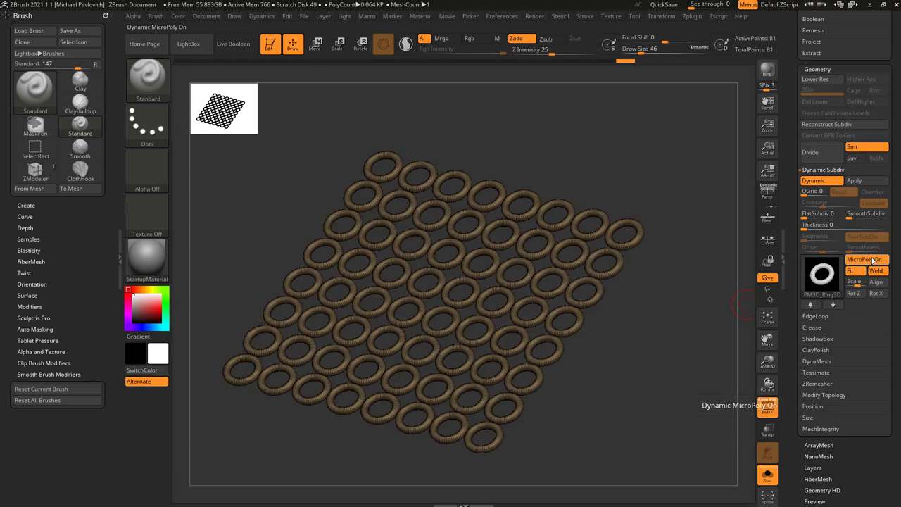
Enlarge the Move brush to a draw size of 430 and pull the plane's upper right area upward
{"action": "key", "text": "s"}
{"action": "left_click_drag", "start_coordinate": [665, 305], "coordinate": [683, 305]}
{"action": "key", "text": "b"}
{"action": "key", "text": "m"}
{"action": "key", "text": "v"}
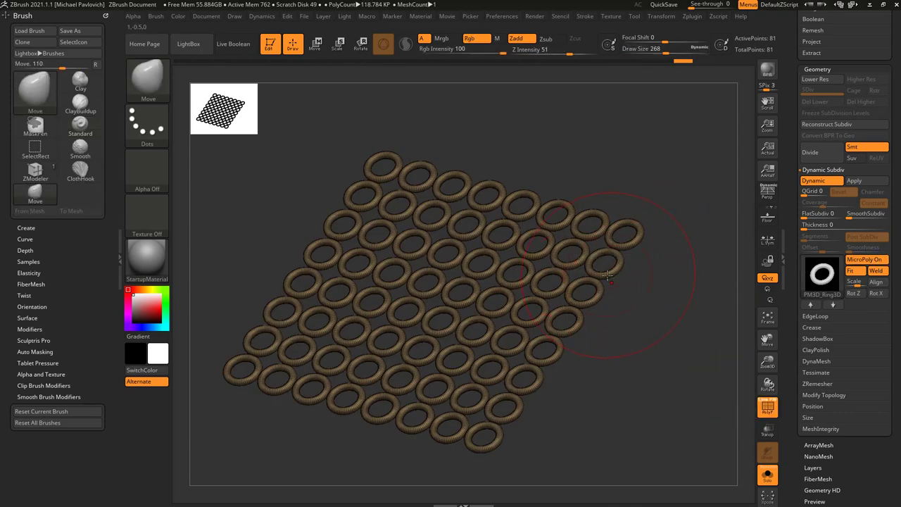
{"action": "key", "text": "s"}
{"action": "mouse_move", "coordinate": [607, 276]}
{"action": "left_mouse_down"}
{"action": "mouse_move", "coordinate": [618, 275]}
{"action": "mouse_move", "coordinate": [556, 236]}
{"action": "mouse_move", "coordinate": [607, 223]}
{"action": "mouse_move", "coordinate": [587, 218]}
{"action": "left_mouse_up"}
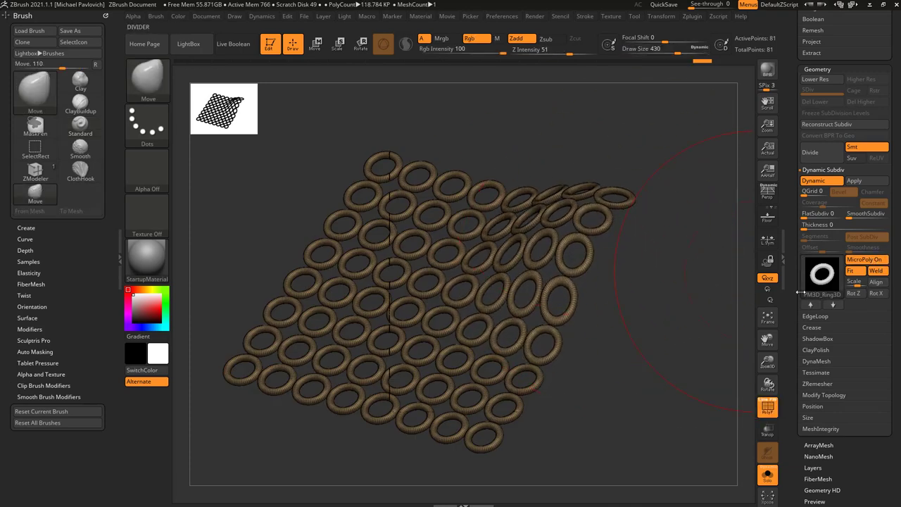
Compare the deformed plane with its MicroPoly preview off and on, and undo the Move stroke
{"action": "left_click", "coordinate": [862, 261]}
{"action": "left_click", "coordinate": [864, 261]}
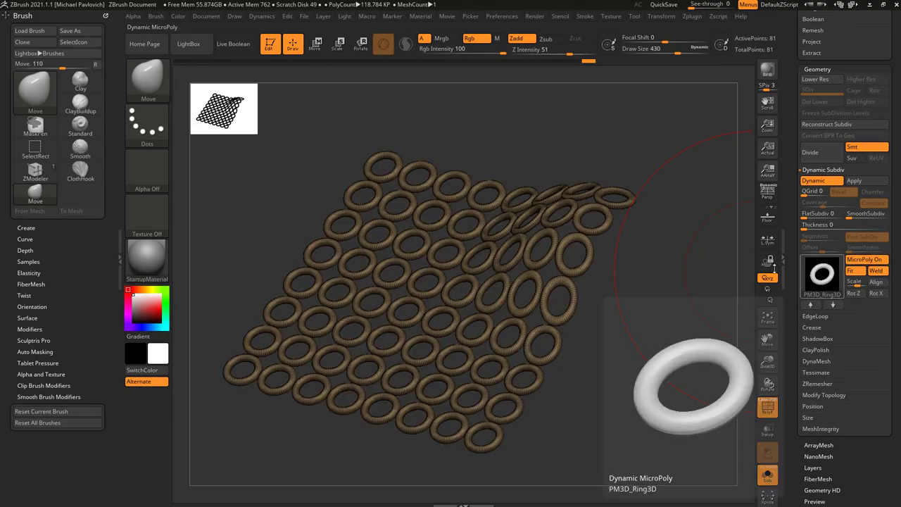
{"action": "mouse_move", "coordinate": [687, 310]}
{"action": "left_mouse_down"}
{"action": "mouse_move", "coordinate": [727, 332]}
{"action": "mouse_move", "coordinate": [618, 296]}
{"action": "mouse_move", "coordinate": [702, 324]}
{"action": "mouse_move", "coordinate": [667, 317]}
{"action": "left_mouse_up"}
{"action": "key", "text": "shift+d"}
{"action": "key", "text": "d"}
{"action": "key", "text": "s"}
{"action": "key", "text": "ctrl+z"}
Reduce the draw size to 56 and examine the flat ring MicroPolys up close
{"action": "key", "text": "s"}
{"action": "left_click_drag", "start_coordinate": [662, 319], "coordinate": [649, 319]}
{"action": "mouse_move", "coordinate": [648, 319]}
{"action": "left_mouse_down"}
{"action": "mouse_move", "coordinate": [609, 303]}
{"action": "mouse_move", "coordinate": [644, 308]}
{"action": "mouse_move", "coordinate": [655, 295]}
{"action": "left_mouse_up"}
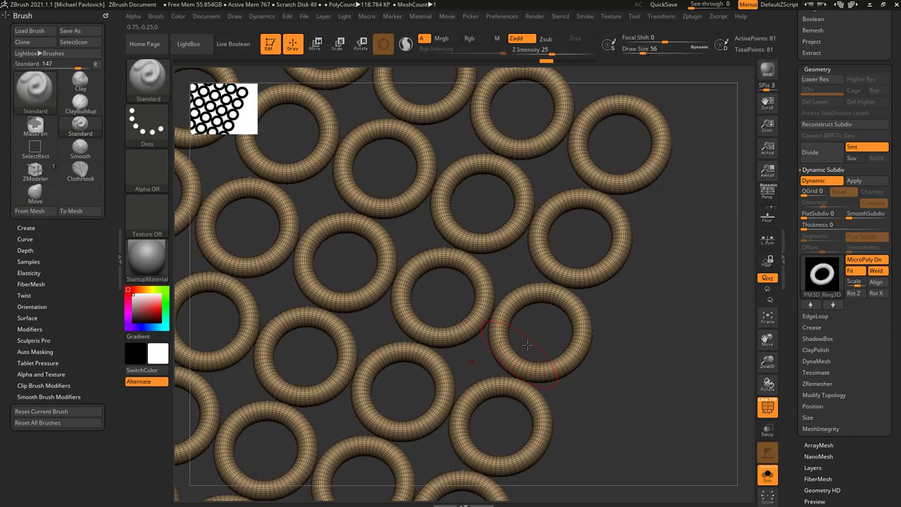
{"action": "left_click_drag", "start_coordinate": [663, 345], "coordinate": [786, 282]}
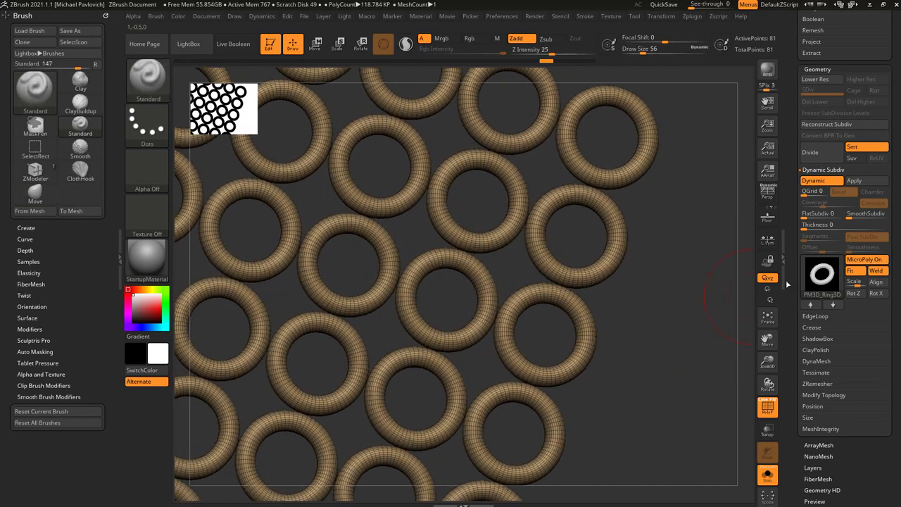
Try a MicroPoly scale of about 8.44 with Fit on, inspect the rings at an angle, and undo the scaling
{"action": "left_click", "coordinate": [873, 272]}
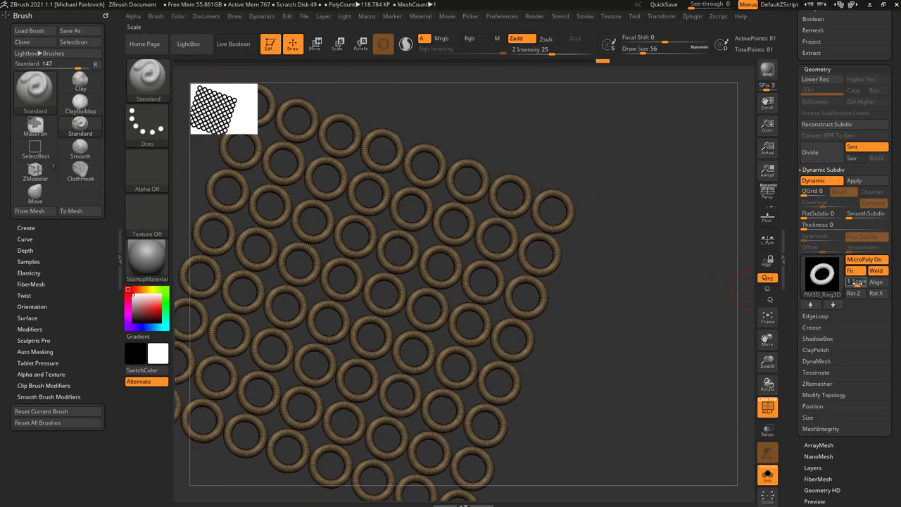
{"action": "left_click_drag", "start_coordinate": [858, 283], "coordinate": [864, 283]}
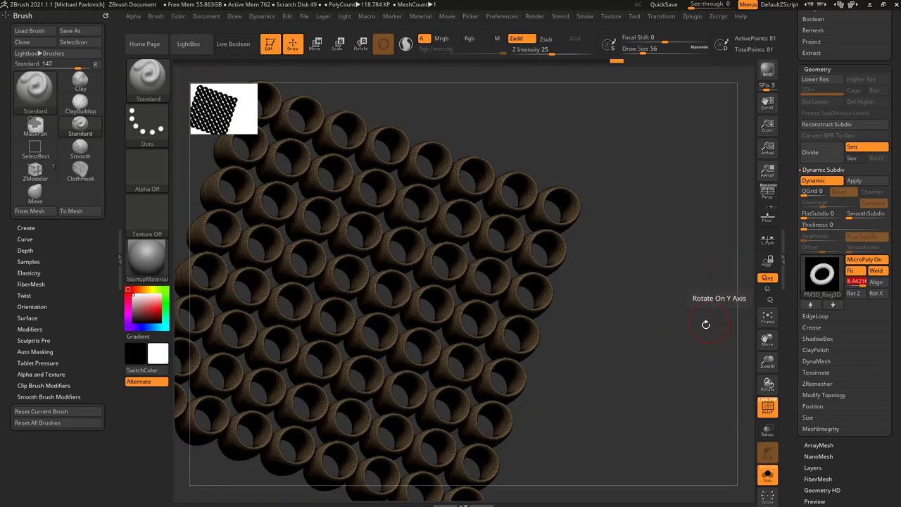
{"action": "left_click_drag", "start_coordinate": [706, 324], "coordinate": [539, 310]}
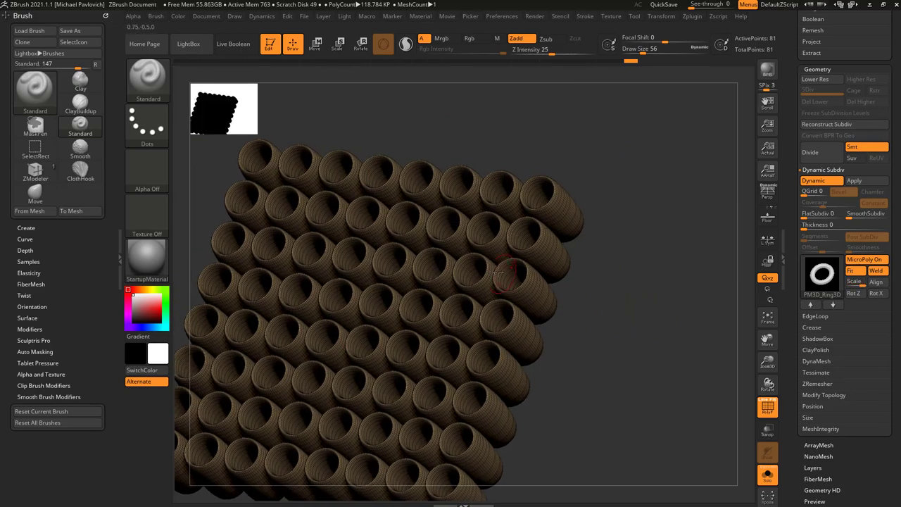
{"action": "left_click_drag", "start_coordinate": [549, 296], "coordinate": [614, 300]}
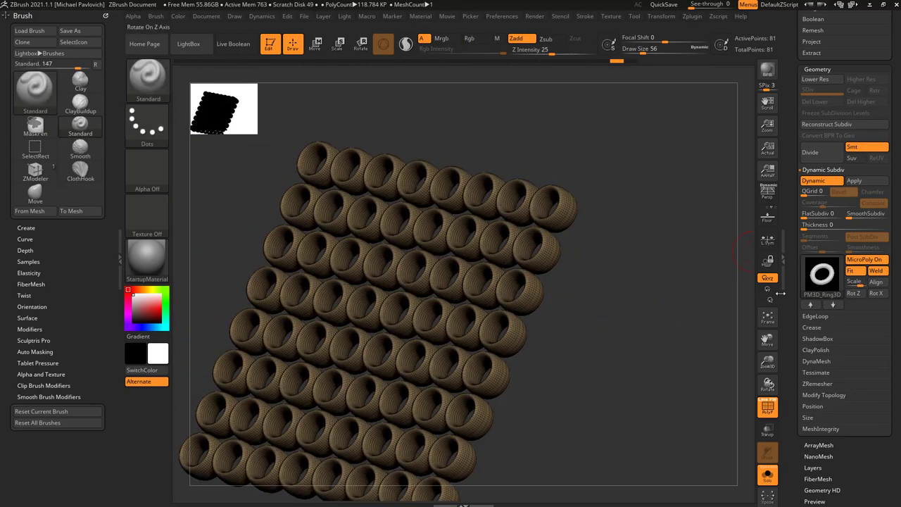
{"action": "key", "text": "ctrl+z"}
Turn off Fit and adjust the MicroPoly scale to about 1.33 so neighbouring rings overlap
{"action": "left_click", "coordinate": [852, 272]}
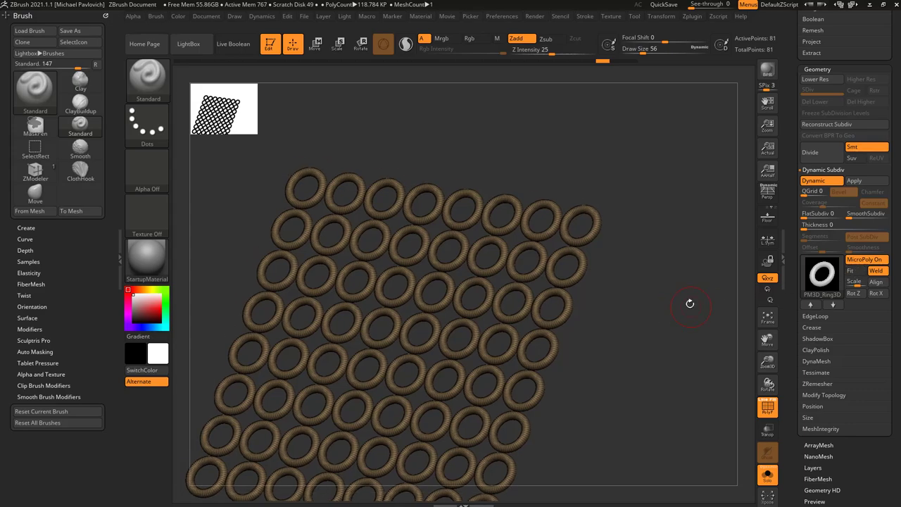
{"action": "left_click", "coordinate": [859, 283]}
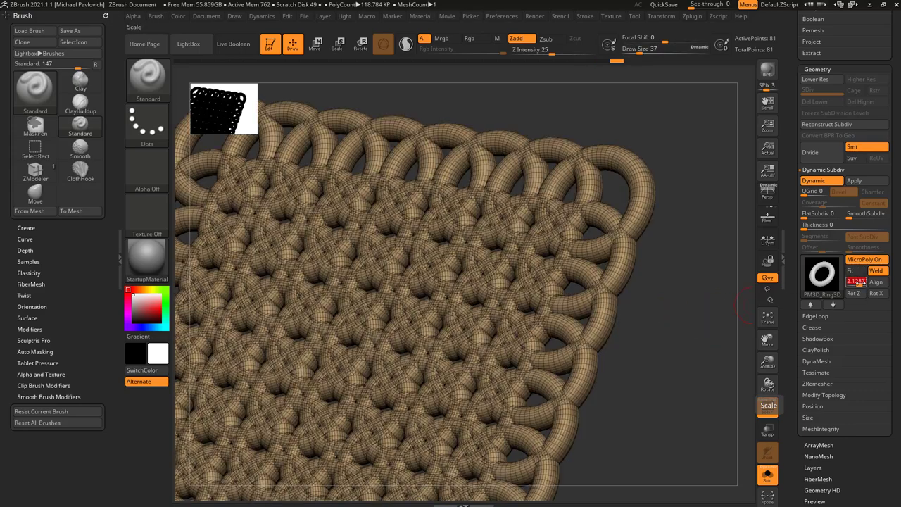
{"action": "left_click", "coordinate": [855, 283]}
{"action": "left_click", "coordinate": [859, 283]}
{"action": "left_click", "coordinate": [855, 283]}
{"action": "left_click", "coordinate": [857, 283]}
Compare the whole plane with MicroPoly off and on, and turn Fit back on for the rings
{"action": "right_click_drag", "start_coordinate": [704, 294], "coordinate": [687, 308], "text": "ctrl"}
{"action": "left_click", "coordinate": [868, 261]}
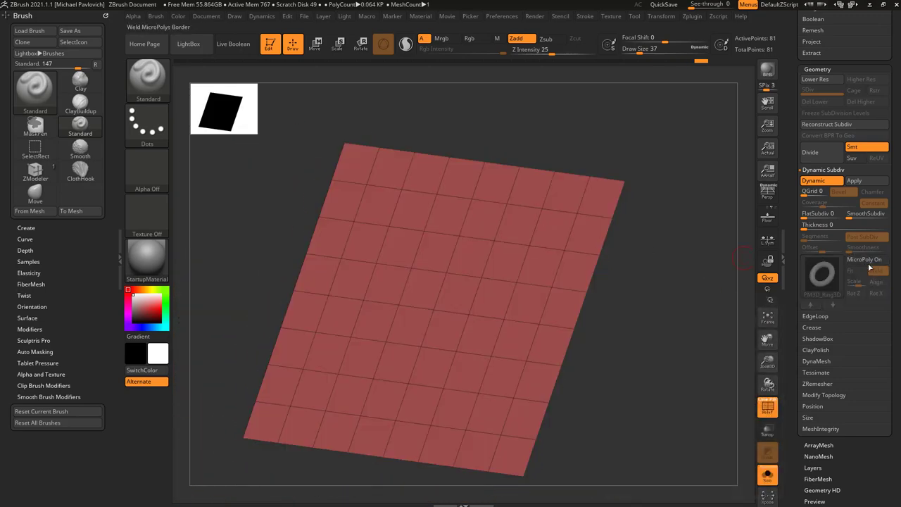
{"action": "left_click", "coordinate": [867, 260]}
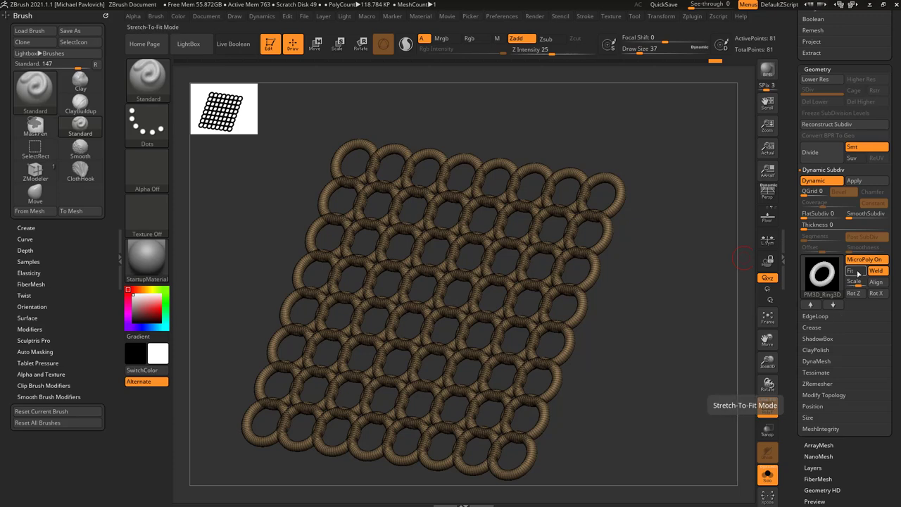
{"action": "left_click", "coordinate": [858, 273]}
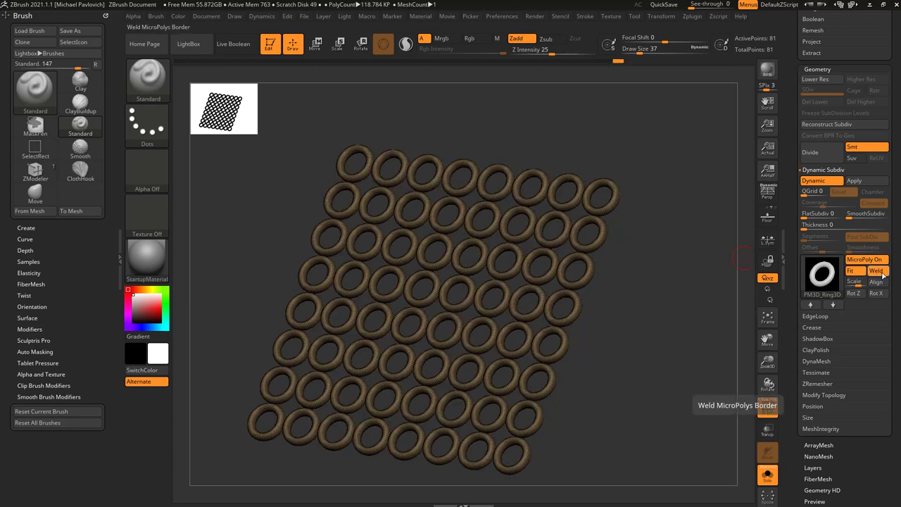
Assign the Chainmail02 MicroPoly preset to the plane and set its scale to 1
{"action": "left_click", "coordinate": [832, 279]}
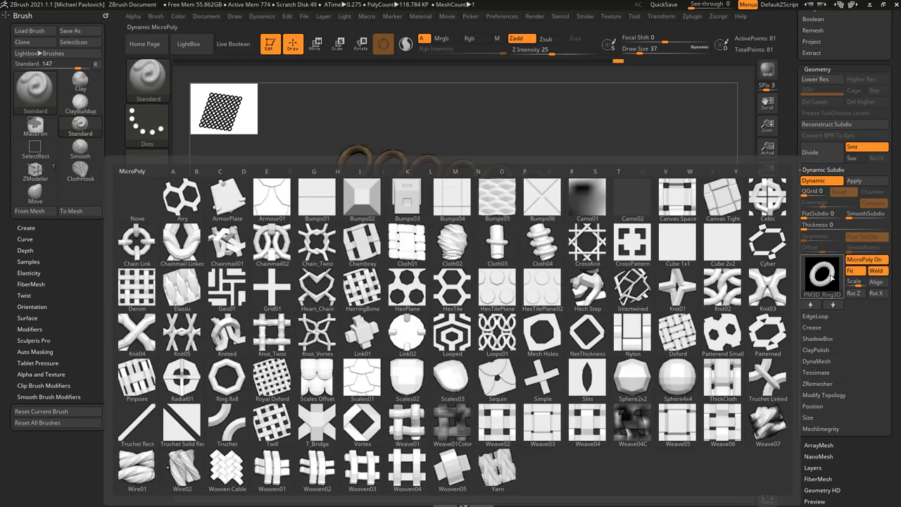
{"action": "left_click", "coordinate": [272, 243]}
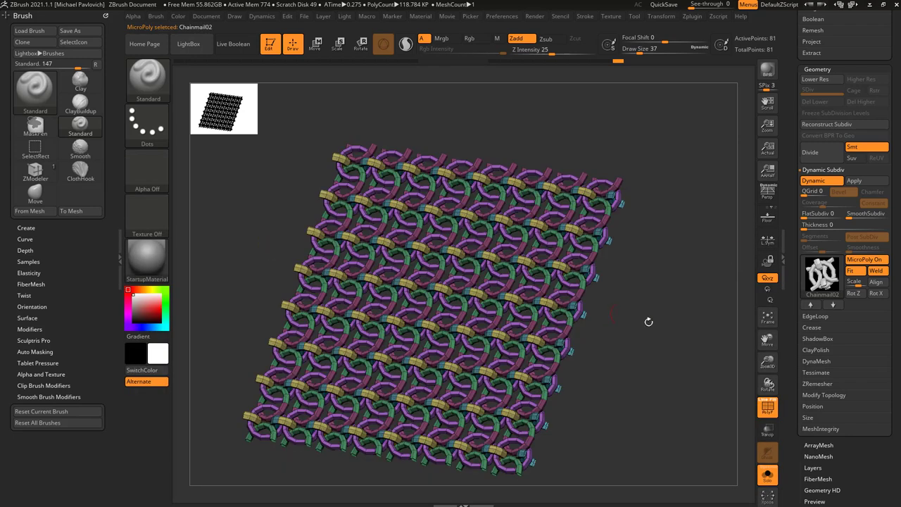
{"action": "left_click_drag", "start_coordinate": [649, 322], "coordinate": [772, 303]}
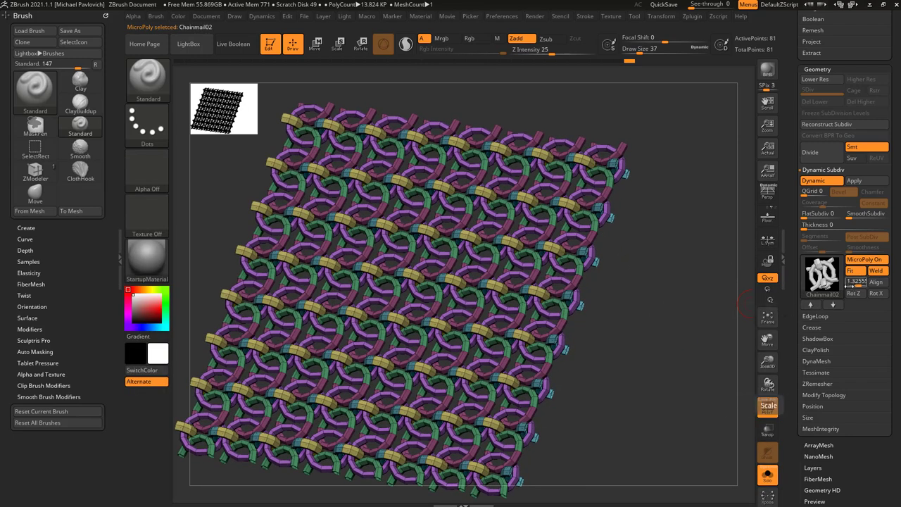
{"action": "type", "text": "1"}
{"action": "key", "text": "Return"}
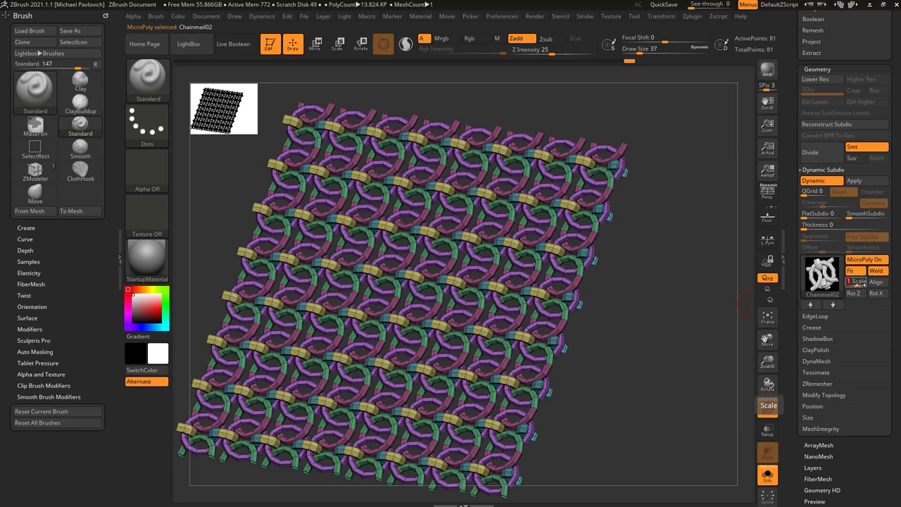
{"action": "left_click_drag", "start_coordinate": [670, 275], "coordinate": [682, 268]}
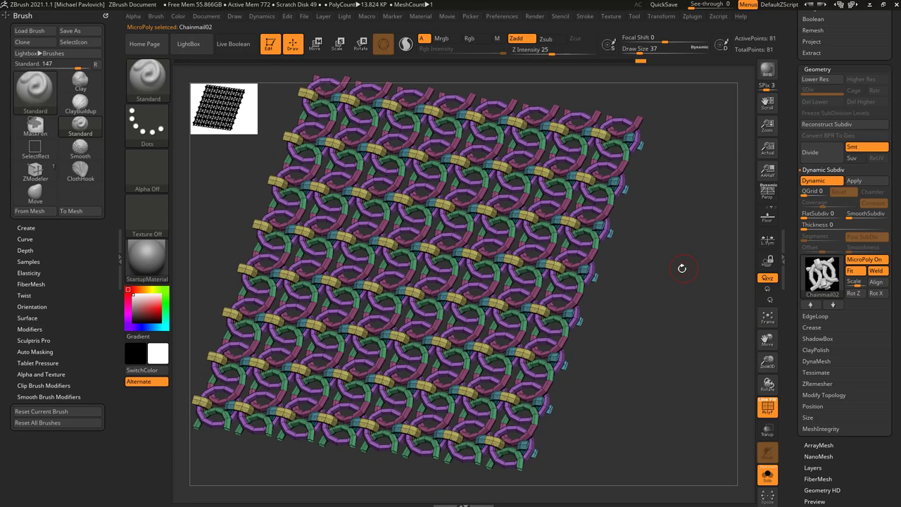
Apply the welded chainmail as real geometry, try smoothing across its middle, and undo the stroke
{"action": "left_click", "coordinate": [859, 182]}
{"action": "left_click_drag", "start_coordinate": [661, 299], "coordinate": [668, 301]}
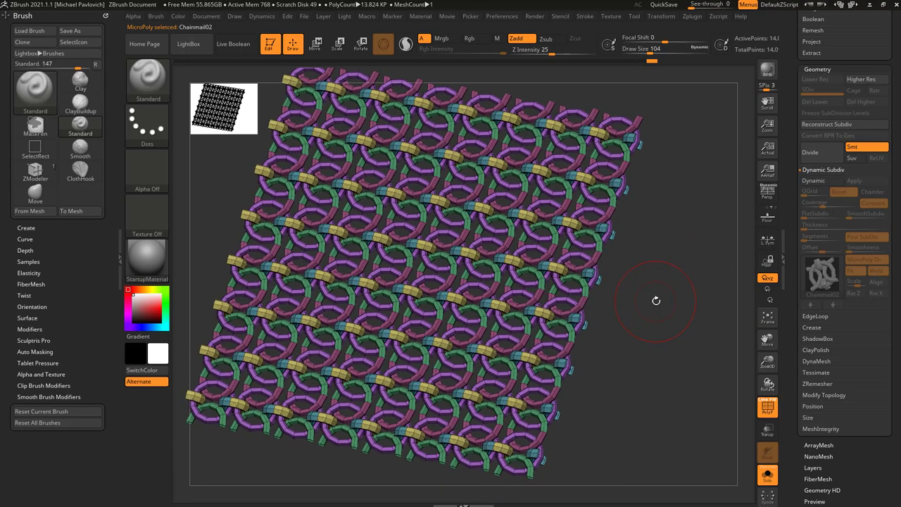
{"action": "mouse_move", "coordinate": [496, 278]}
{"action": "left_mouse_down", "text": "shift"}
{"action": "mouse_move", "coordinate": [454, 303]}
{"action": "mouse_move", "coordinate": [417, 299]}
{"action": "left_mouse_up", "text": "shift"}
{"action": "key", "text": "ctrl+z"}
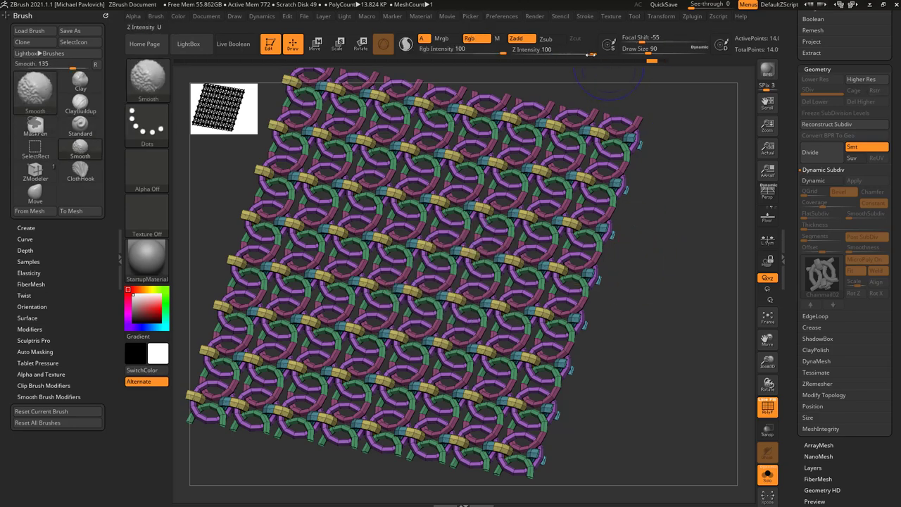
Lower the Smooth brush's Z Intensity, smooth a central patch of welded links, and undo the smoothing and the Apply
{"action": "left_click_drag", "start_coordinate": [591, 54], "coordinate": [539, 55], "text": "shift"}
{"action": "mouse_move", "coordinate": [443, 271]}
{"action": "left_mouse_down", "text": "shift"}
{"action": "mouse_move", "coordinate": [441, 290]}
{"action": "mouse_move", "coordinate": [456, 257]}
{"action": "mouse_move", "coordinate": [431, 276]}
{"action": "left_mouse_up", "text": "shift"}
{"action": "left_click_drag", "start_coordinate": [690, 284], "coordinate": [704, 324], "text": "alt"}
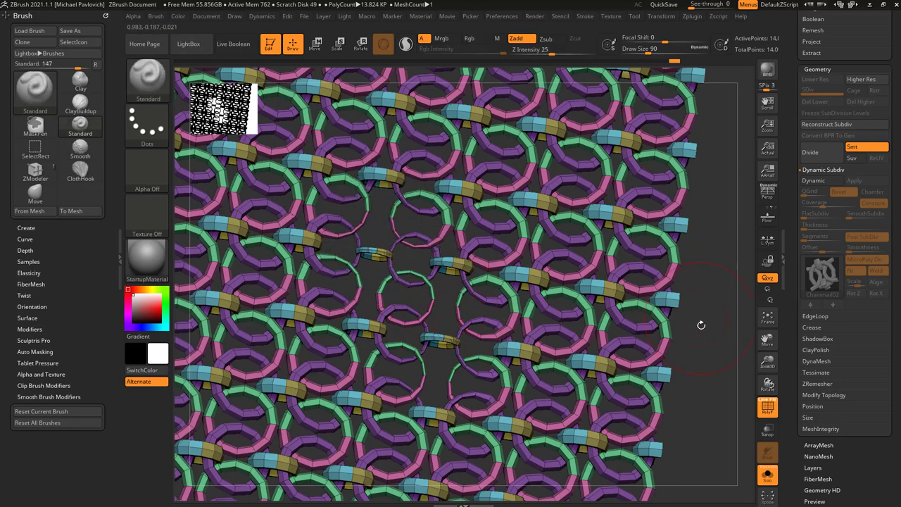
{"action": "left_click_drag", "start_coordinate": [698, 322], "coordinate": [671, 300]}
{"action": "key", "text": "ctrl+z"}
{"action": "key", "text": "ctrl+z"}
{"action": "key", "text": "ctrl+z"}
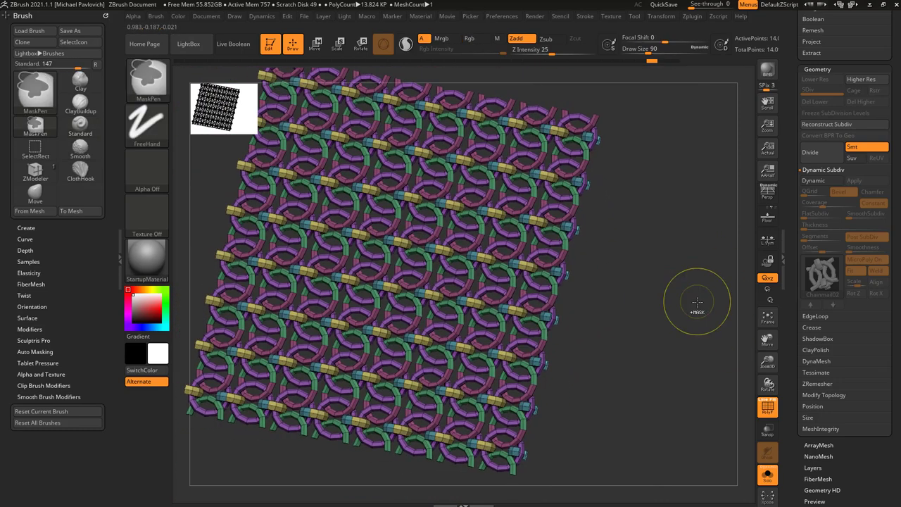
Turn off Weld and apply the chainmail as geometry, then test a smoothing stroke on the links and undo it
{"action": "left_click", "coordinate": [877, 271]}
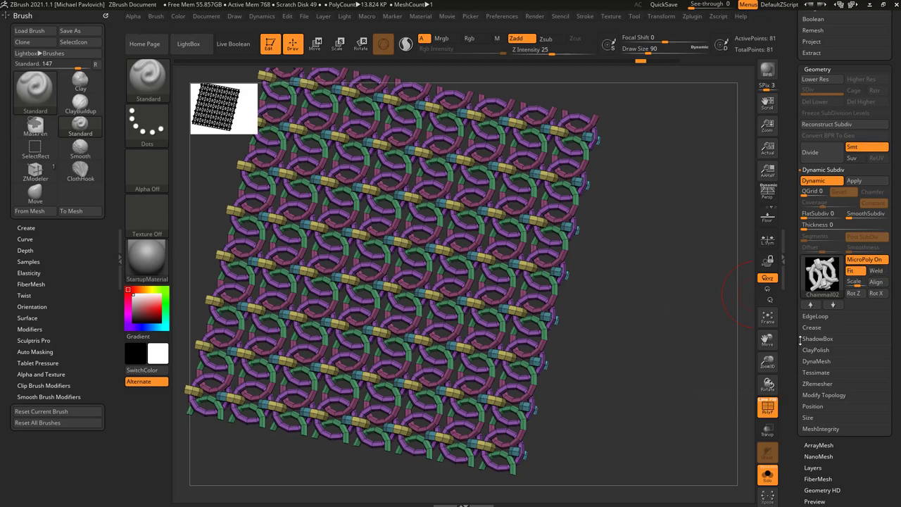
{"action": "left_click", "coordinate": [867, 185]}
{"action": "left_click_drag", "start_coordinate": [676, 300], "coordinate": [693, 316], "text": "alt"}
{"action": "mouse_move", "coordinate": [524, 275]}
{"action": "left_mouse_down", "text": "shift"}
{"action": "mouse_move", "coordinate": [528, 298]}
{"action": "mouse_move", "coordinate": [516, 294]}
{"action": "left_mouse_up", "text": "shift"}
{"action": "key", "text": "ctrl+z"}
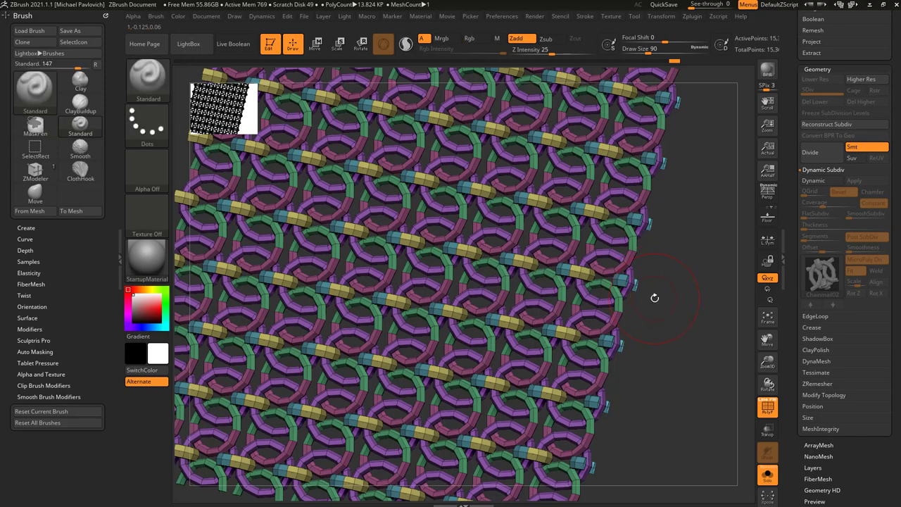
Expand the Smooth brush's modifiers and examine its minimum connected points setting
{"action": "key", "text": "shift"}
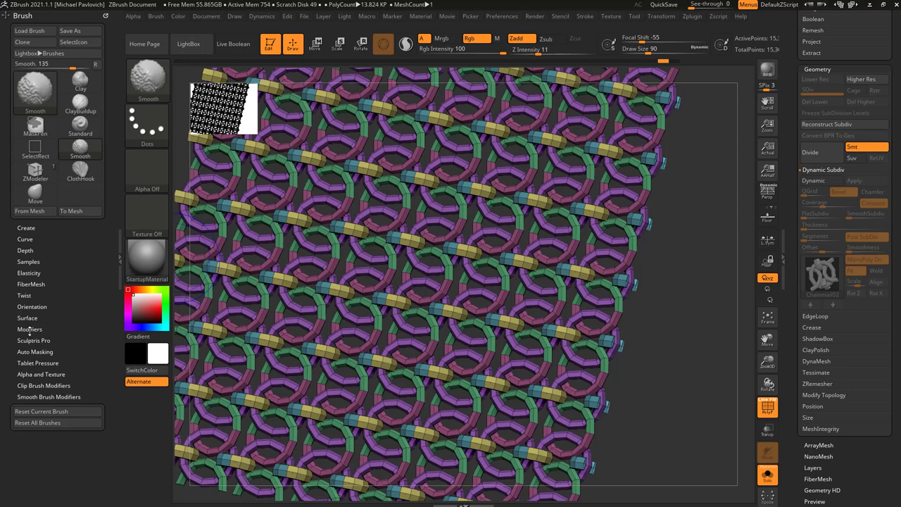
{"action": "left_click", "coordinate": [43, 397]}
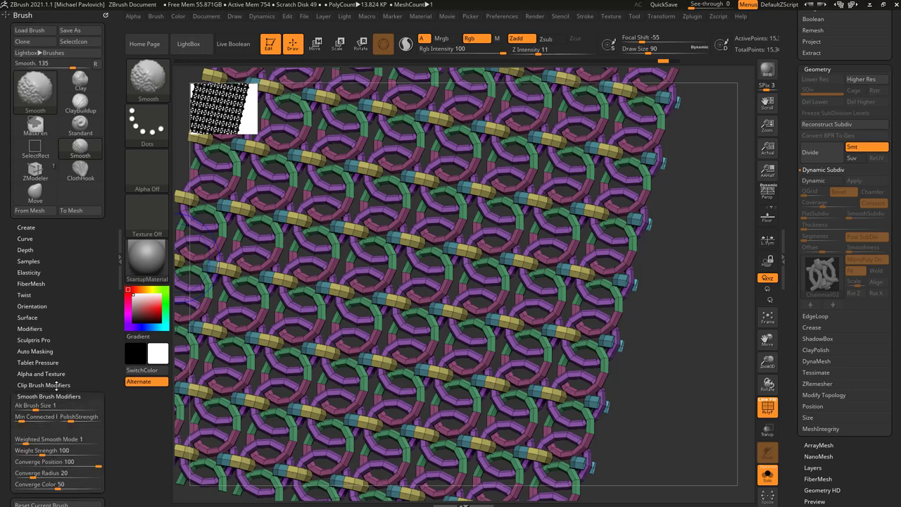
{"action": "left_click", "coordinate": [21, 419]}
{"action": "key", "text": "shift"}
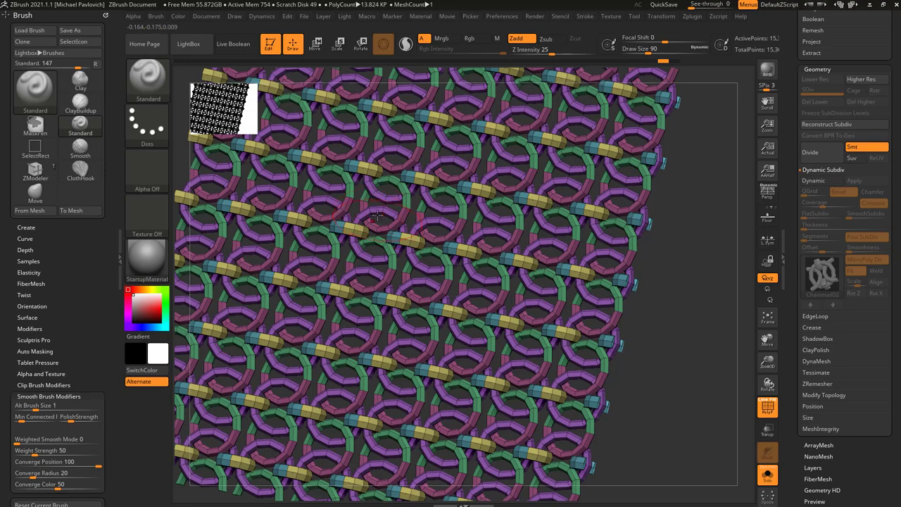
Assign SmoothCloth as the smoothing brush and check its minimum connected points setting
{"action": "key", "text": "b"}
{"action": "key", "text": "s"}
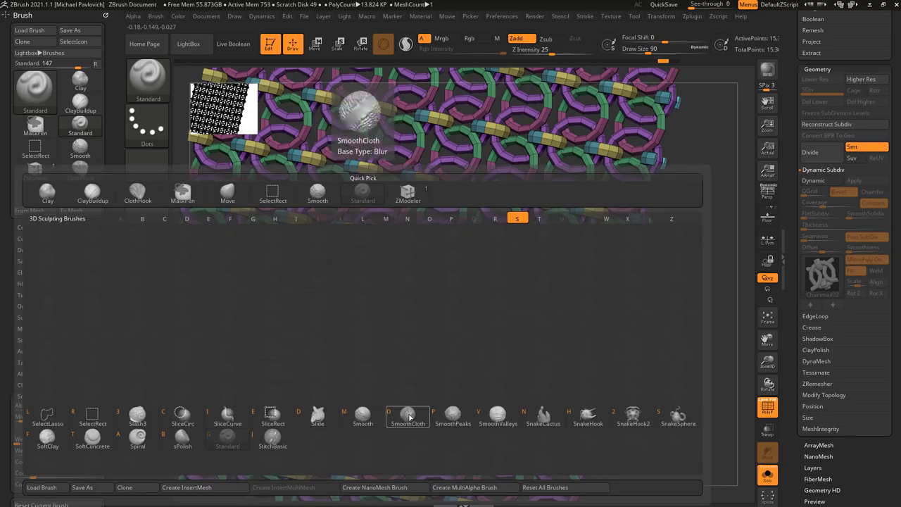
{"action": "left_click", "coordinate": [409, 417]}
{"action": "left_click", "coordinate": [446, 435]}
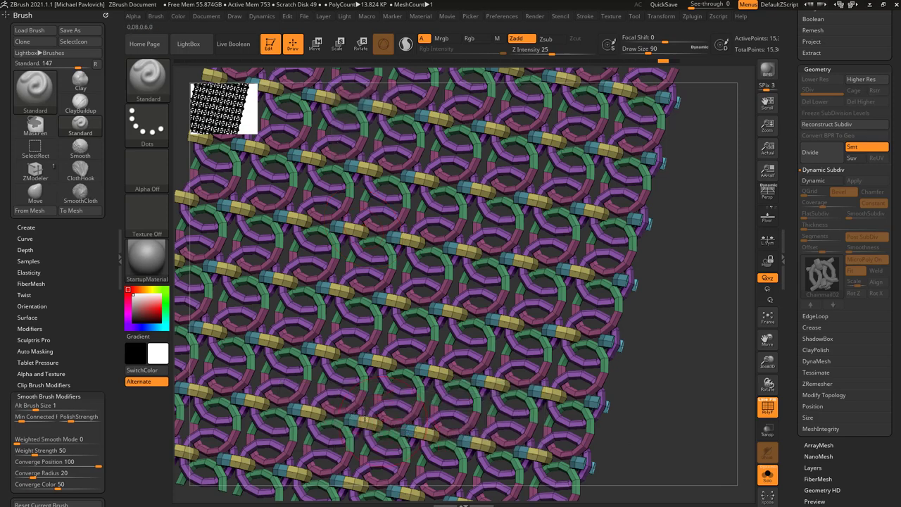
{"action": "left_click_drag", "start_coordinate": [84, 330], "coordinate": [82, 230]}
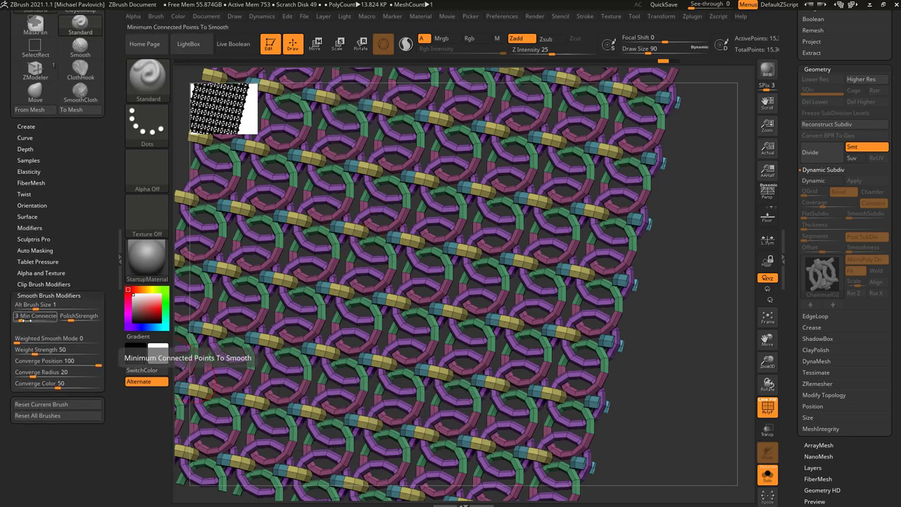
{"action": "key", "text": "shift"}
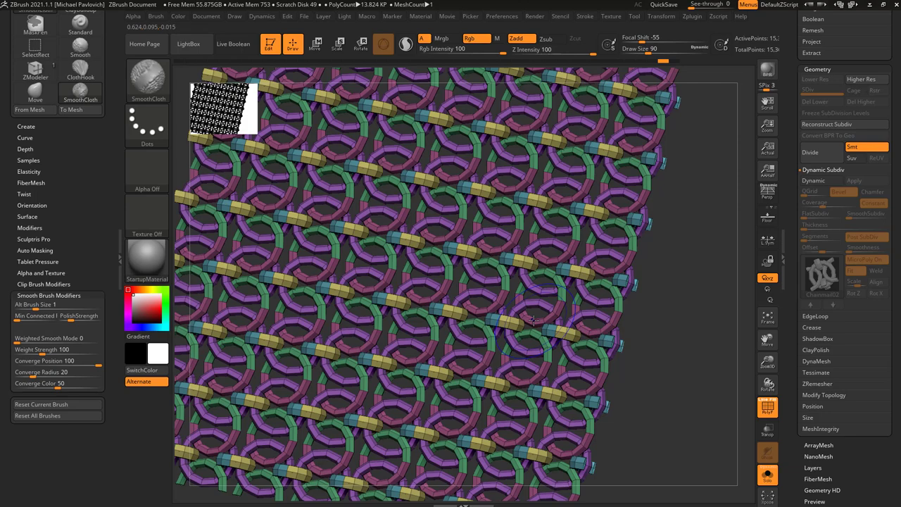
Test smoothing strokes with SmoothCloth on the unwelded chainmail links, undoing strokes between tries
{"action": "mouse_move", "coordinate": [491, 319]}
{"action": "left_mouse_down", "text": "shift"}
{"action": "mouse_move", "coordinate": [517, 325]}
{"action": "mouse_move", "coordinate": [508, 322]}
{"action": "left_mouse_up", "text": "shift"}
{"action": "mouse_move", "coordinate": [697, 313]}
{"action": "left_mouse_down", "text": "alt"}
{"action": "mouse_move", "coordinate": [649, 310]}
{"action": "mouse_move", "coordinate": [669, 327]}
{"action": "left_mouse_up", "text": "alt"}
{"action": "key", "text": "ctrl+z"}
{"action": "left_click_drag", "start_coordinate": [496, 278], "coordinate": [505, 273], "text": "shift"}
{"action": "key", "text": "ctrl+z"}
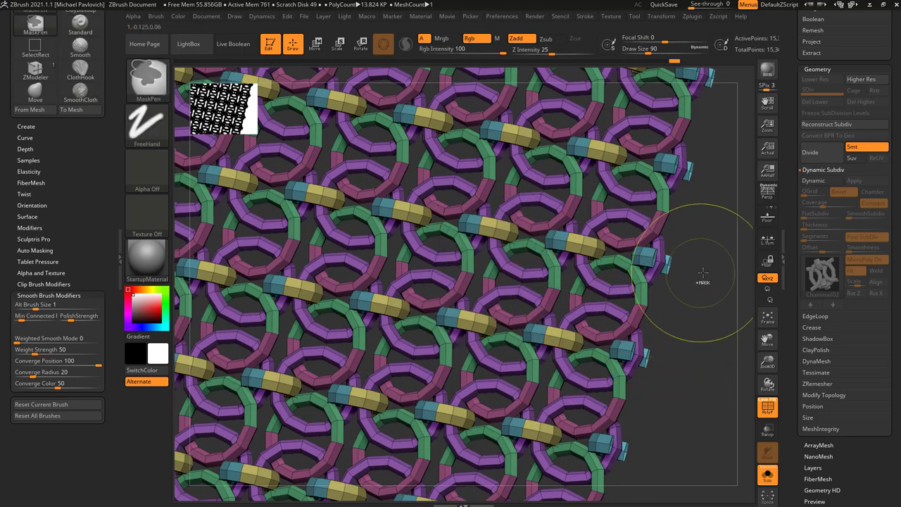
{"action": "left_click_drag", "start_coordinate": [702, 275], "coordinate": [718, 276]}
{"action": "left_click_drag", "start_coordinate": [487, 278], "coordinate": [496, 279], "text": "shift"}
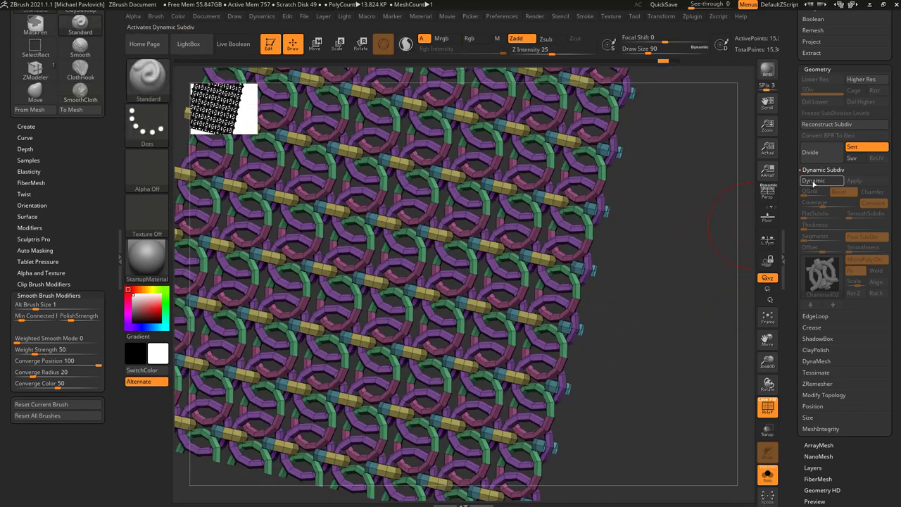
Preview Dynamic Subdiv at SmoothSubdiv 2 on the smoothed unwelded chainmail, and undo the recent changes
{"action": "left_click", "coordinate": [814, 181]}
{"action": "left_click", "coordinate": [864, 259]}
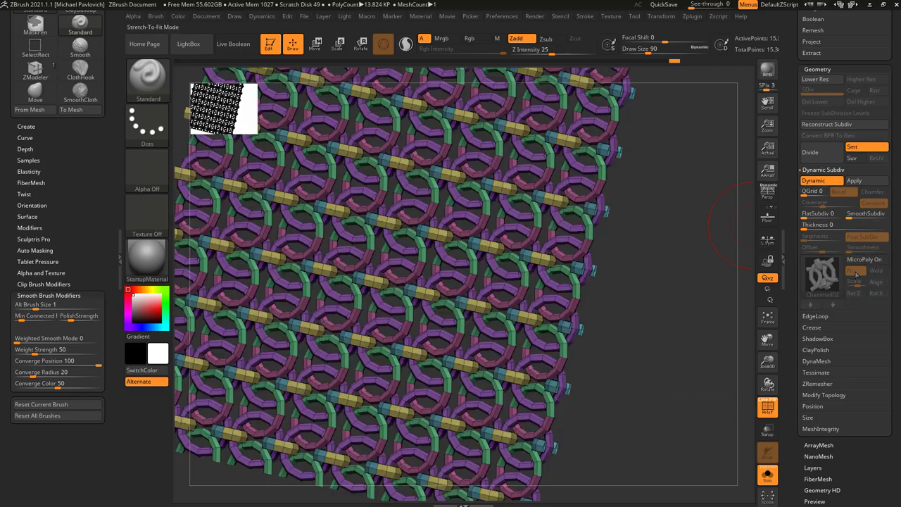
{"action": "left_click", "coordinate": [857, 215]}
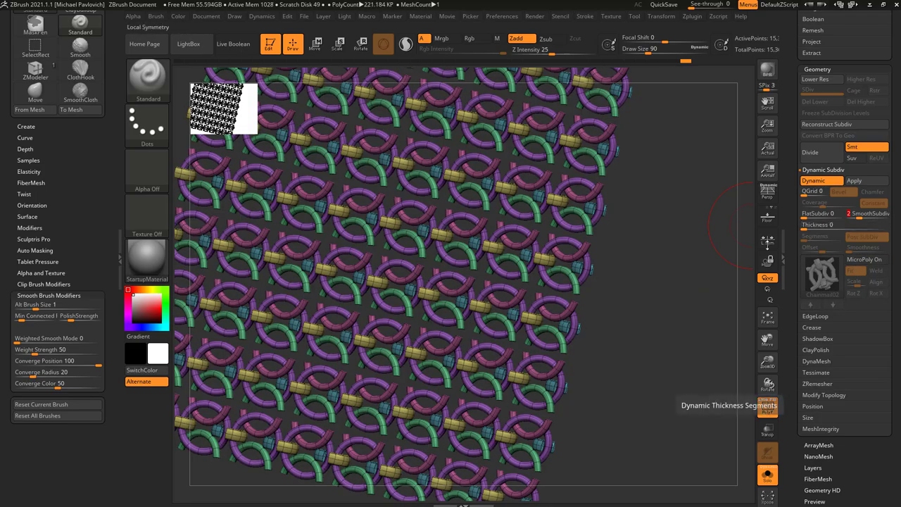
{"action": "left_click_drag", "start_coordinate": [689, 295], "coordinate": [687, 297]}
{"action": "key", "text": "ctrl+z"}
{"action": "key", "text": "ctrl+z"}
{"action": "key", "text": "ctrl+z"}
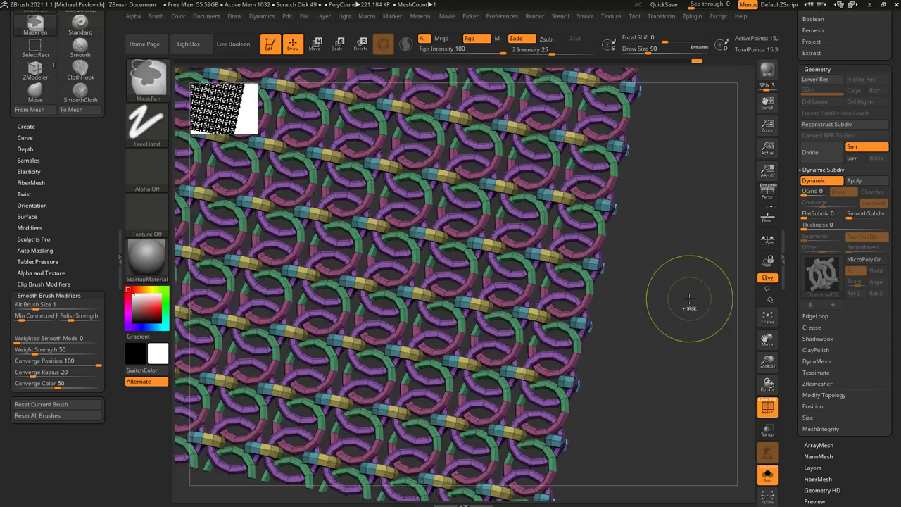
Turn on Weld, apply the chainmail as geometry, and preview it with Dynamic Subdiv and raised SmoothSubdiv levels
{"action": "key", "text": "shift+d"}
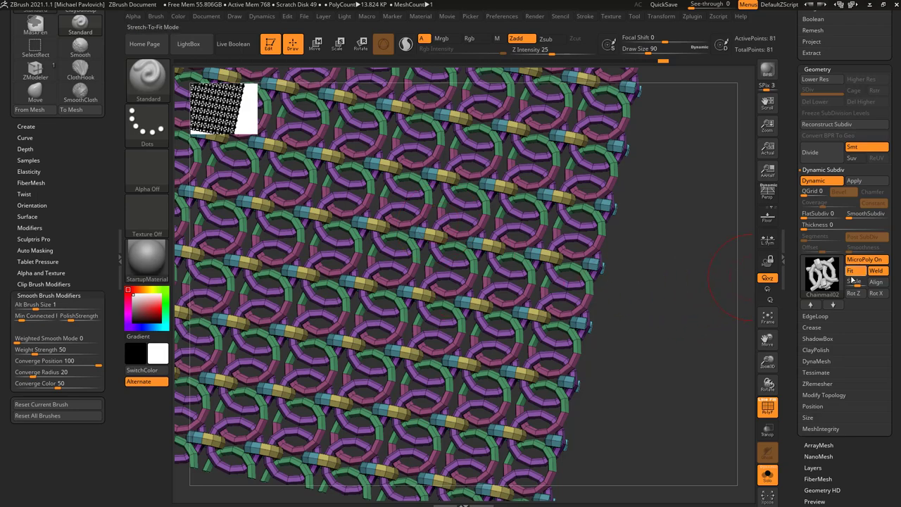
{"action": "key", "text": "shift+d"}
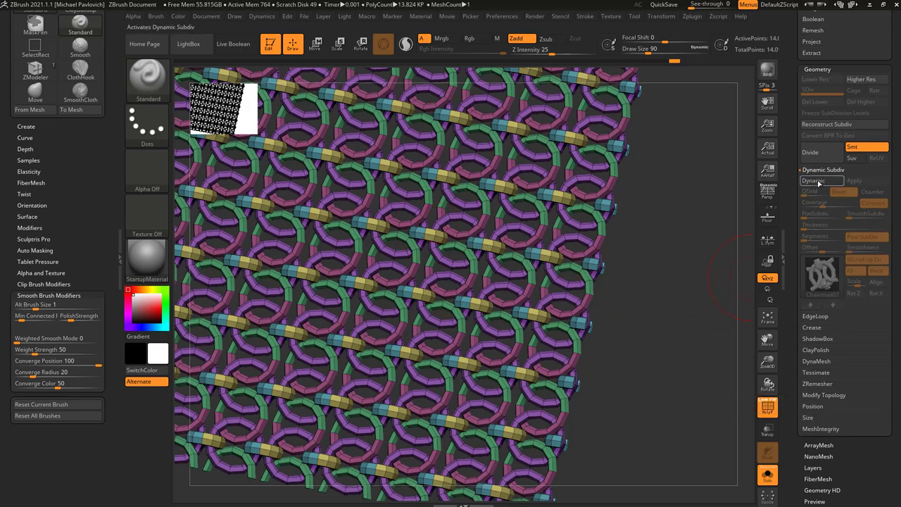
{"action": "left_click", "coordinate": [817, 181]}
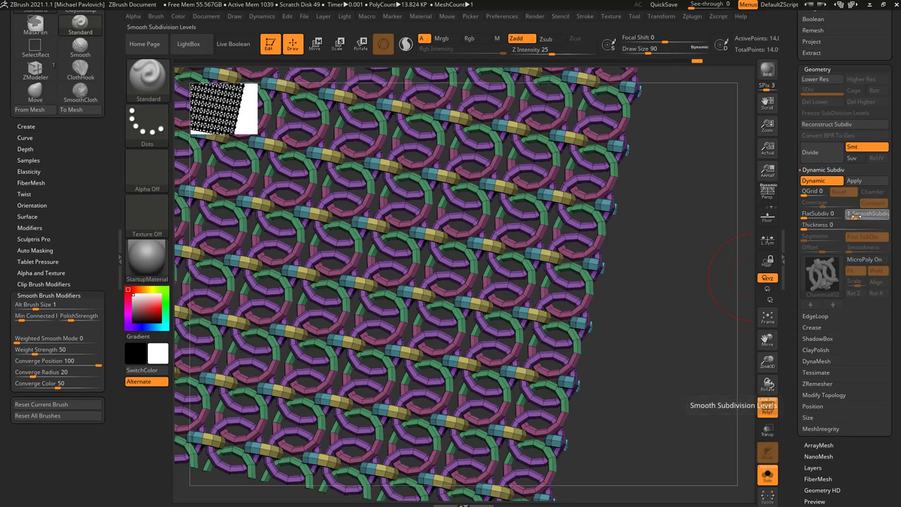
{"action": "left_click", "coordinate": [859, 217]}
{"action": "left_click_drag", "start_coordinate": [707, 278], "coordinate": [704, 247]}
Switch to the Weave01Color tool and examine its woven mesh from the front and at an angle
{"action": "left_click_drag", "start_coordinate": [787, 238], "coordinate": [796, 395]}
{"action": "left_click", "coordinate": [871, 250]}
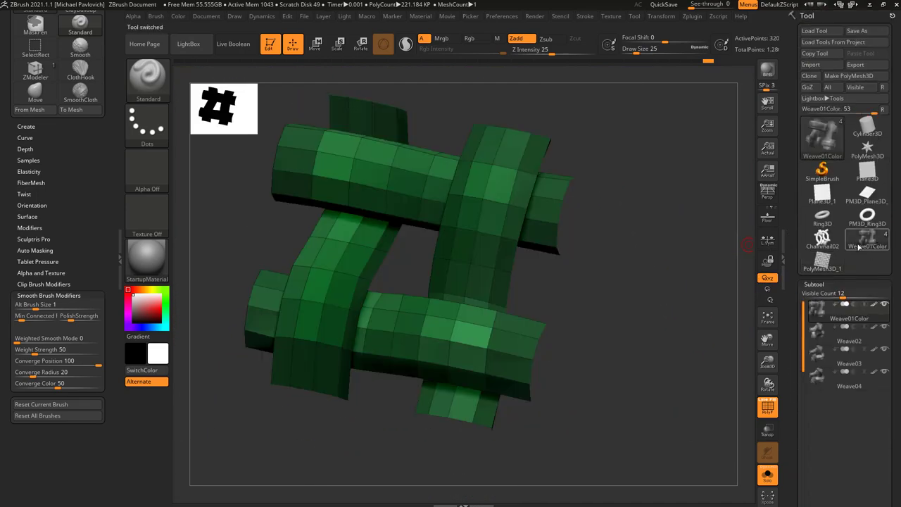
{"action": "left_click_drag", "start_coordinate": [707, 299], "coordinate": [688, 285], "text": "shift"}
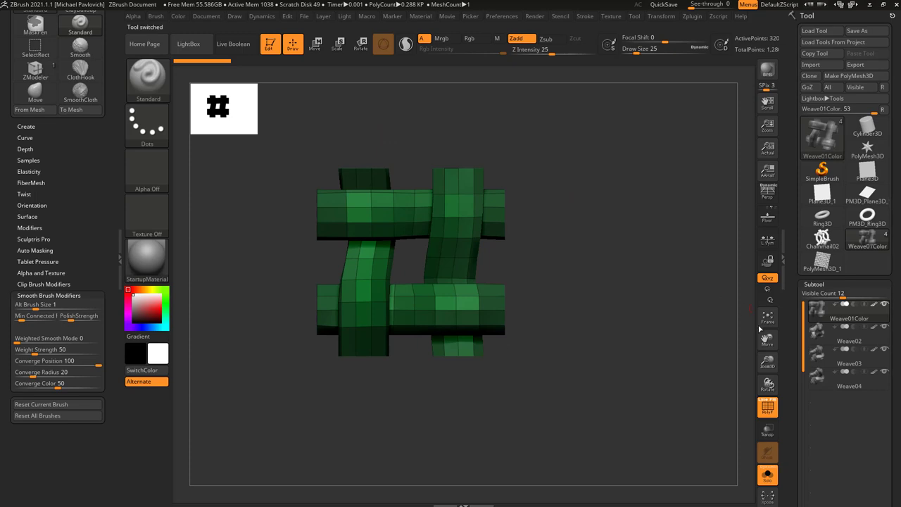
{"action": "left_click_drag", "start_coordinate": [759, 329], "coordinate": [678, 301]}
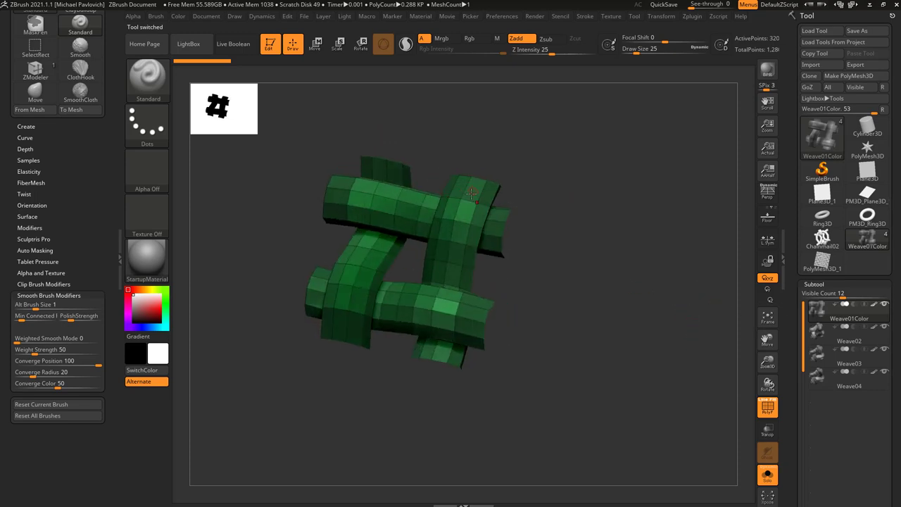
{"action": "key", "text": "s"}
{"action": "left_click_drag", "start_coordinate": [548, 321], "coordinate": [554, 319]}
Switch back to the PolyMesh3D_1 chainmail mesh and examine the whole sheet
{"action": "left_click", "coordinate": [823, 263]}
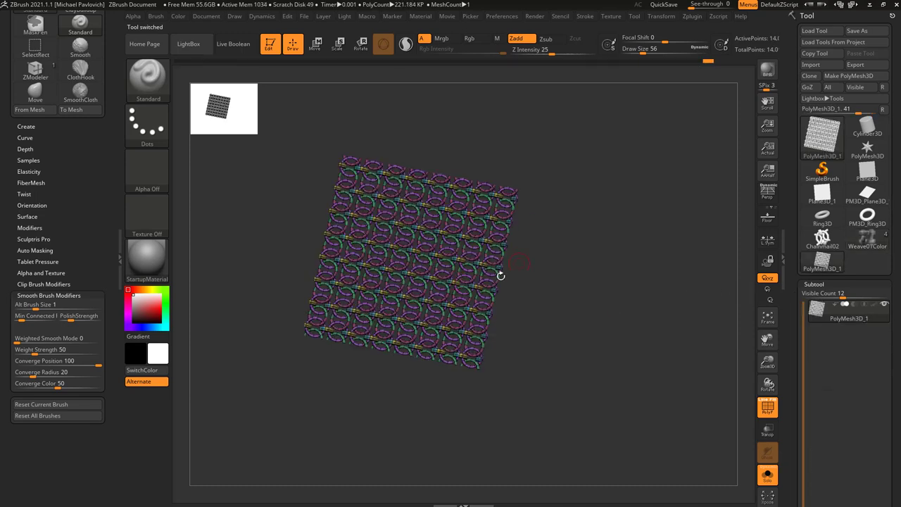
{"action": "left_click_drag", "start_coordinate": [559, 269], "coordinate": [588, 296], "text": "alt"}
{"action": "key", "text": "s"}
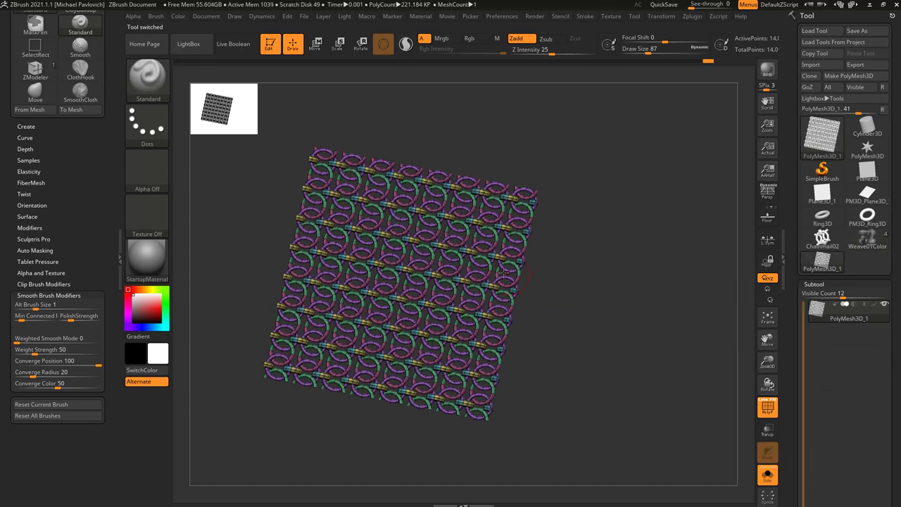
{"action": "key", "text": "s"}
{"action": "left_click", "coordinate": [402, 217]}
{"action": "left_click_drag", "start_coordinate": [618, 282], "coordinate": [544, 259], "text": "alt"}
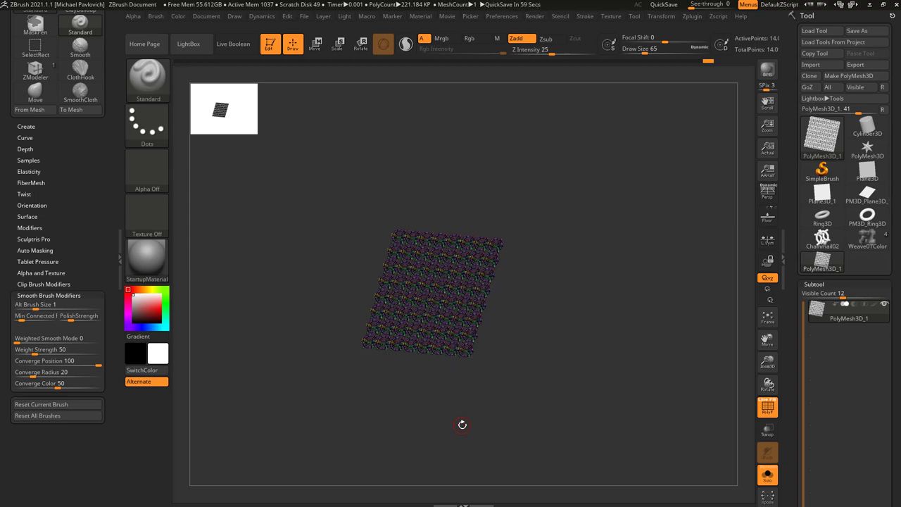
Switch to the Weave01Color tool, leave Edit mode and clear the canvas
{"action": "left_click", "coordinate": [859, 238]}
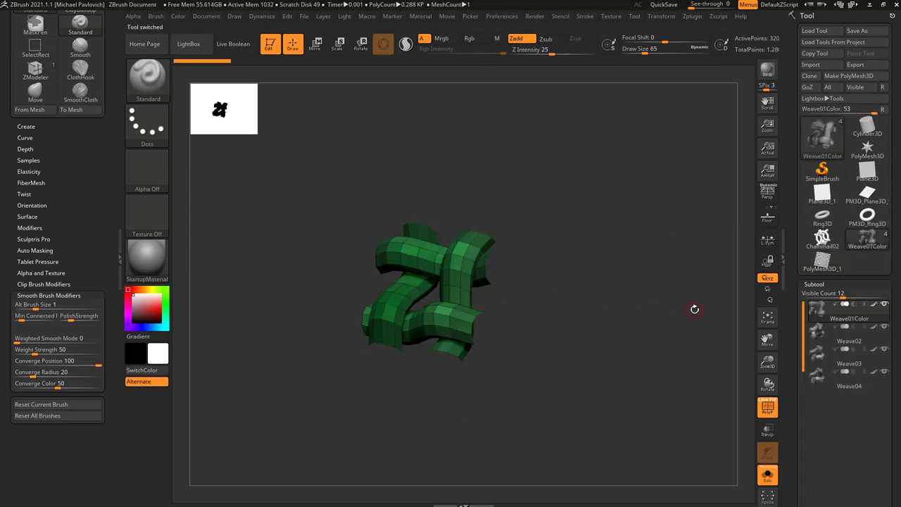
{"action": "left_click", "coordinate": [270, 43]}
{"action": "key", "text": "ctrl+n"}
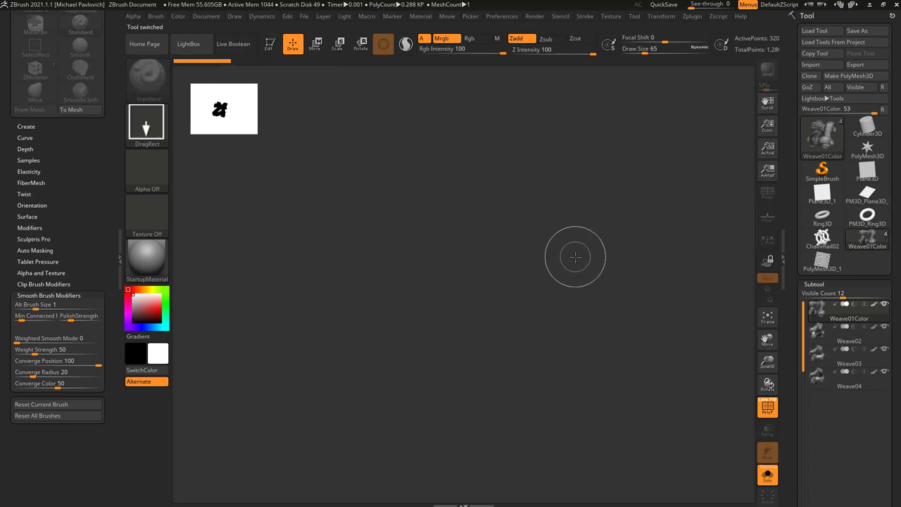
Draw a PolyMesh3D star on the canvas, enter Edit mode and initialize it as a QCube with resolution 2 on each axis
{"action": "left_click", "coordinate": [863, 151]}
{"action": "left_click_drag", "start_coordinate": [402, 281], "coordinate": [443, 387]}
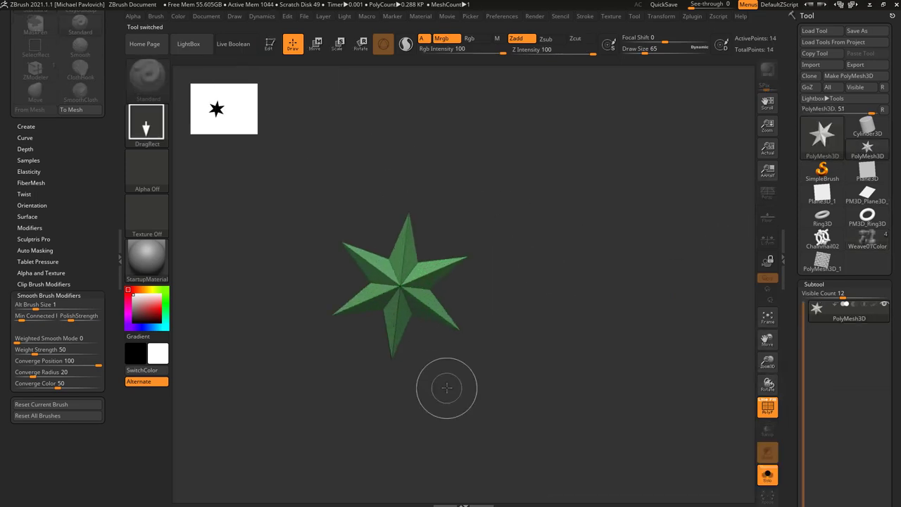
{"action": "left_click", "coordinate": [270, 44]}
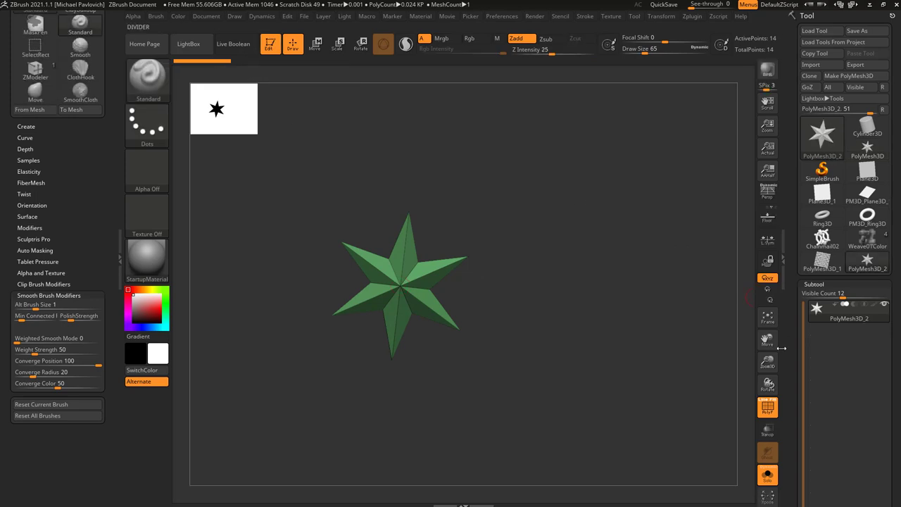
{"action": "scroll", "coordinate": [787, 242], "scroll_direction": "down", "scroll_amount": 5}
{"action": "scroll", "coordinate": [787, 242], "scroll_direction": "down", "scroll_amount": 5}
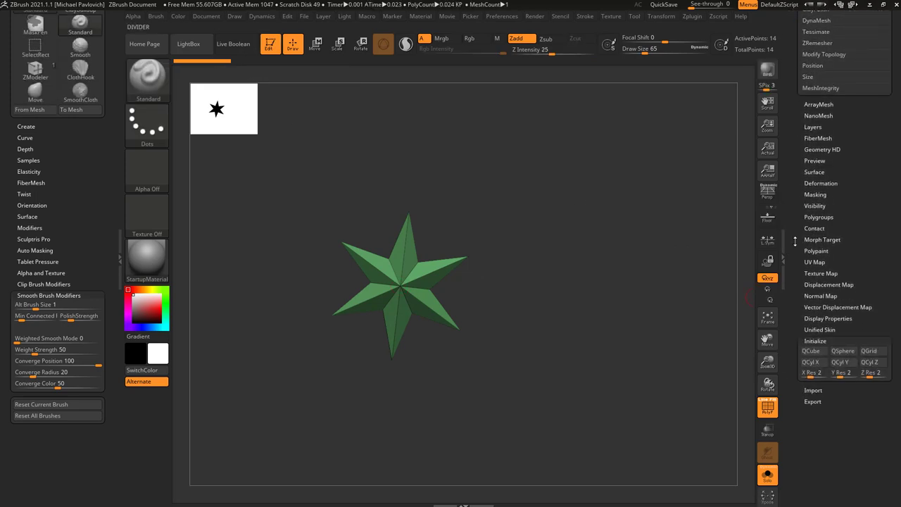
{"action": "left_click", "coordinate": [812, 351]}
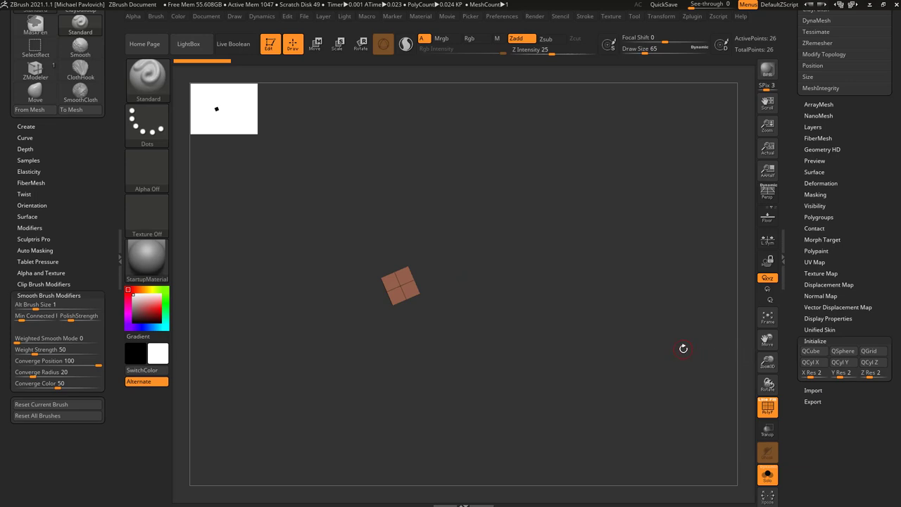
Scale the cube with the gizmo, narrowing it along Z and stretching it along Y into a tall box
{"action": "key", "text": "f"}
{"action": "key", "text": "w"}
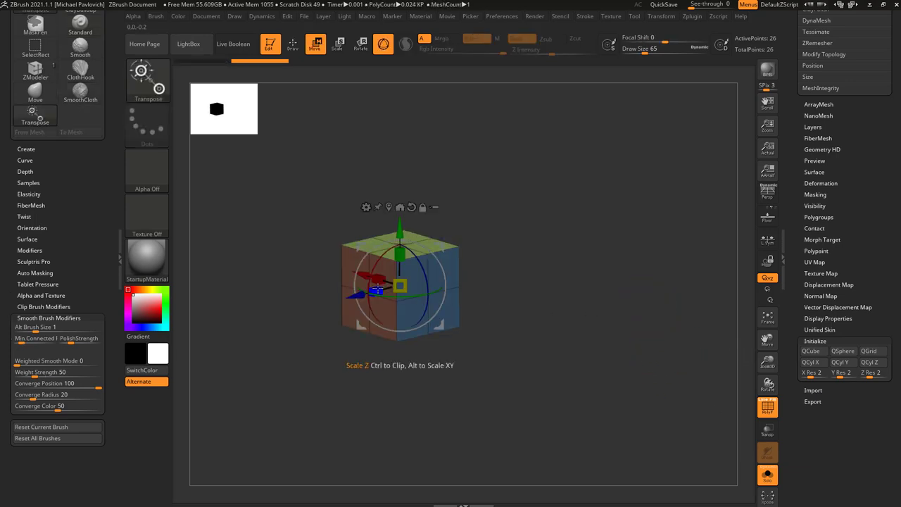
{"action": "left_click_drag", "start_coordinate": [378, 290], "coordinate": [410, 279]}
{"action": "left_click_drag", "start_coordinate": [400, 255], "coordinate": [400, 205]}
{"action": "key", "text": "q"}
{"action": "key", "text": "f"}
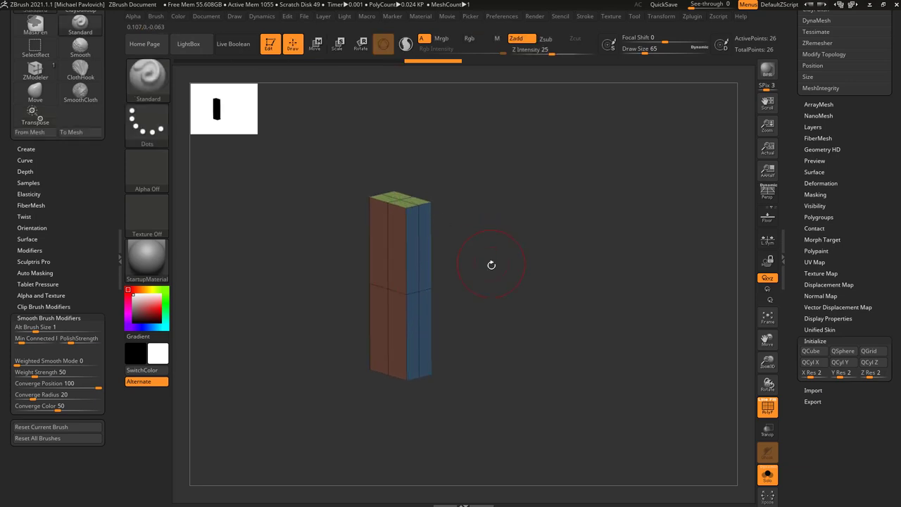
Select the ZModeler brush and set its edge action to Insert with Single EdgeLoop as the target
{"action": "left_click_drag", "start_coordinate": [491, 265], "coordinate": [487, 262]}
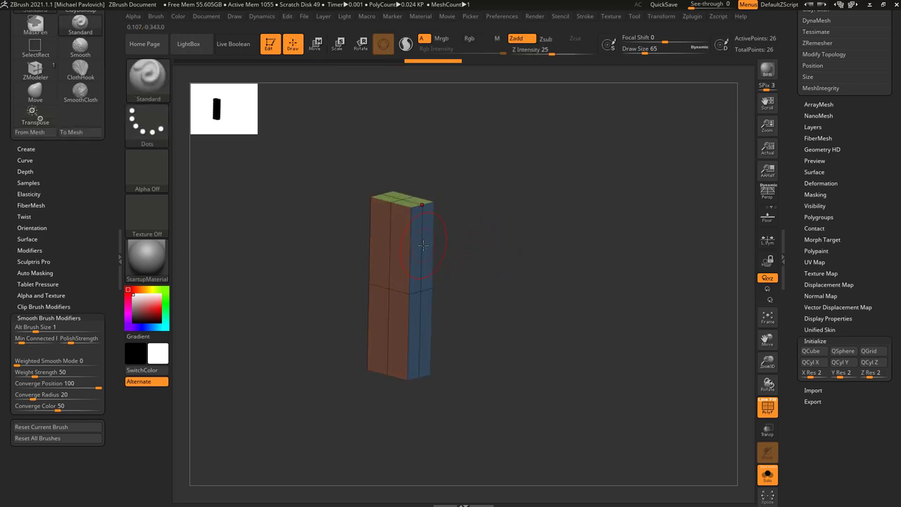
{"action": "key", "text": "b"}
{"action": "key", "text": "z"}
{"action": "key", "text": "m"}
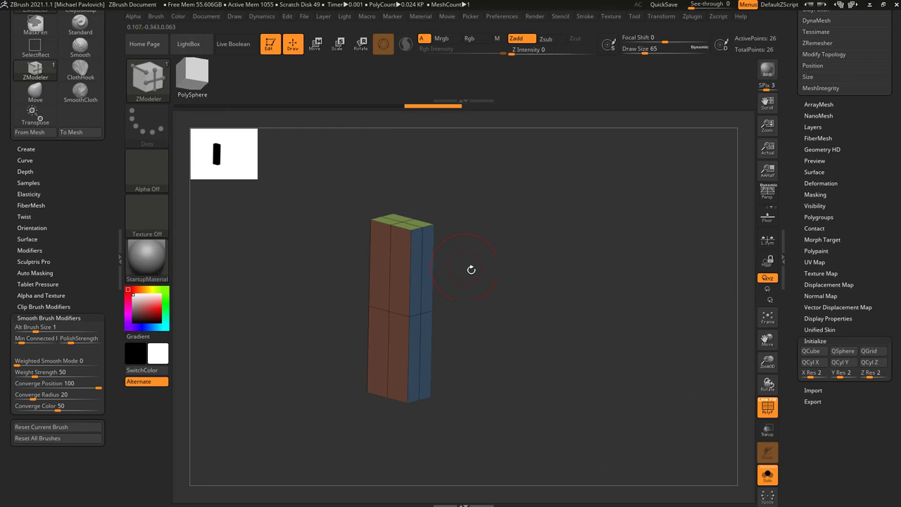
{"action": "key", "text": "space"}
{"action": "left_click", "coordinate": [405, 229]}
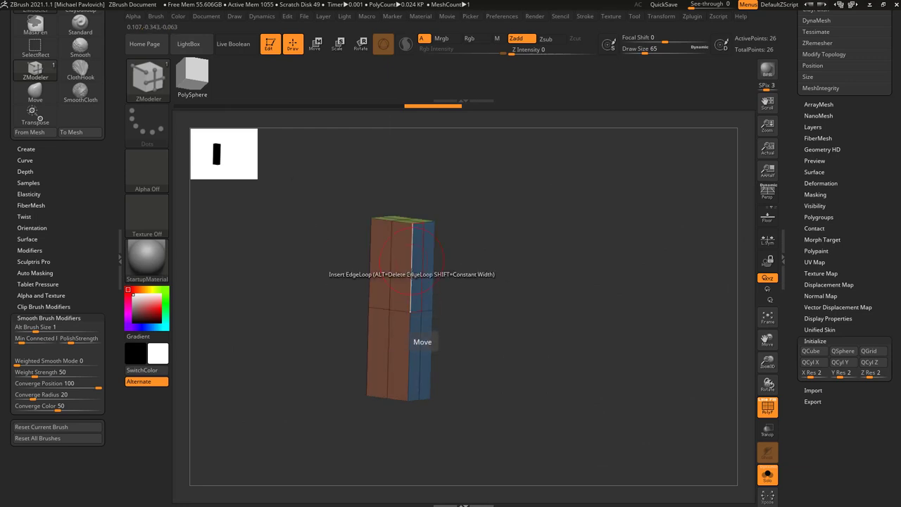
{"action": "key", "text": "space"}
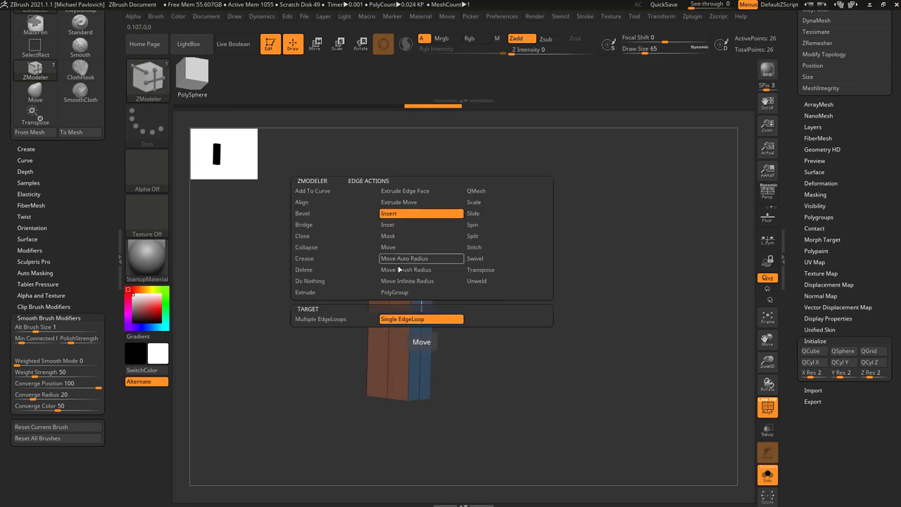
{"action": "left_click", "coordinate": [405, 319]}
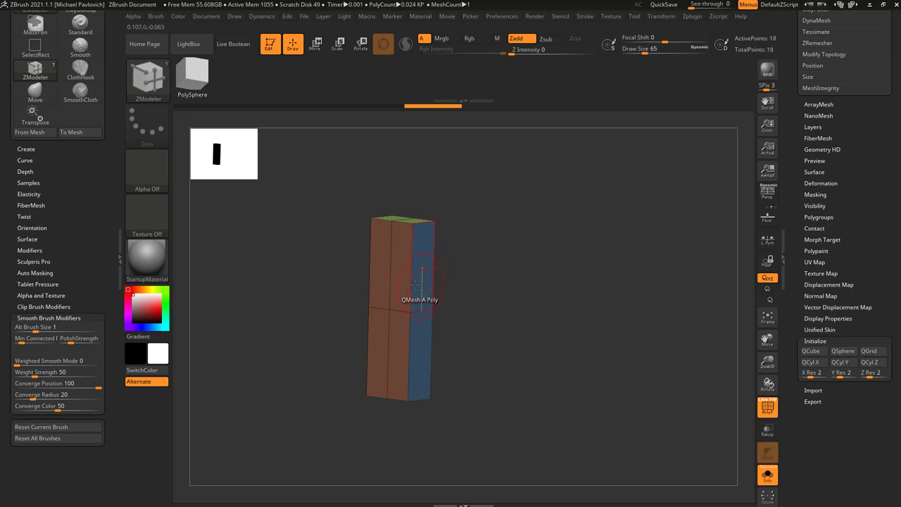
Delete the box's remaining middle edge loops so that each side is a single polygon
{"action": "left_click", "coordinate": [392, 273], "text": "alt"}
{"action": "left_click_drag", "start_coordinate": [481, 267], "coordinate": [466, 288]}
{"action": "left_click", "coordinate": [380, 328], "text": "alt"}
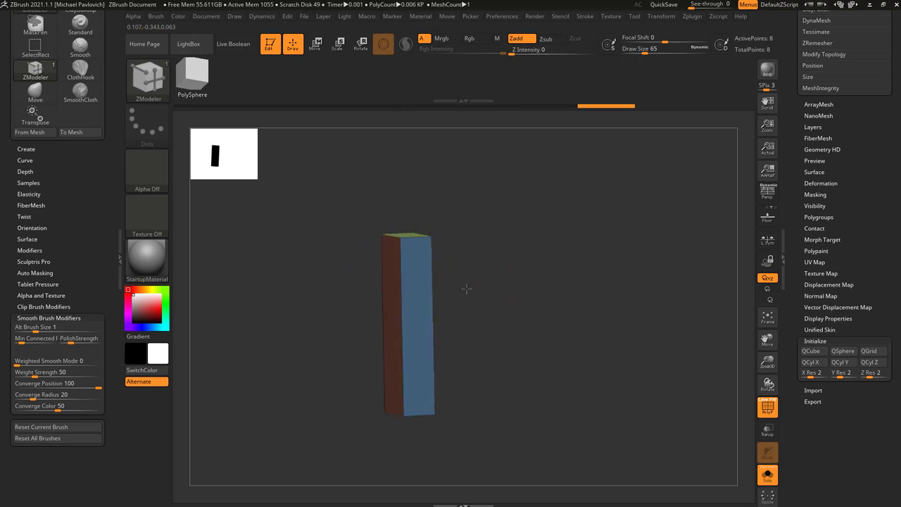
Scale the tall box down along Z with the gizmo to make it thinner
{"action": "key", "text": "w"}
{"action": "left_click_drag", "start_coordinate": [380, 325], "coordinate": [425, 321]}
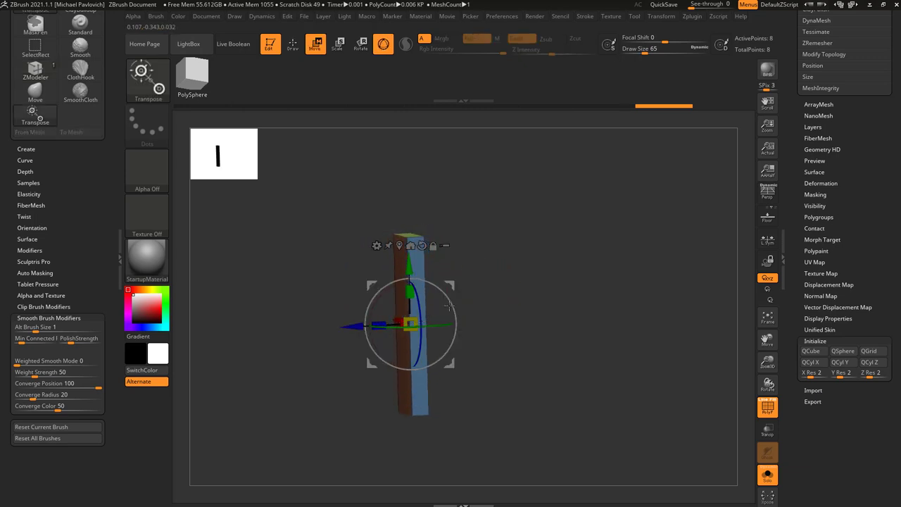
{"action": "key", "text": "q"}
Set the ZModeler edge target to Multiple EdgeLoops and insert four loops, dividing the box's height into five equal sections
{"action": "mouse_move", "coordinate": [502, 295]}
{"action": "left_mouse_down"}
{"action": "mouse_move", "coordinate": [480, 297]}
{"action": "mouse_move", "coordinate": [476, 284]}
{"action": "left_mouse_up"}
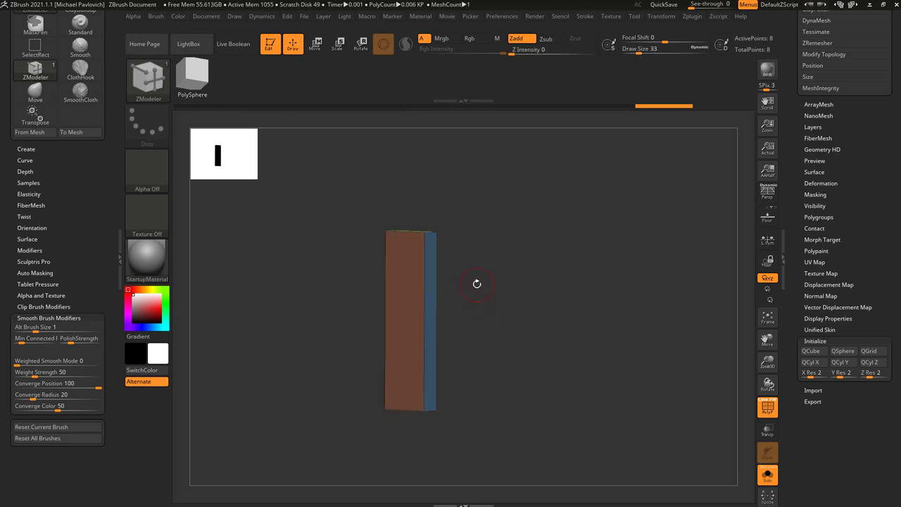
{"action": "key", "text": "space"}
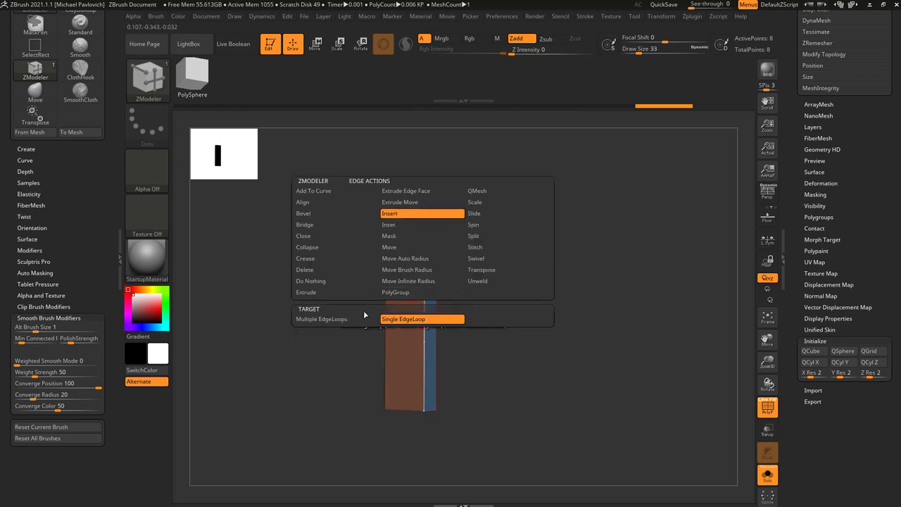
{"action": "left_click", "coordinate": [359, 318]}
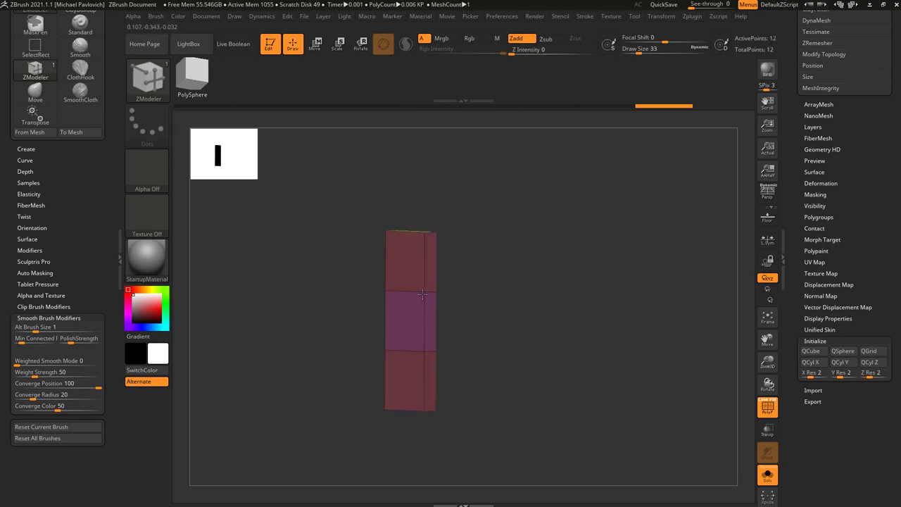
{"action": "left_click", "coordinate": [421, 289]}
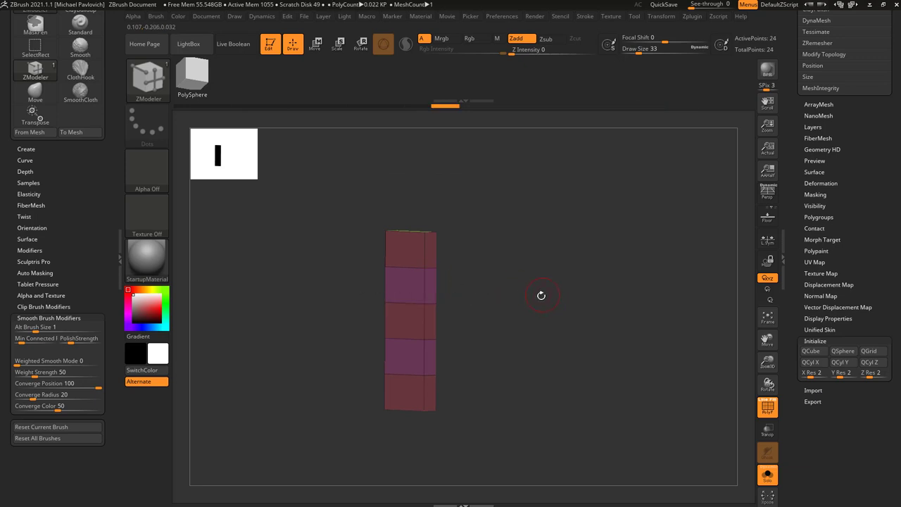
{"action": "left_click_drag", "start_coordinate": [541, 295], "coordinate": [501, 275]}
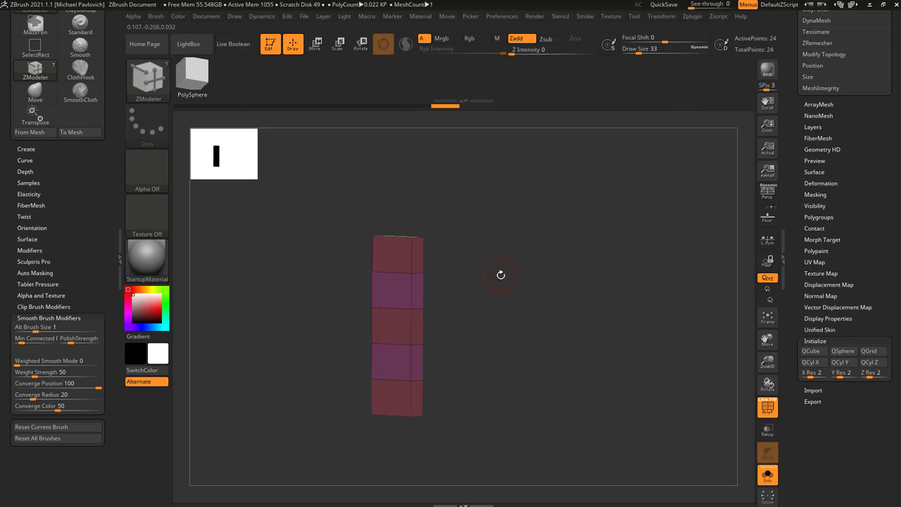
Switch the material to SkinShade4 and face the sectioned strip from the front
{"action": "left_click", "coordinate": [160, 276]}
{"action": "left_click", "coordinate": [745, 419]}
{"action": "mouse_move", "coordinate": [646, 348]}
{"action": "left_mouse_down"}
{"action": "mouse_move", "coordinate": [600, 348]}
{"action": "mouse_move", "coordinate": [605, 358]}
{"action": "mouse_move", "coordinate": [646, 338]}
{"action": "left_mouse_up"}
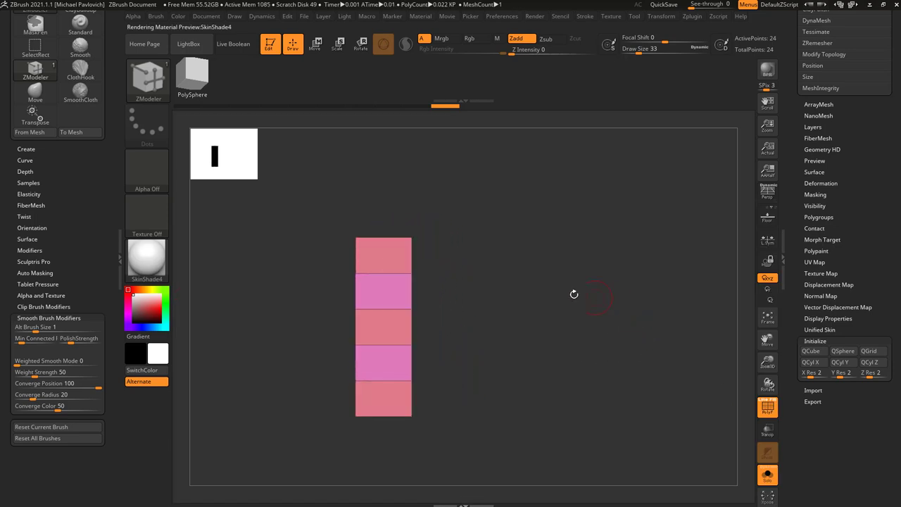
Duplicate the strip sideways along X within the same mesh to form a parallel pair, and clear the mask
{"action": "key", "text": "ctrl"}
{"action": "left_click_drag", "start_coordinate": [471, 294], "coordinate": [442, 306], "text": "alt"}
{"action": "left_click_drag", "start_coordinate": [803, 250], "coordinate": [802, 394]}
{"action": "key", "text": "w"}
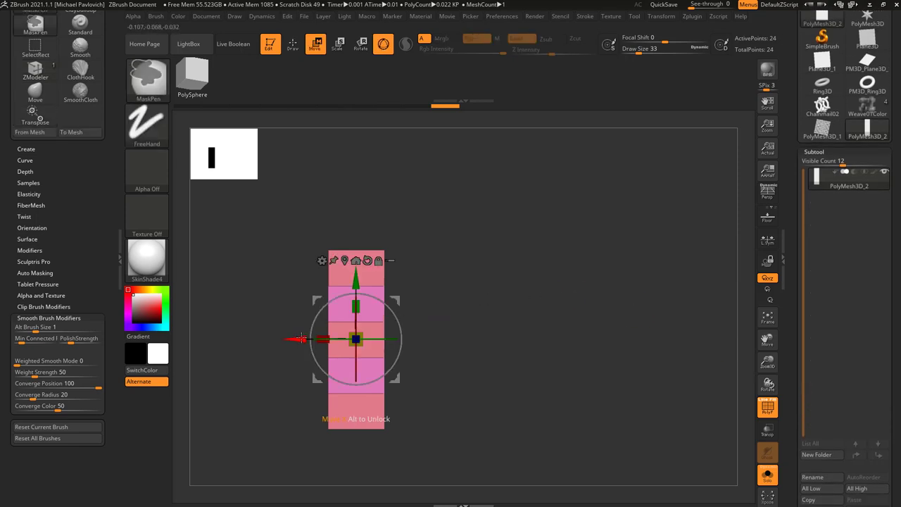
{"action": "left_click_drag", "start_coordinate": [304, 340], "coordinate": [419, 340], "text": "ctrl"}
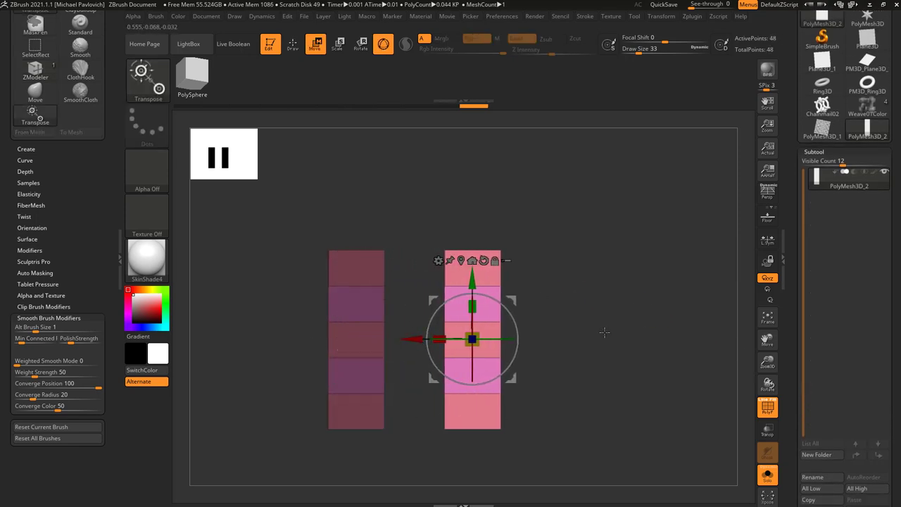
{"action": "left_click_drag", "start_coordinate": [601, 277], "coordinate": [633, 319], "text": "ctrl"}
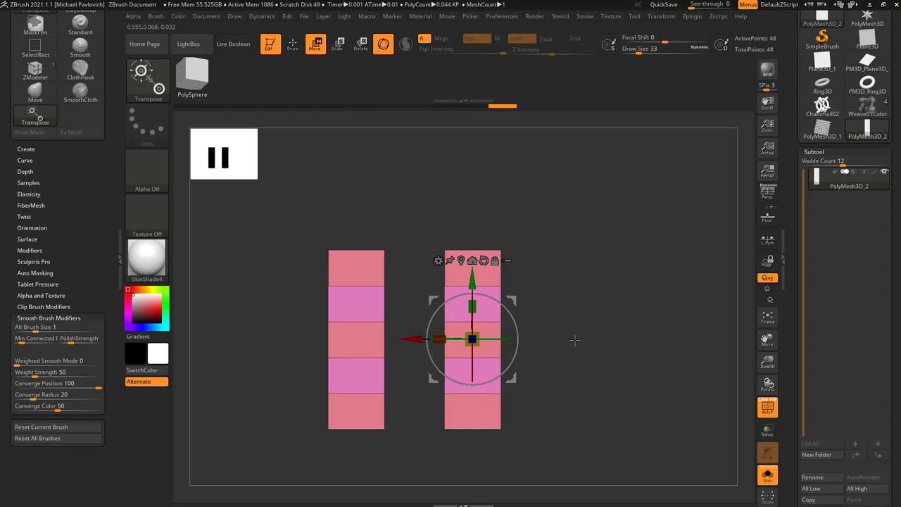
Duplicate the strip-pair subtool, rotate the copy 90 degrees about the pair's center, and turn off Solo to show both pairs
{"action": "left_click_drag", "start_coordinate": [815, 466], "coordinate": [815, 344]}
{"action": "left_click", "coordinate": [826, 396]}
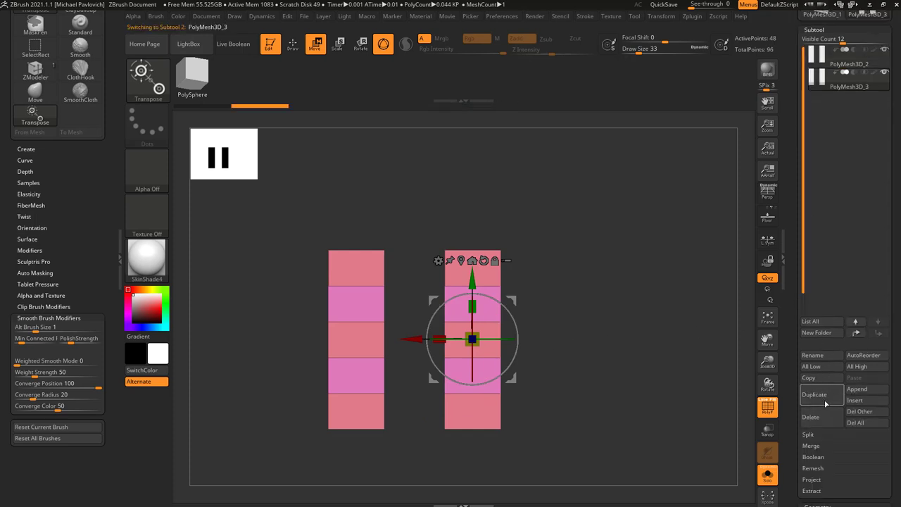
{"action": "left_click_drag", "start_coordinate": [581, 296], "coordinate": [594, 307], "text": "alt"}
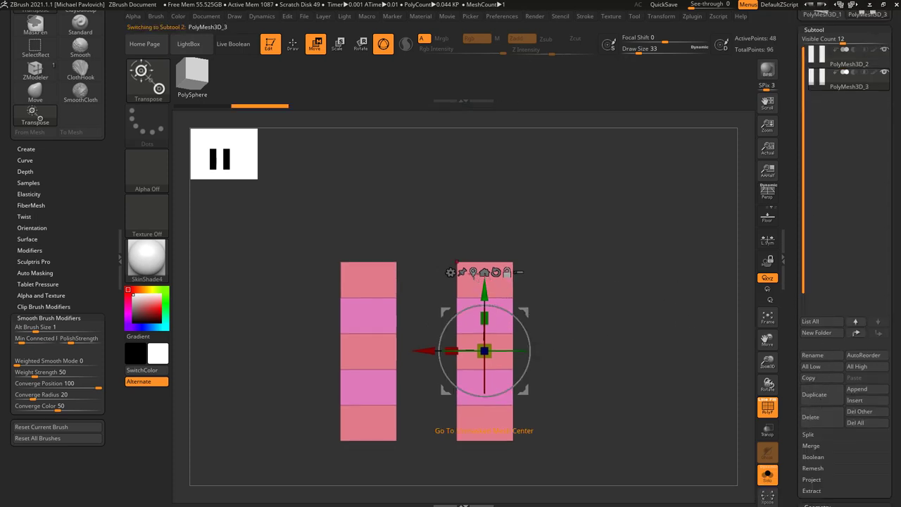
{"action": "left_click", "coordinate": [484, 272]}
{"action": "left_click_drag", "start_coordinate": [449, 312], "coordinate": [562, 382]}
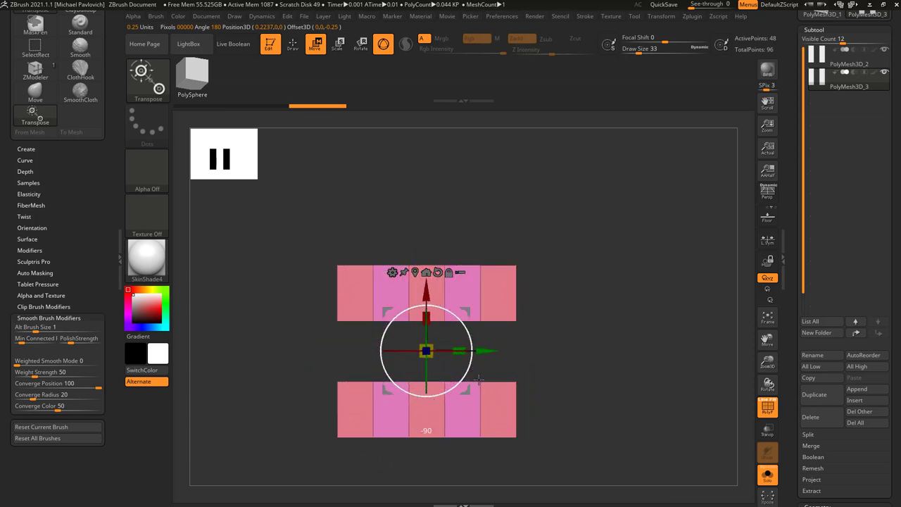
{"action": "left_click", "coordinate": [763, 469]}
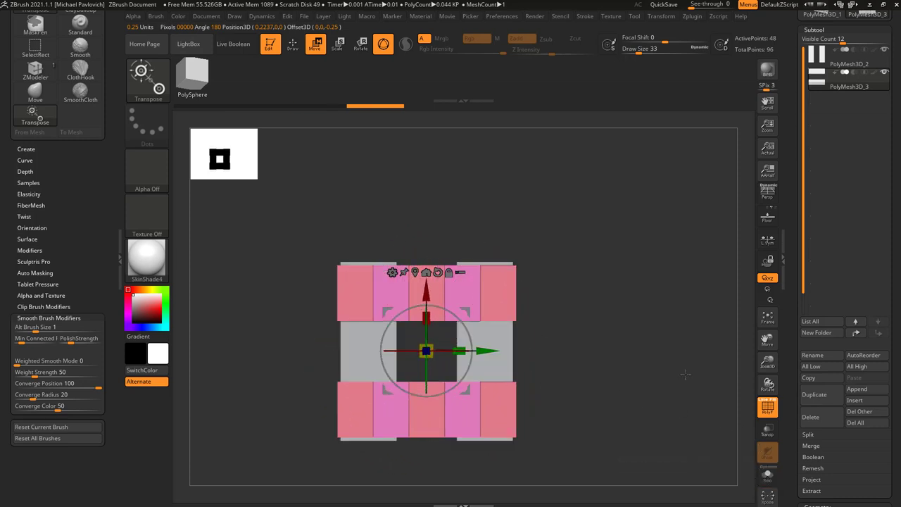
In the vertical pair's subtool, mask the left strip, then narrow the right strip and shift it inward along X
{"action": "key", "text": "q"}
{"action": "mouse_move", "coordinate": [610, 288]}
{"action": "left_mouse_down"}
{"action": "mouse_move", "coordinate": [543, 310]}
{"action": "mouse_move", "coordinate": [643, 302]}
{"action": "mouse_move", "coordinate": [605, 293]}
{"action": "left_mouse_up"}
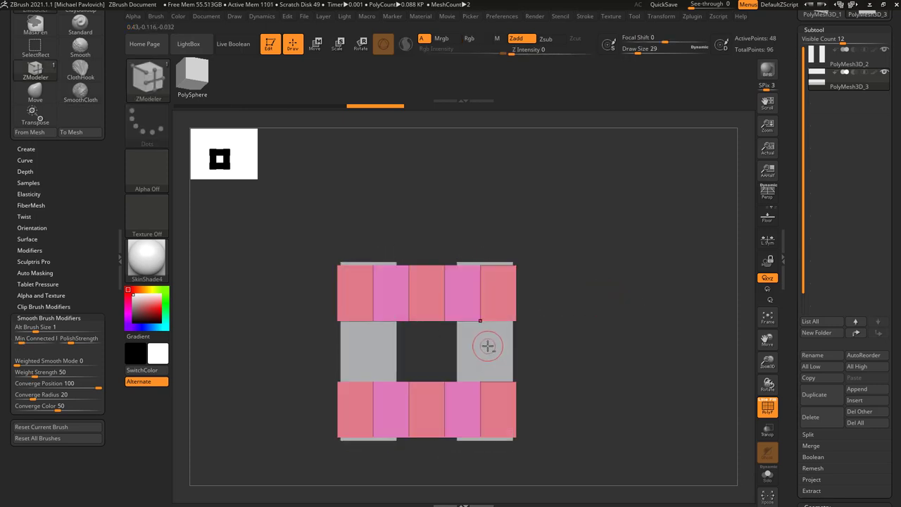
{"action": "left_click", "coordinate": [482, 344], "text": "alt"}
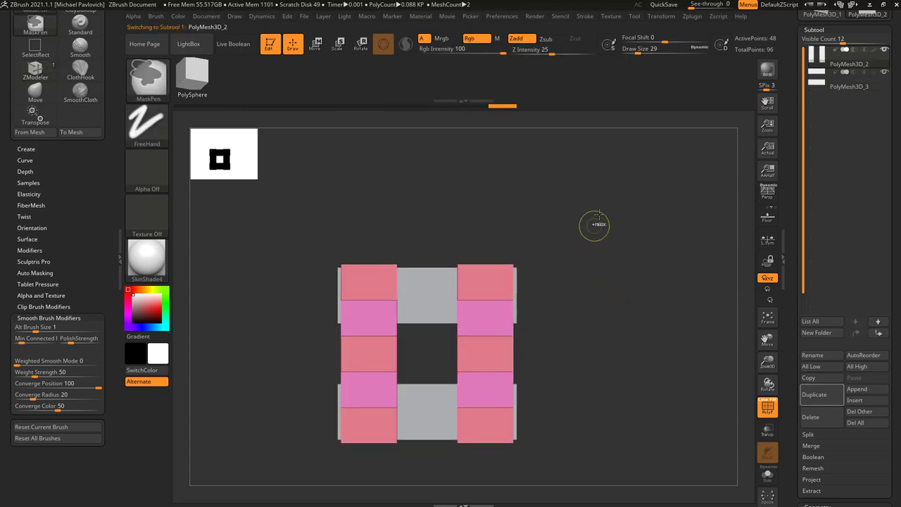
{"action": "mouse_move", "coordinate": [608, 202]}
{"action": "left_mouse_down", "text": "ctrl"}
{"action": "mouse_move", "coordinate": [553, 366]}
{"action": "mouse_move", "coordinate": [454, 483]}
{"action": "left_mouse_up", "text": "ctrl"}
{"action": "key", "text": "w"}
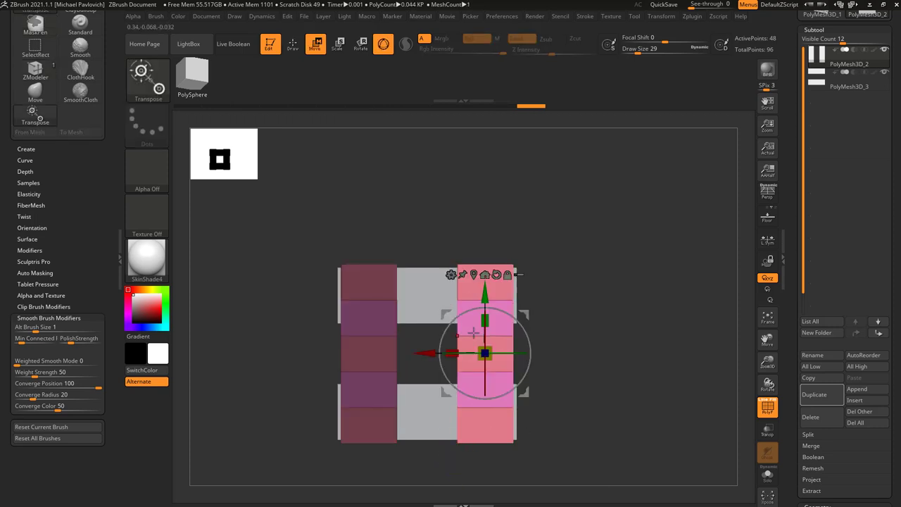
{"action": "left_click_drag", "start_coordinate": [434, 353], "coordinate": [454, 353]}
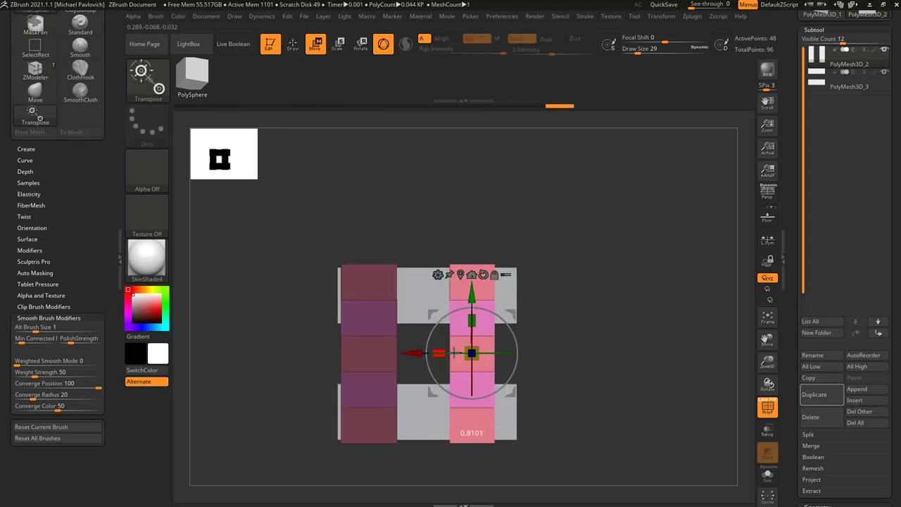
Mask the right vertical strip instead, move the left strip inward and narrow it along X, and clear the mask
{"action": "left_click_drag", "start_coordinate": [314, 304], "coordinate": [305, 304], "text": "ctrl"}
{"action": "left_click_drag", "start_coordinate": [274, 224], "coordinate": [418, 470], "text": "ctrl"}
{"action": "left_click_drag", "start_coordinate": [404, 348], "coordinate": [432, 354]}
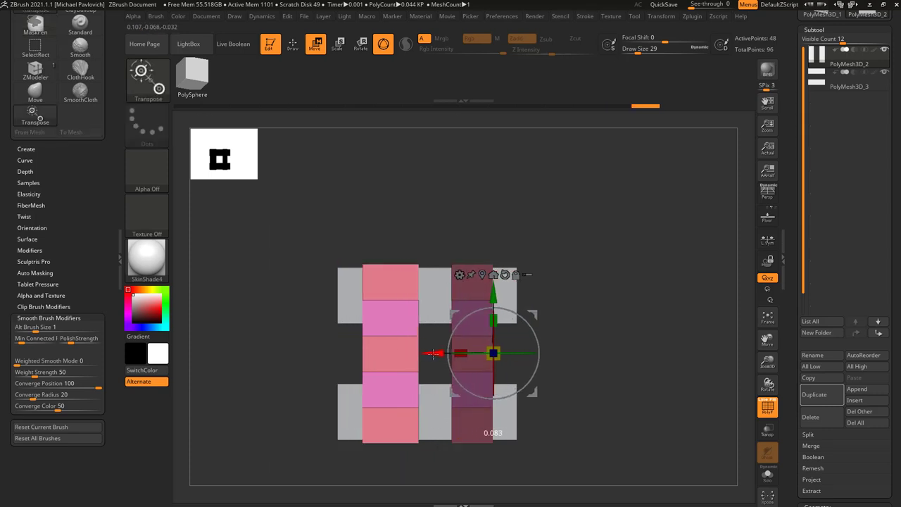
{"action": "left_click", "coordinate": [493, 274]}
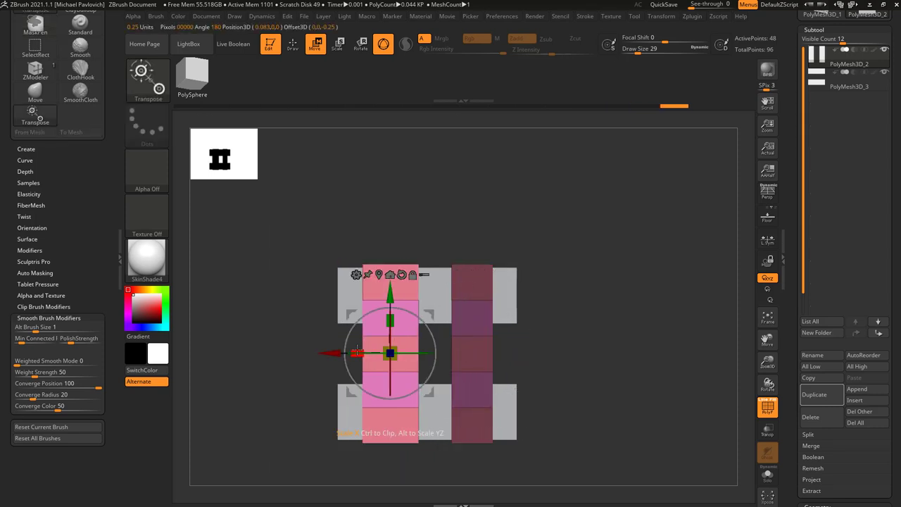
{"action": "left_click_drag", "start_coordinate": [357, 348], "coordinate": [375, 351]}
{"action": "left_click", "coordinate": [599, 293], "text": "ctrl"}
{"action": "key", "text": "q"}
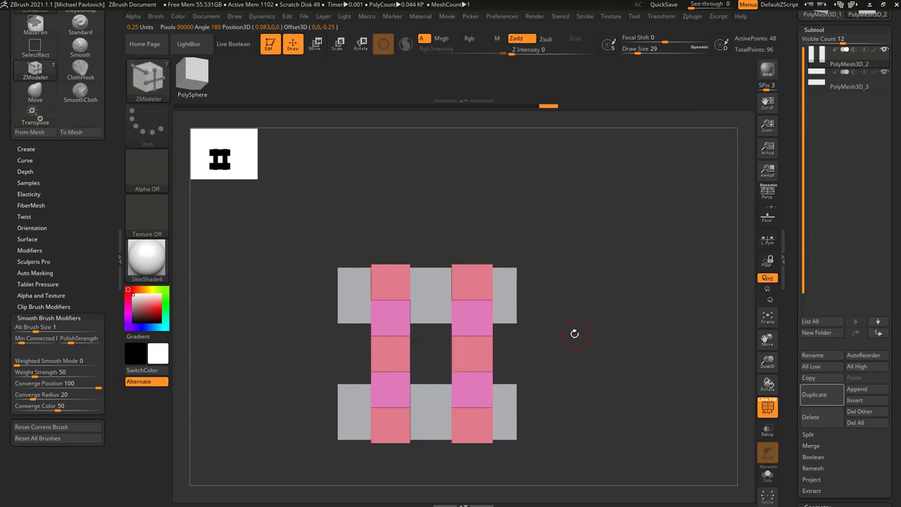
In the horizontal pair's subtool, mask the lower strip, narrow the upper strip and move it inward, and clear the mask
{"action": "left_click", "coordinate": [507, 294], "text": "alt"}
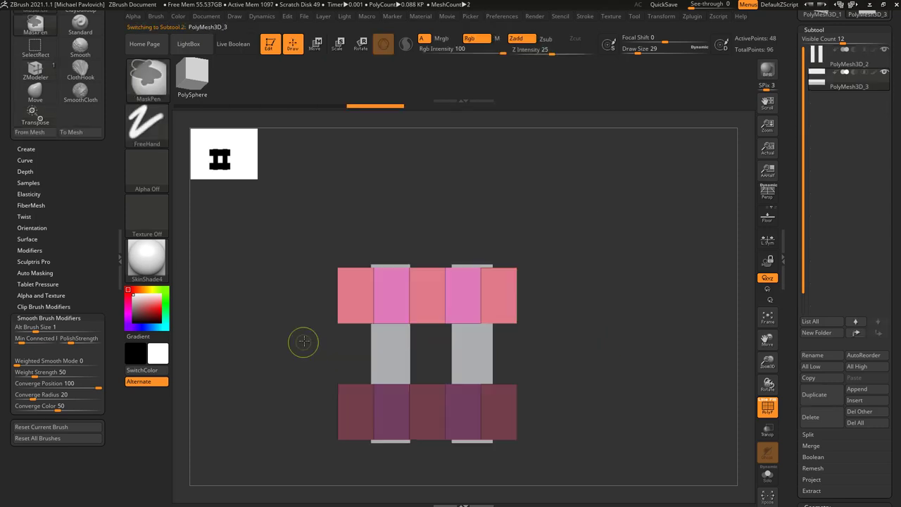
{"action": "key", "text": "w"}
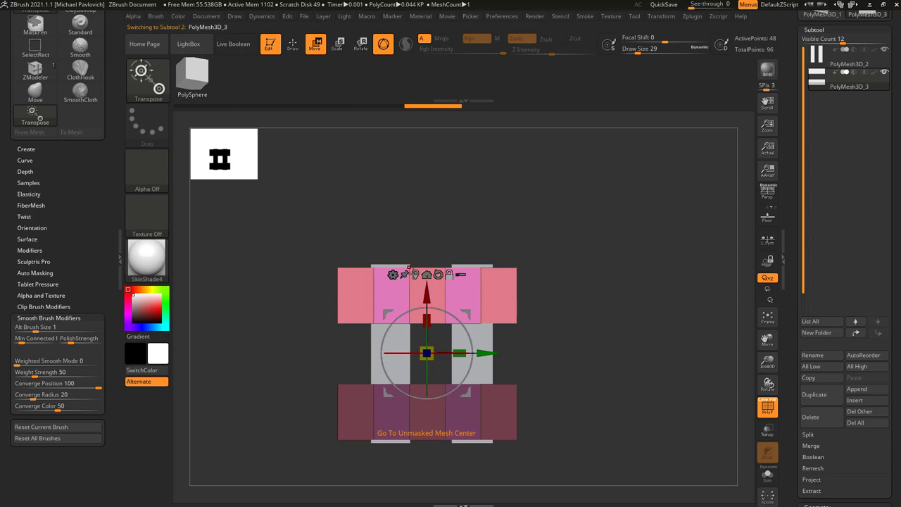
{"action": "left_click", "coordinate": [416, 275]}
{"action": "left_click_drag", "start_coordinate": [427, 239], "coordinate": [429, 289]}
{"action": "key", "text": "ctrl"}
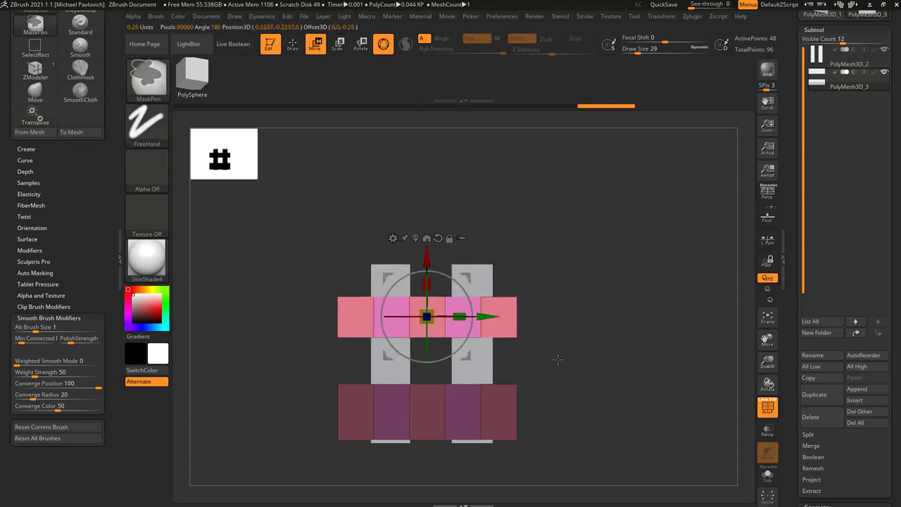
{"action": "left_click_drag", "start_coordinate": [557, 359], "coordinate": [611, 419], "text": "ctrl"}
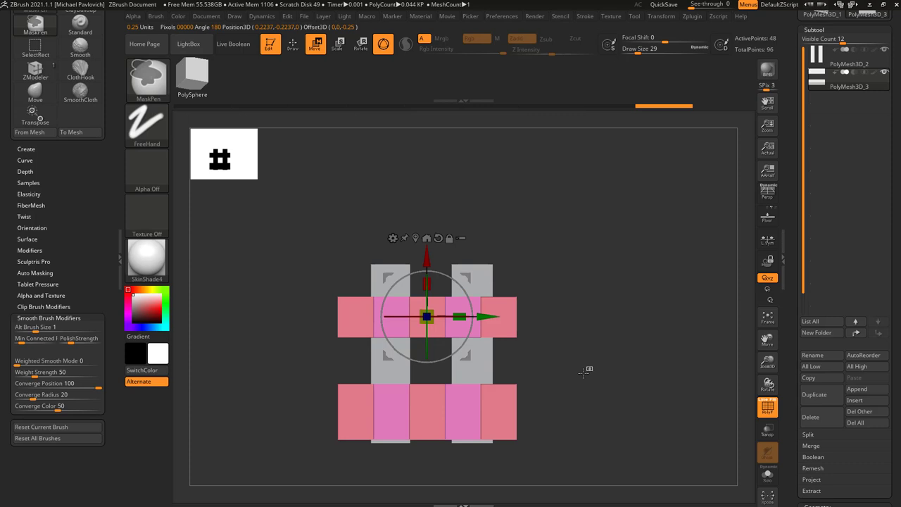
Mask the upper horizontal strip, narrow the lower strip and shift it inward so the four strips form a hash shape, then unmask
{"action": "left_click_drag", "start_coordinate": [593, 367], "coordinate": [320, 472], "text": "ctrl"}
{"action": "left_click", "coordinate": [320, 472], "text": "ctrl"}
{"action": "left_click", "coordinate": [416, 238]}
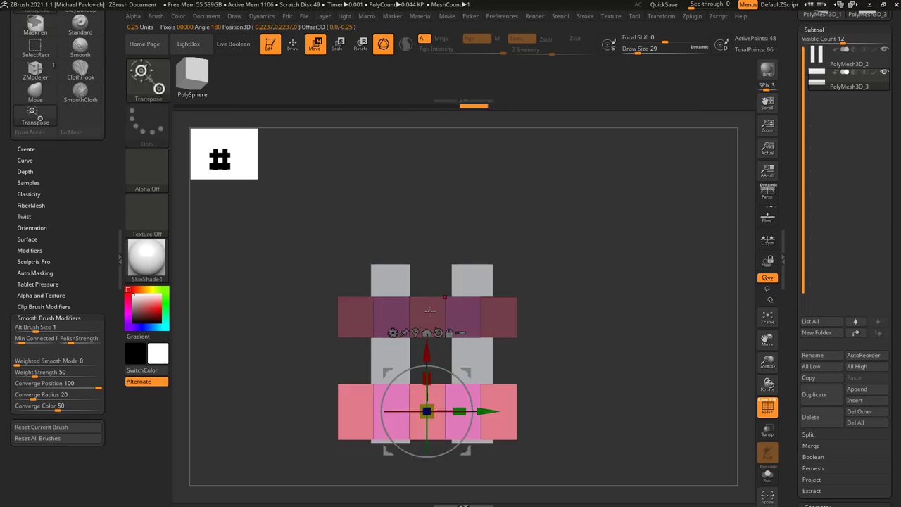
{"action": "mouse_move", "coordinate": [430, 353]}
{"action": "left_mouse_down"}
{"action": "mouse_move", "coordinate": [430, 335]}
{"action": "mouse_move", "coordinate": [429, 374]}
{"action": "left_mouse_up"}
{"action": "left_click_drag", "start_coordinate": [573, 299], "coordinate": [603, 336], "text": "ctrl"}
{"action": "key", "text": "q"}
{"action": "right_click_drag", "start_coordinate": [586, 307], "coordinate": [597, 322]}
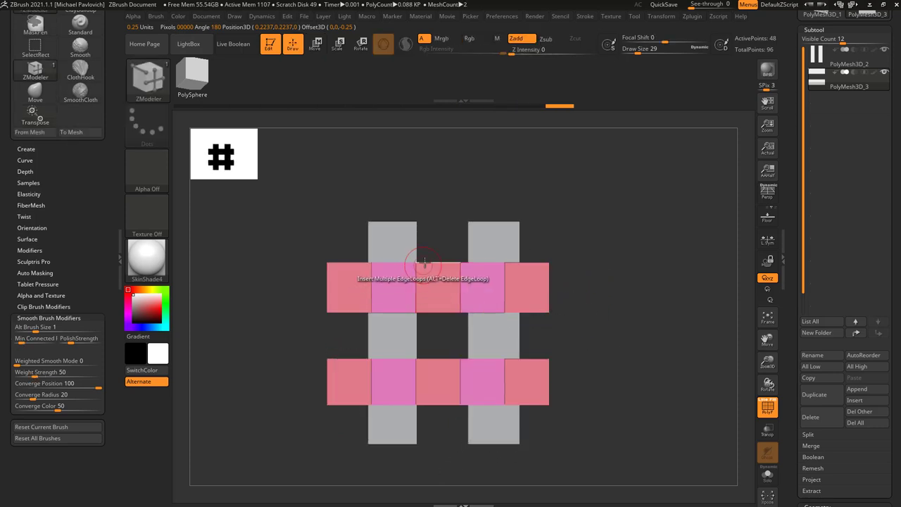
Mask everything except the upper strip's left crossing section and pull that section forward along Z over the vertical strip
{"action": "mouse_move", "coordinate": [432, 241]}
{"action": "left_mouse_down", "text": "ctrl"}
{"action": "mouse_move", "coordinate": [383, 318]}
{"action": "mouse_move", "coordinate": [360, 333]}
{"action": "left_mouse_up", "text": "ctrl"}
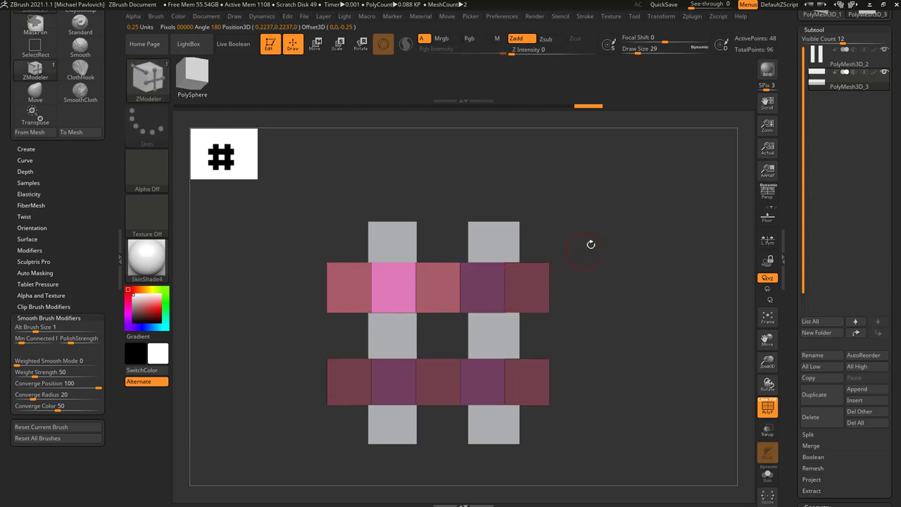
{"action": "left_click_drag", "start_coordinate": [590, 246], "coordinate": [565, 284]}
{"action": "key", "text": "w"}
{"action": "left_click_drag", "start_coordinate": [400, 411], "coordinate": [385, 423]}
{"action": "left_click_drag", "start_coordinate": [538, 342], "coordinate": [566, 330]}
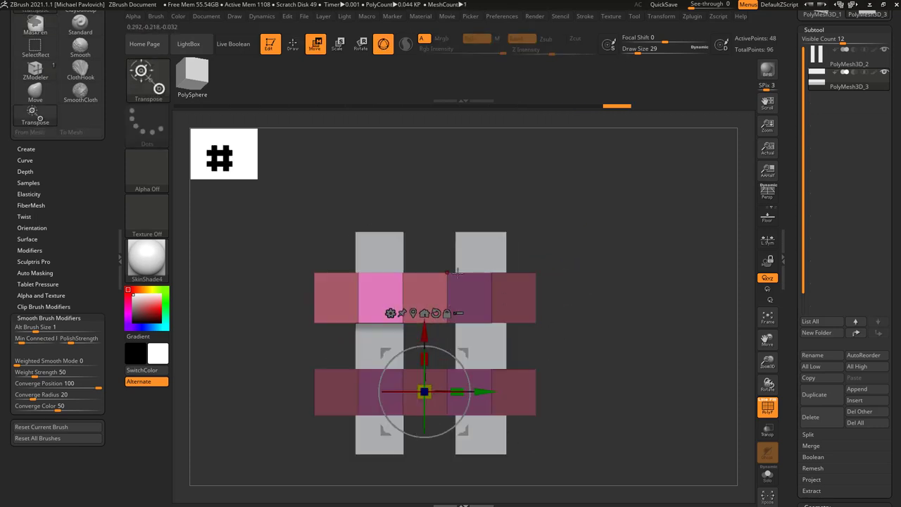
Isolate the upper strip's right crossing section with a mask, push it behind the right vertical strip along Z, and clear the mask
{"action": "left_click_drag", "start_coordinate": [433, 245], "coordinate": [540, 325], "text": "ctrl"}
{"action": "left_click_drag", "start_coordinate": [404, 416], "coordinate": [388, 425], "text": "ctrl"}
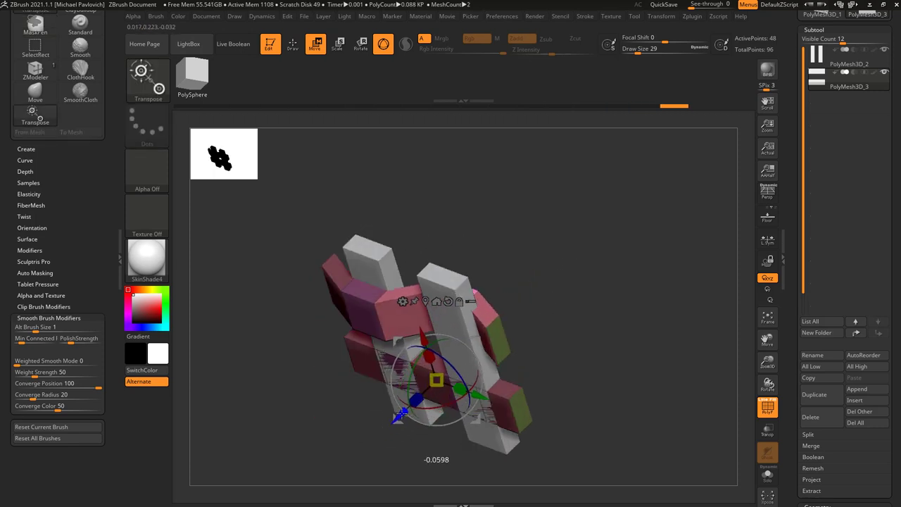
{"action": "mouse_move", "coordinate": [588, 331]}
{"action": "left_mouse_down", "text": "shift"}
{"action": "mouse_move", "coordinate": [599, 303]}
{"action": "mouse_move", "coordinate": [597, 331]}
{"action": "mouse_move", "coordinate": [584, 333]}
{"action": "left_mouse_up", "text": "shift"}
{"action": "key", "text": "q"}
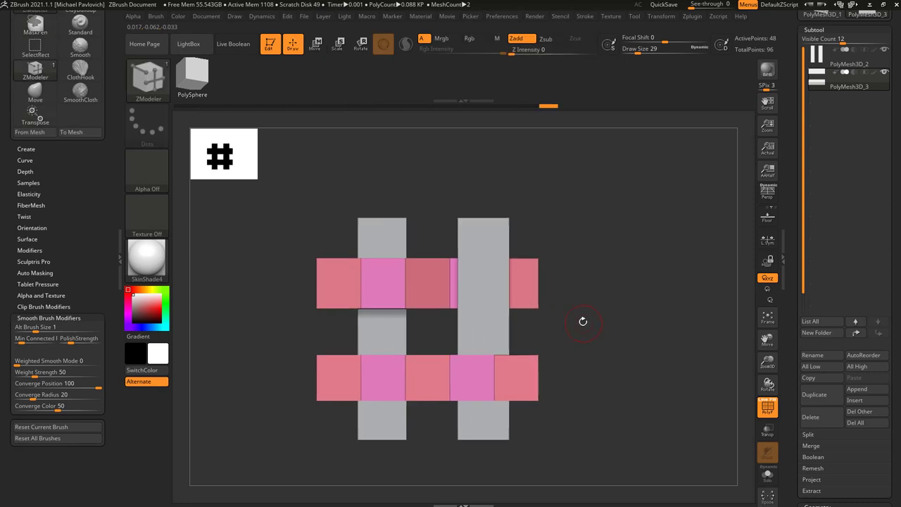
Mask all but the lower strip's left crossing section and push that section back along Z behind the left vertical strip
{"action": "key", "text": "ctrl"}
{"action": "left_click_drag", "start_coordinate": [403, 399], "coordinate": [414, 416], "text": "ctrl"}
{"action": "left_click", "coordinate": [429, 411], "text": "ctrl"}
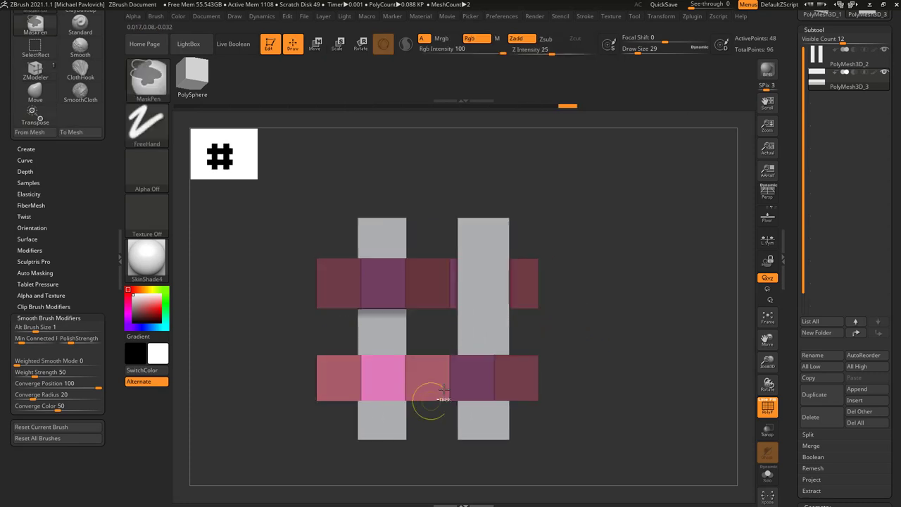
{"action": "left_click_drag", "start_coordinate": [590, 308], "coordinate": [543, 346]}
{"action": "key", "text": "w"}
{"action": "left_click_drag", "start_coordinate": [390, 414], "coordinate": [404, 403]}
{"action": "left_click_drag", "start_coordinate": [595, 347], "coordinate": [635, 367], "text": "shift"}
Isolate the lower strip's right crossing section with a mask, pull it forward along Z over the vertical strip, and clear the mask
{"action": "left_click_drag", "start_coordinate": [470, 324], "coordinate": [514, 407], "text": "ctrl"}
{"action": "left_click", "coordinate": [593, 316], "text": "ctrl"}
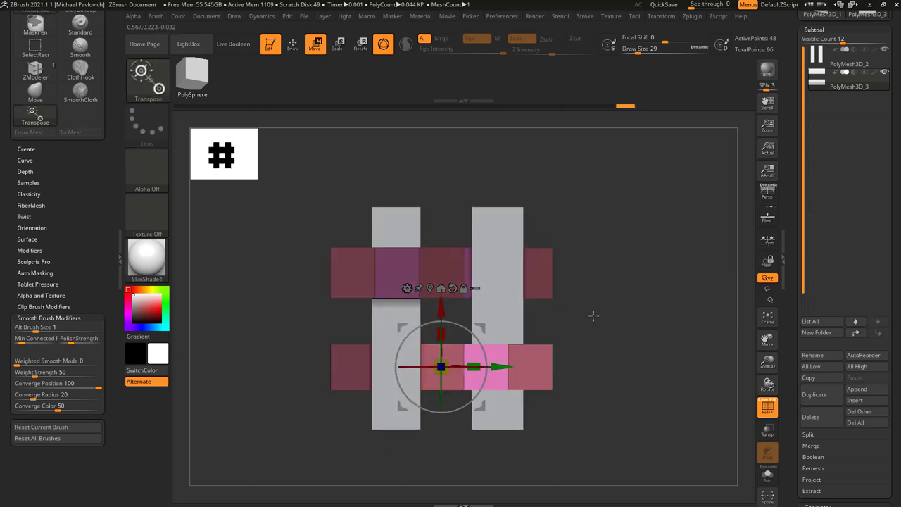
{"action": "left_click_drag", "start_coordinate": [593, 316], "coordinate": [546, 351]}
{"action": "left_click_drag", "start_coordinate": [415, 400], "coordinate": [407, 410]}
{"action": "key", "text": "q"}
{"action": "mouse_move", "coordinate": [546, 337]}
{"action": "left_mouse_down"}
{"action": "mouse_move", "coordinate": [600, 293]}
{"action": "mouse_move", "coordinate": [607, 302]}
{"action": "left_mouse_up"}
{"action": "left_click_drag", "start_coordinate": [609, 302], "coordinate": [636, 348], "text": "ctrl"}
Inspect the bent horizontal strips end-on, then make the pair of vertical strips the active subtool
{"action": "left_click_drag", "start_coordinate": [631, 345], "coordinate": [556, 334], "text": "shift"}
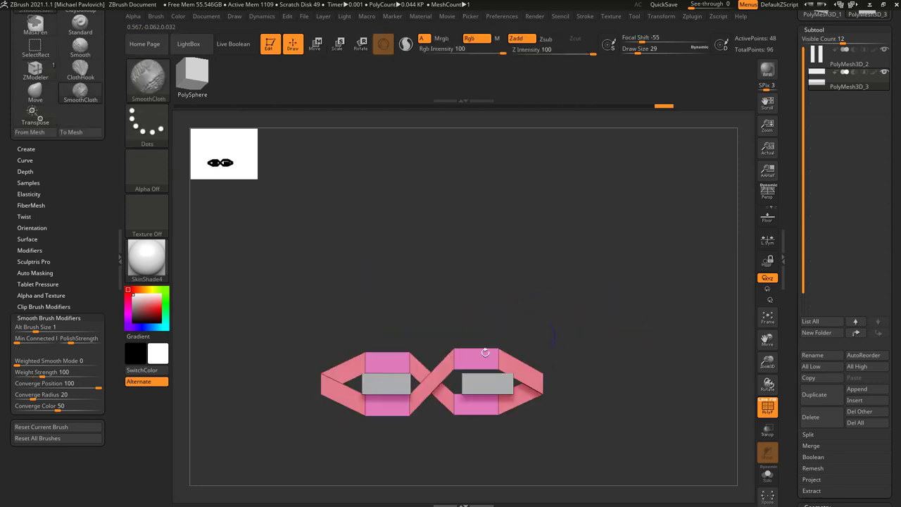
{"action": "mouse_move", "coordinate": [590, 383]}
{"action": "left_mouse_down"}
{"action": "mouse_move", "coordinate": [588, 369]}
{"action": "mouse_move", "coordinate": [534, 320]}
{"action": "mouse_move", "coordinate": [594, 286]}
{"action": "mouse_move", "coordinate": [560, 334]}
{"action": "mouse_move", "coordinate": [593, 334]}
{"action": "mouse_move", "coordinate": [605, 317]}
{"action": "left_mouse_up"}
{"action": "left_click", "coordinate": [481, 330], "text": "alt"}
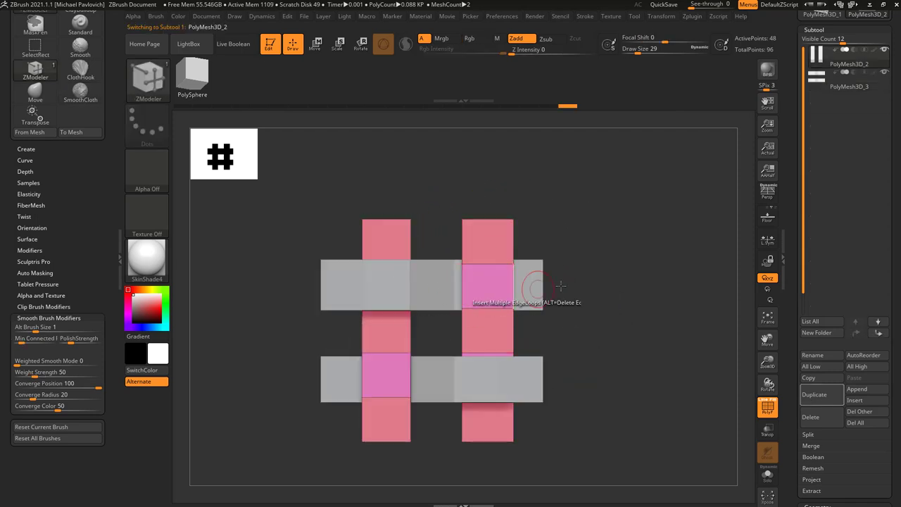
Merge the vertical strips' subtool down with the horizontal strips' subtool, accepting the non-undoable warning until the next restart
{"action": "left_click_drag", "start_coordinate": [560, 286], "coordinate": [610, 275]}
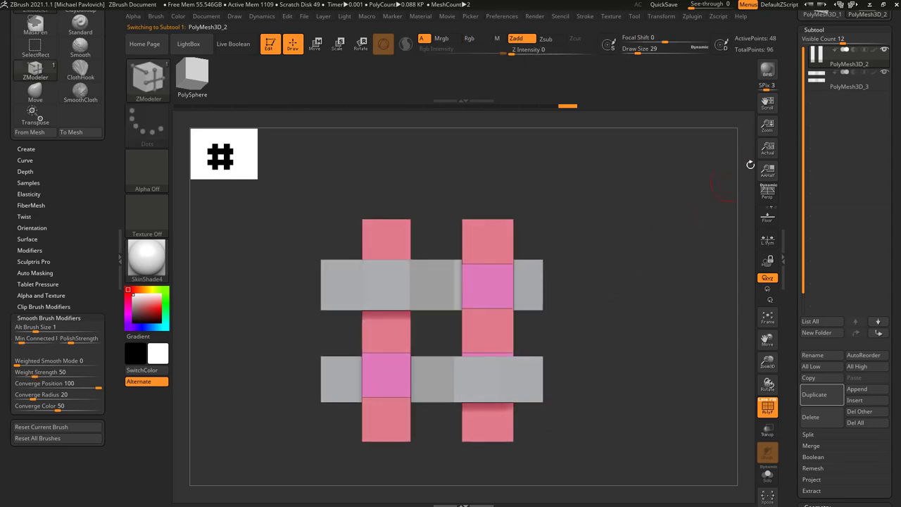
{"action": "scroll", "coordinate": [837, 282], "scroll_direction": "down", "scroll_amount": 1}
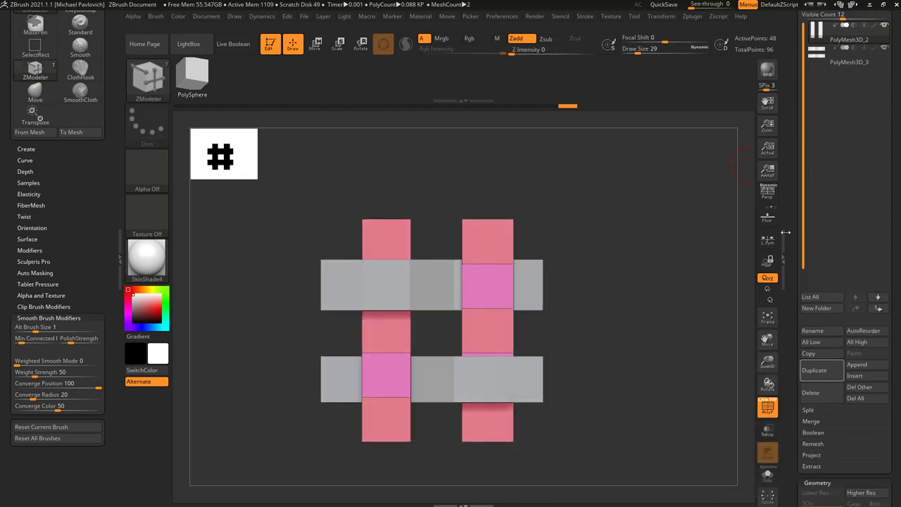
{"action": "left_click", "coordinate": [811, 422]}
{"action": "left_click", "coordinate": [817, 432]}
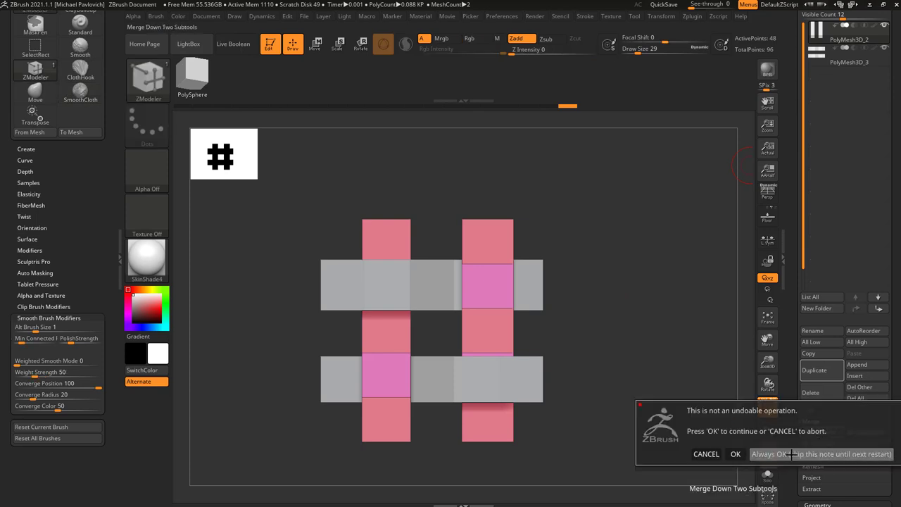
{"action": "left_click", "coordinate": [798, 454]}
Delete all end-cap polygons of the strips using the ZModeler Delete polygon action with the Polygroup All target
{"action": "left_click_drag", "start_coordinate": [626, 264], "coordinate": [593, 329]}
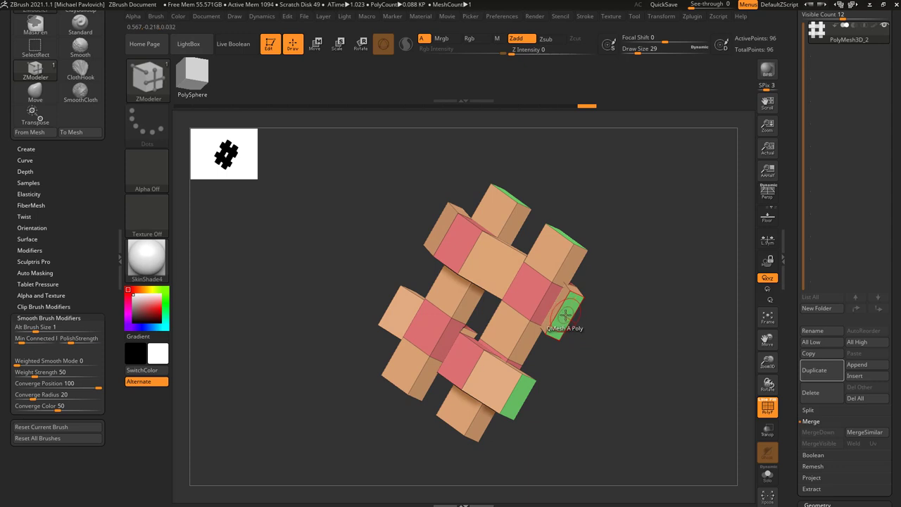
{"action": "key", "text": "space"}
{"action": "left_click", "coordinate": [424, 157]}
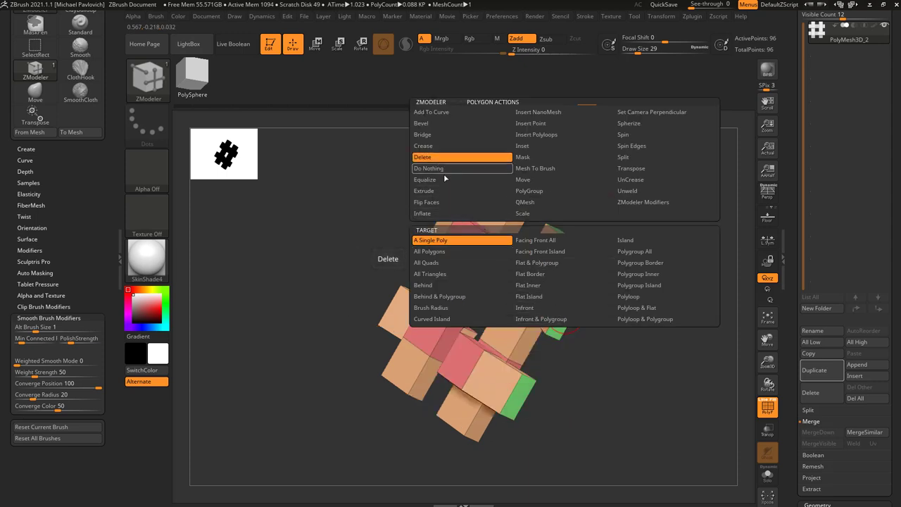
{"action": "left_click", "coordinate": [626, 255]}
{"action": "left_click", "coordinate": [560, 324]}
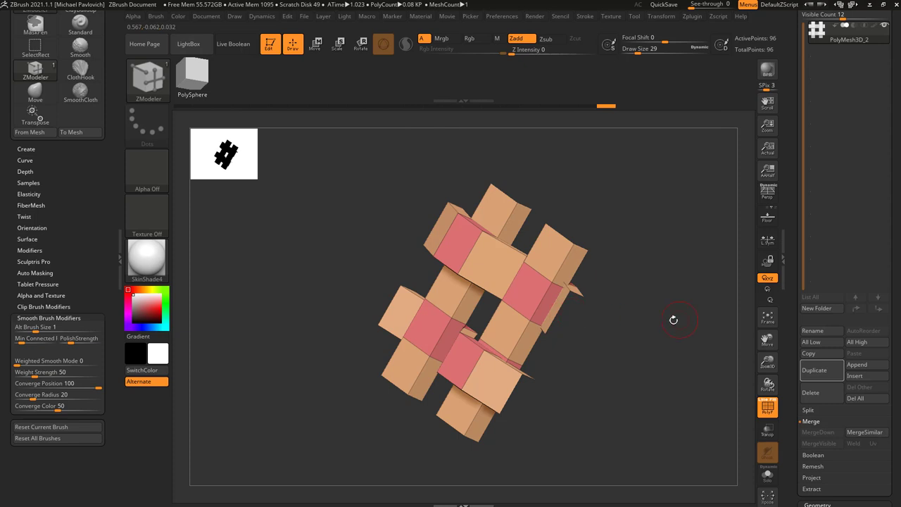
{"action": "left_click_drag", "start_coordinate": [655, 312], "coordinate": [536, 320]}
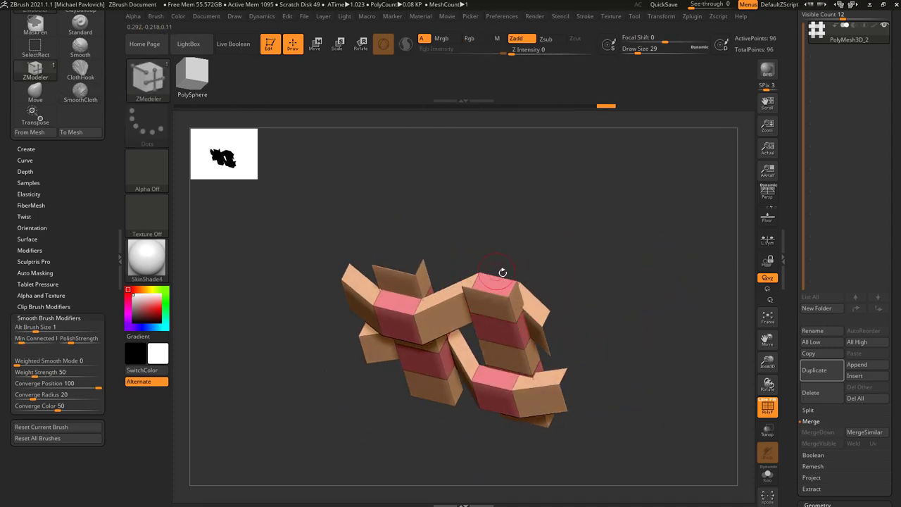
{"action": "left_click_drag", "start_coordinate": [567, 290], "coordinate": [604, 275]}
Try duplicating the woven mesh and placing the copy beside it along X, then undo the duplication
{"action": "left_click_drag", "start_coordinate": [455, 167], "coordinate": [480, 211], "text": "alt"}
{"action": "key", "text": "w"}
{"action": "left_click_drag", "start_coordinate": [444, 321], "coordinate": [451, 167], "text": "ctrl"}
{"action": "left_click_drag", "start_coordinate": [631, 268], "coordinate": [587, 294]}
{"action": "key", "text": "ctrl+z"}
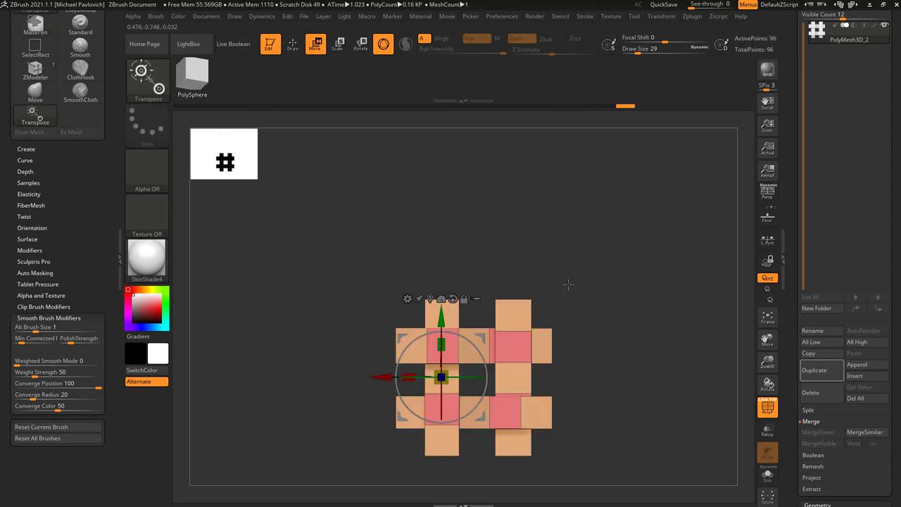
{"action": "left_click_drag", "start_coordinate": [416, 355], "coordinate": [574, 355], "text": "ctrl"}
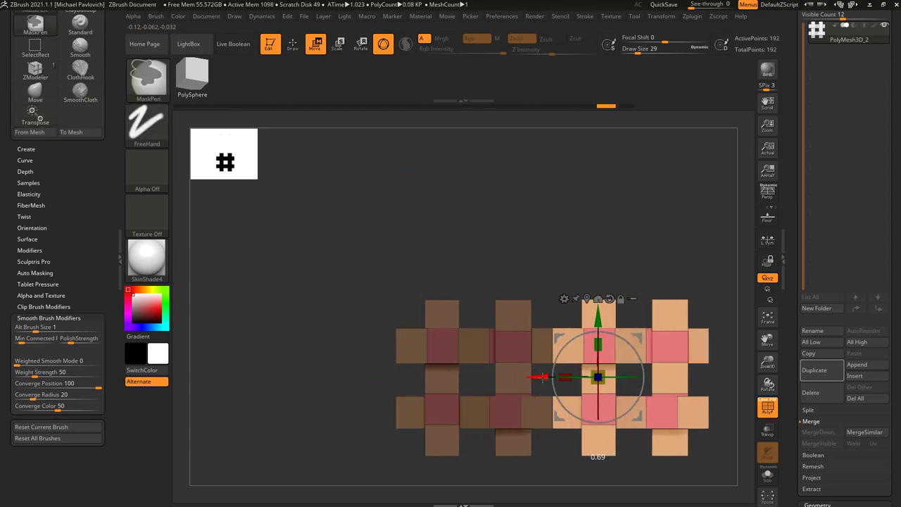
{"action": "key", "text": "ctrl+z"}
{"action": "key", "text": "ctrl+z"}
{"action": "key", "text": "ctrl+z"}
{"action": "key", "text": "ctrl+z"}
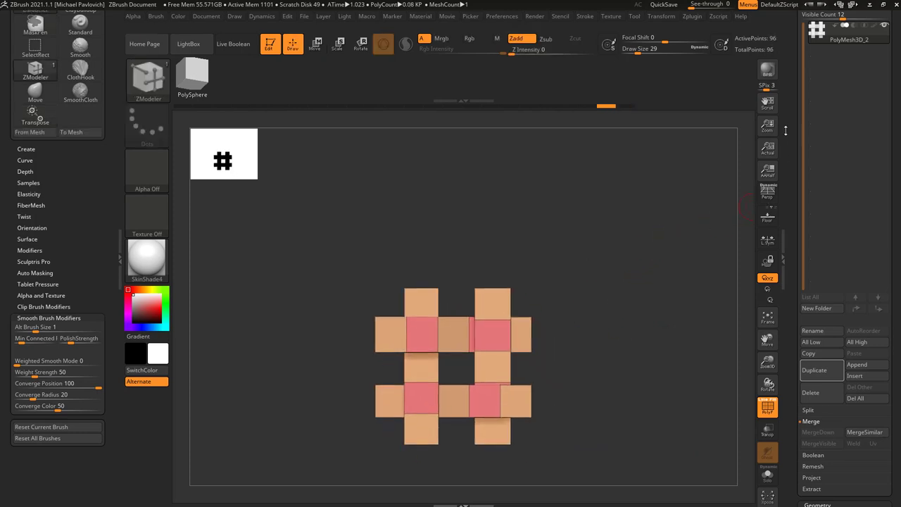
Turn on the floor grid and examine the woven mesh against its planes from angled and front views
{"action": "left_click", "coordinate": [775, 223]}
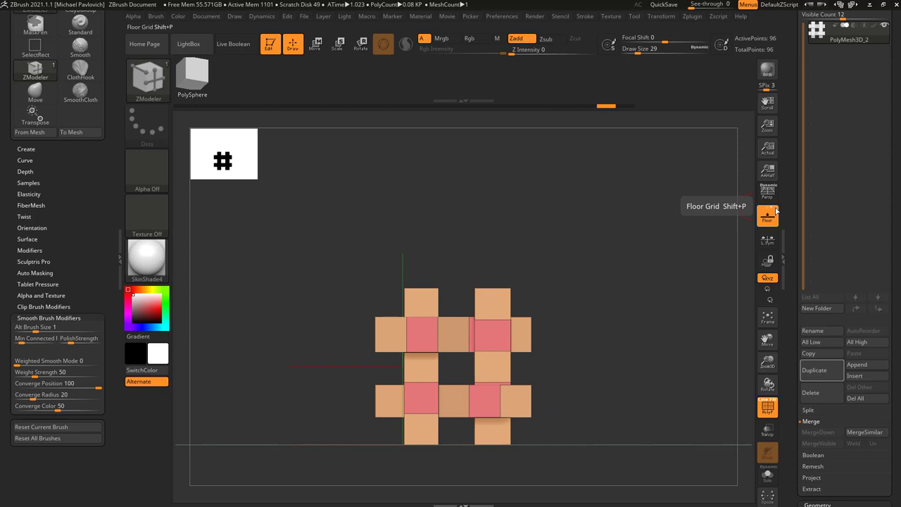
{"action": "left_click_drag", "start_coordinate": [711, 232], "coordinate": [677, 253]}
{"action": "right_click_drag", "start_coordinate": [677, 253], "coordinate": [603, 225], "text": "ctrl"}
{"action": "right_click_drag", "start_coordinate": [564, 282], "coordinate": [523, 235], "text": "ctrl"}
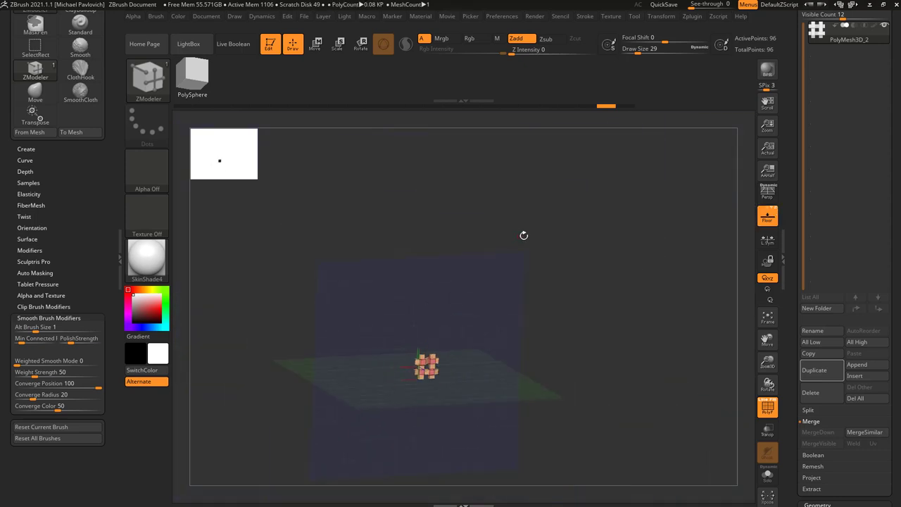
{"action": "right_click_drag", "start_coordinate": [516, 273], "coordinate": [539, 281], "text": "alt"}
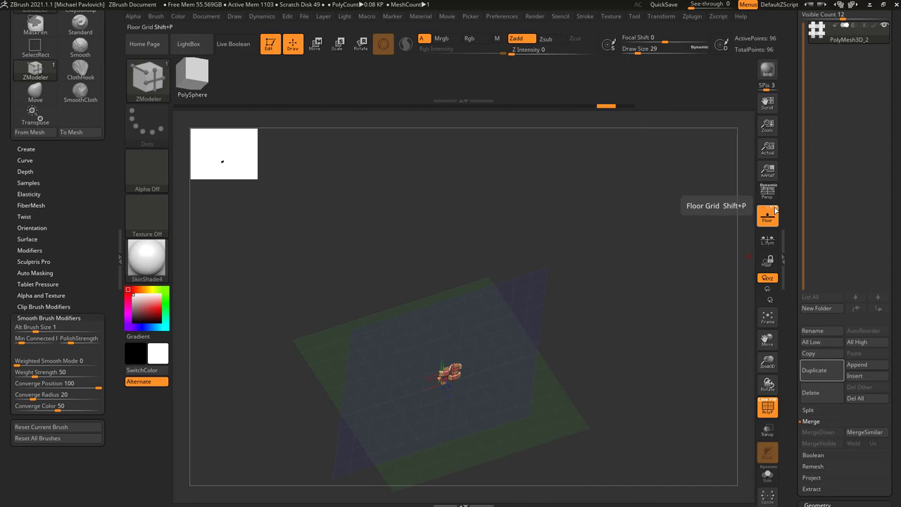
{"action": "left_click_drag", "start_coordinate": [598, 260], "coordinate": [386, 334], "text": "shift"}
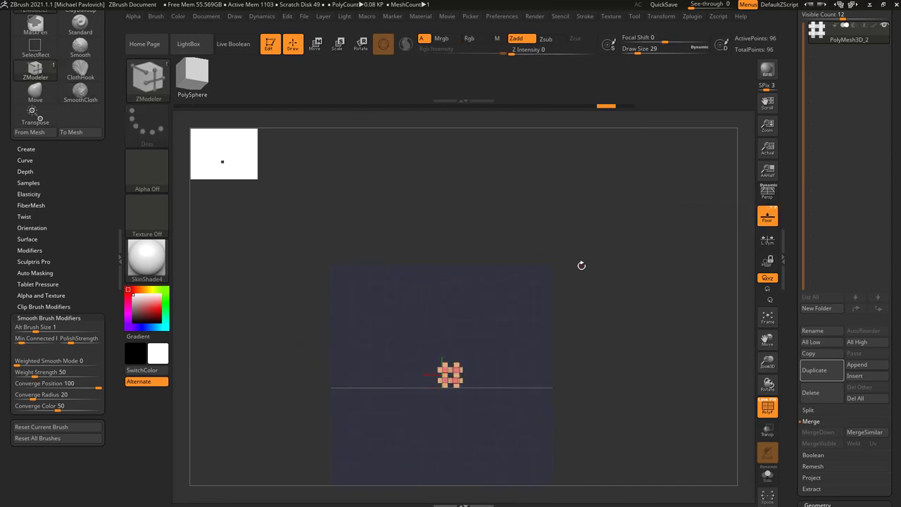
{"action": "left_click_drag", "start_coordinate": [582, 265], "coordinate": [545, 253]}
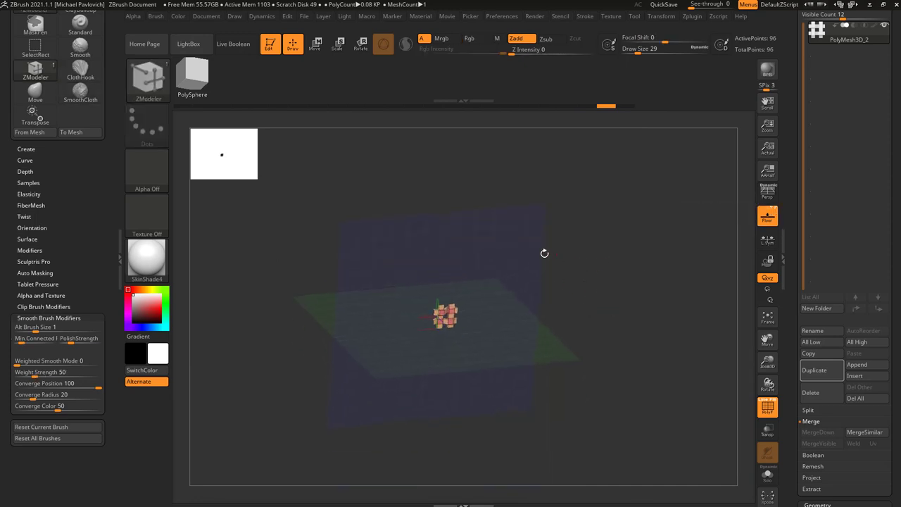
Reduce the floor grid size so the grid closely surrounds the mesh, and return to the front view
{"action": "left_click", "coordinate": [235, 16]}
{"action": "left_click_drag", "start_coordinate": [260, 418], "coordinate": [257, 418]}
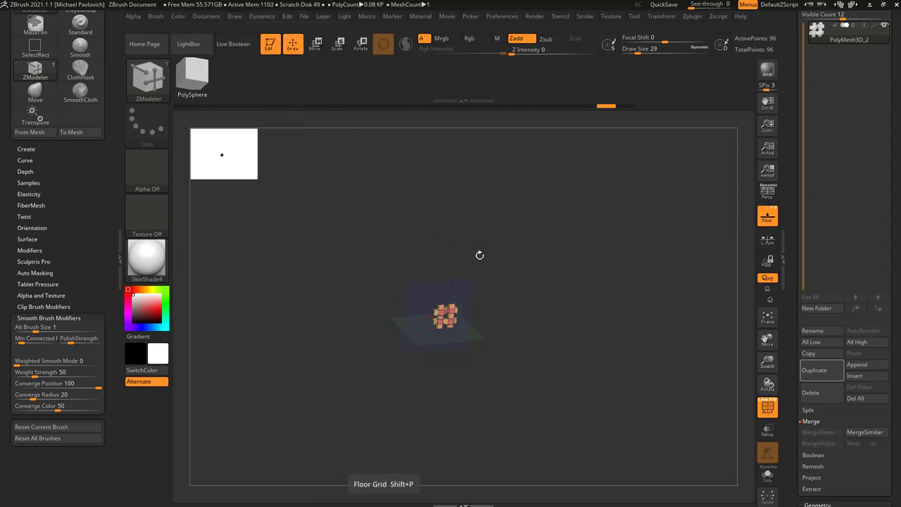
{"action": "mouse_move", "coordinate": [600, 241]}
{"action": "left_mouse_down", "text": "shift"}
{"action": "mouse_move", "coordinate": [618, 240]}
{"action": "mouse_move", "coordinate": [637, 314]}
{"action": "left_mouse_up", "text": "shift"}
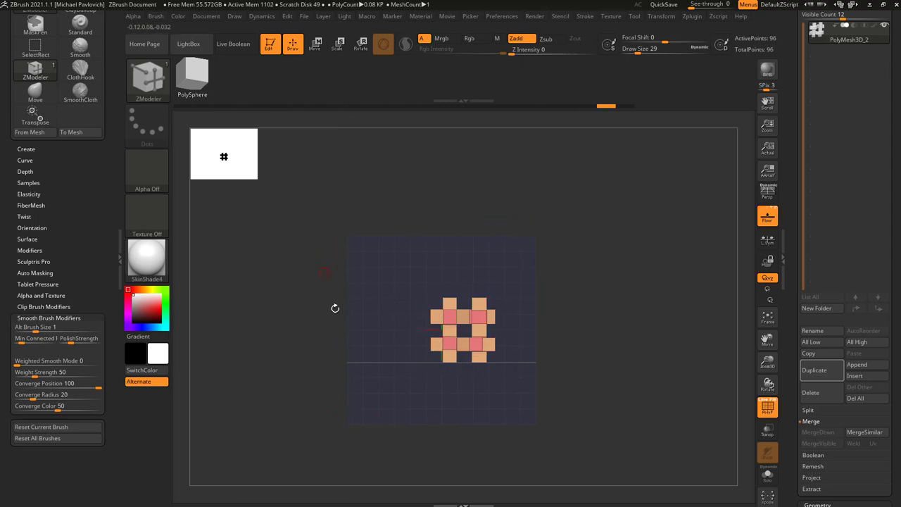
Apply the Unify deformation to centre the woven mesh and scale it to the grid, and frame it
{"action": "left_click_drag", "start_coordinate": [792, 333], "coordinate": [787, 213]}
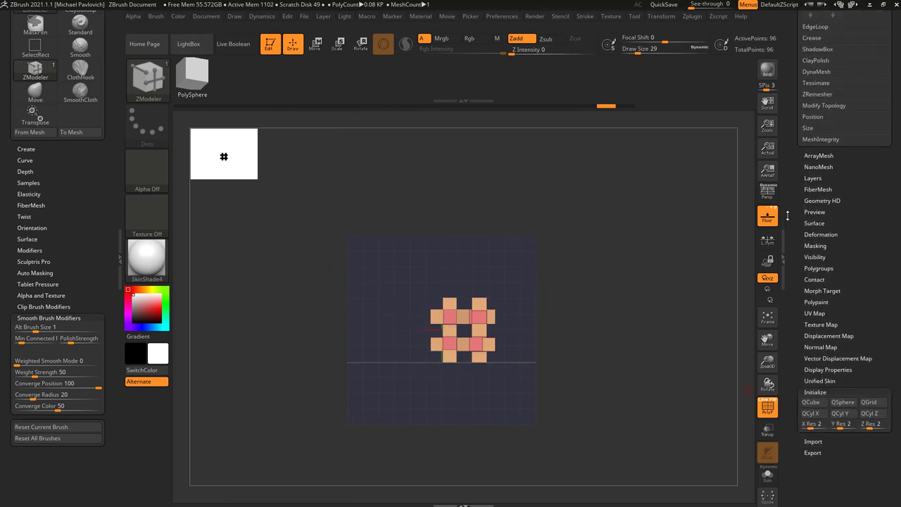
{"action": "left_click", "coordinate": [818, 232]}
{"action": "key", "text": "f"}
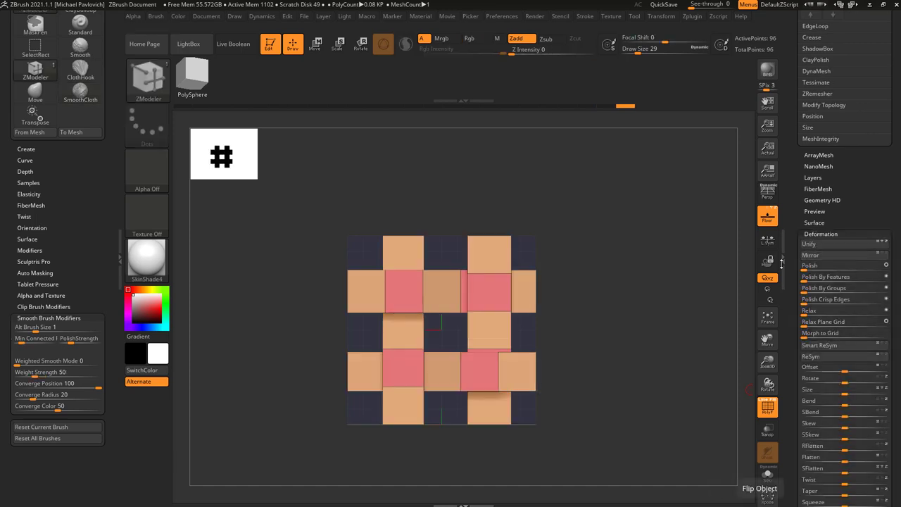
{"action": "left_click_drag", "start_coordinate": [628, 264], "coordinate": [671, 285], "text": "alt"}
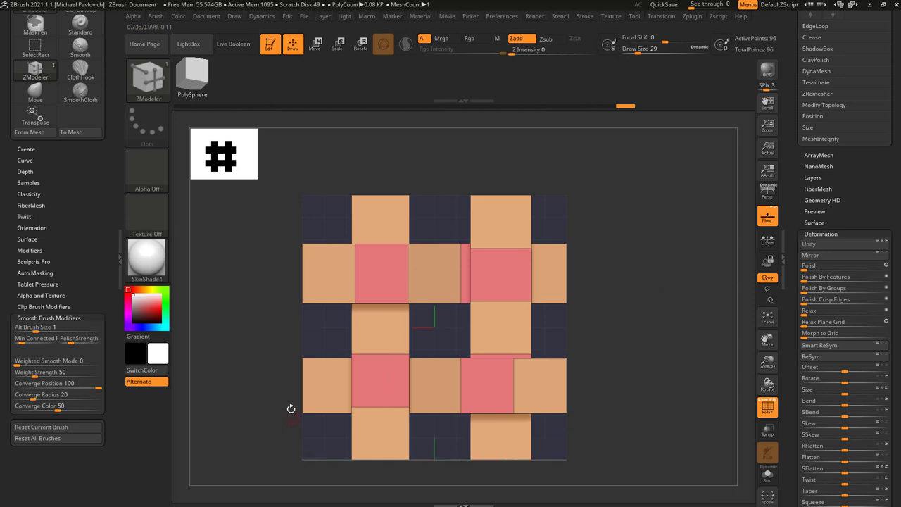
{"action": "left_click_drag", "start_coordinate": [666, 248], "coordinate": [654, 271]}
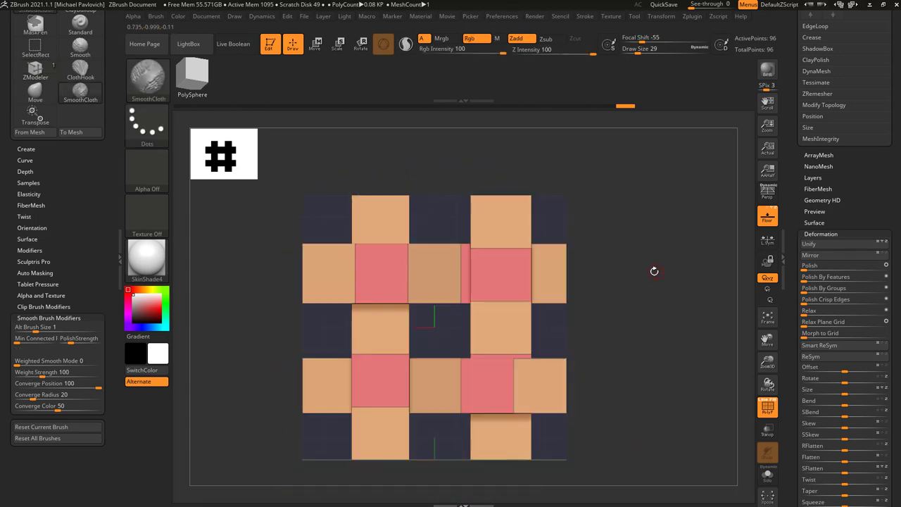
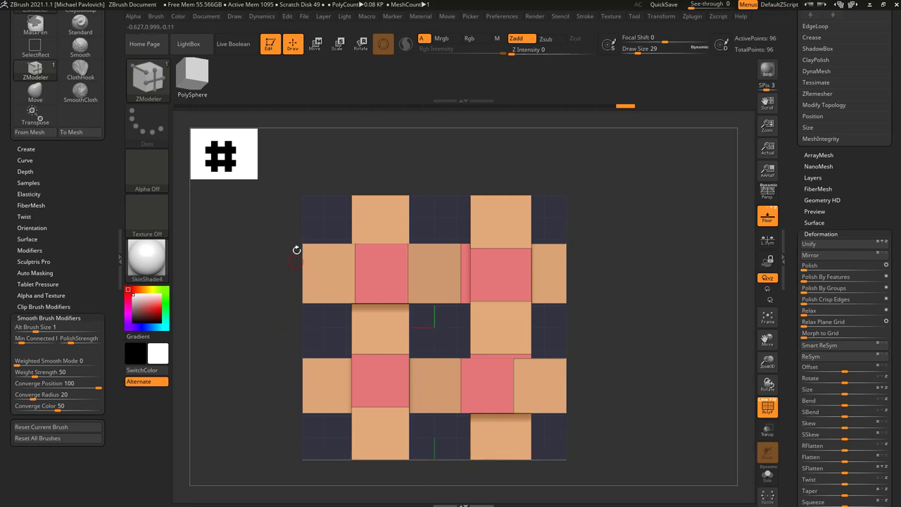
Assign the whole woven mesh to a single polygroup and duplicate its subtool
{"action": "left_click_drag", "start_coordinate": [794, 196], "coordinate": [785, 367]}
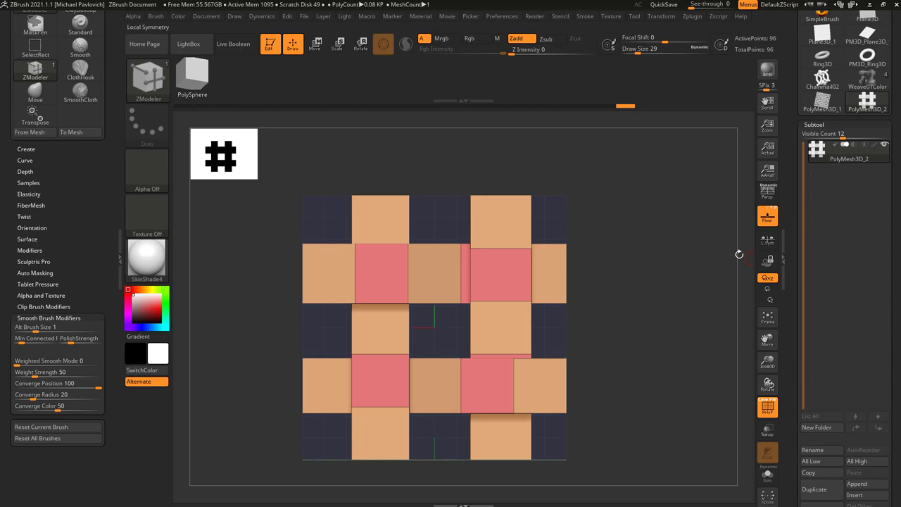
{"action": "right_click_drag", "start_coordinate": [738, 253], "coordinate": [684, 299]}
{"action": "key", "text": "ctrl"}
{"action": "key", "text": "ctrl+w"}
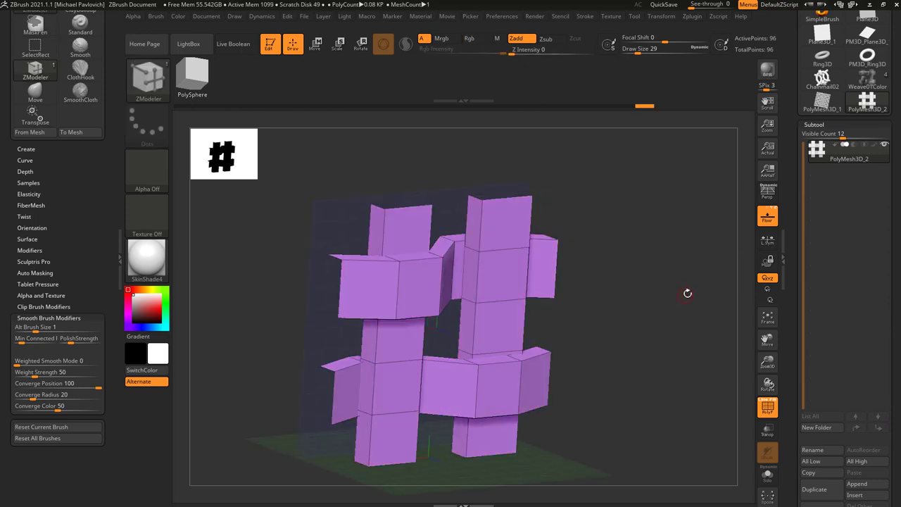
{"action": "mouse_move", "coordinate": [687, 293]}
{"action": "left_mouse_down"}
{"action": "mouse_move", "coordinate": [658, 291]}
{"action": "mouse_move", "coordinate": [709, 296]}
{"action": "mouse_move", "coordinate": [684, 284]}
{"action": "left_mouse_up"}
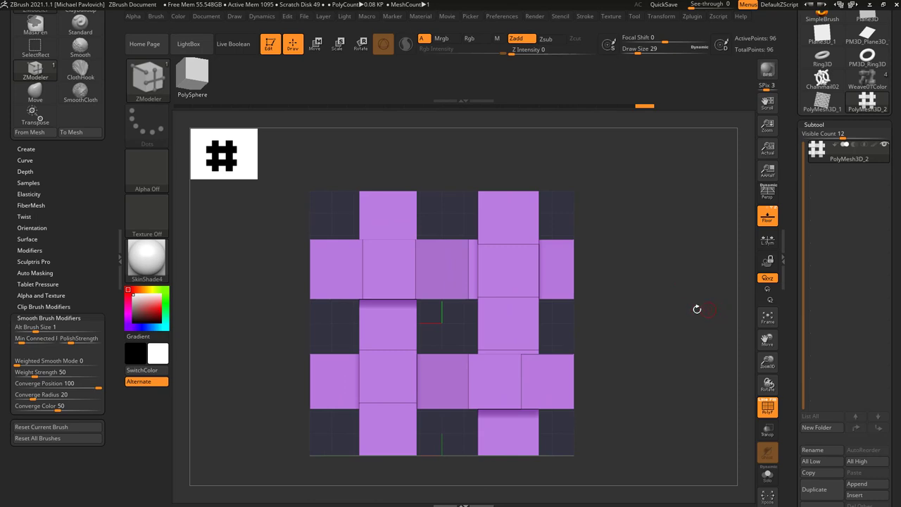
{"action": "left_click_drag", "start_coordinate": [791, 255], "coordinate": [802, 310]}
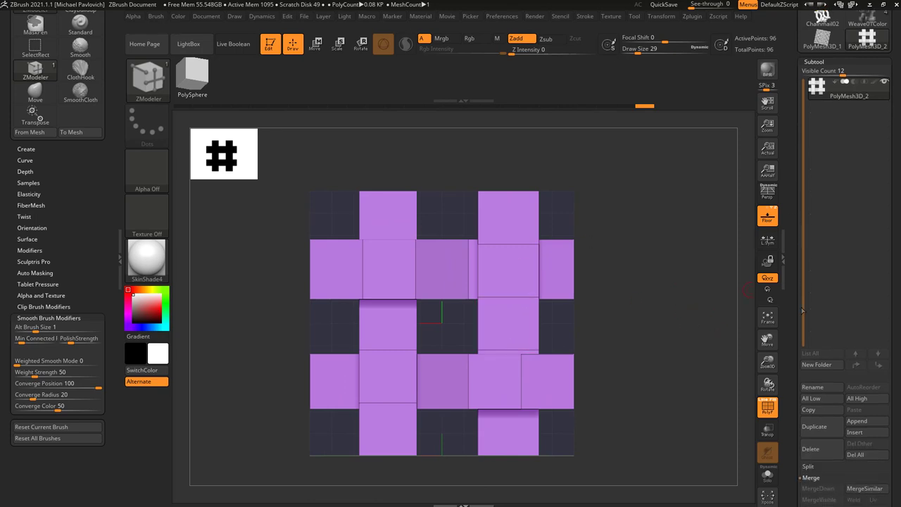
{"action": "left_click", "coordinate": [816, 424]}
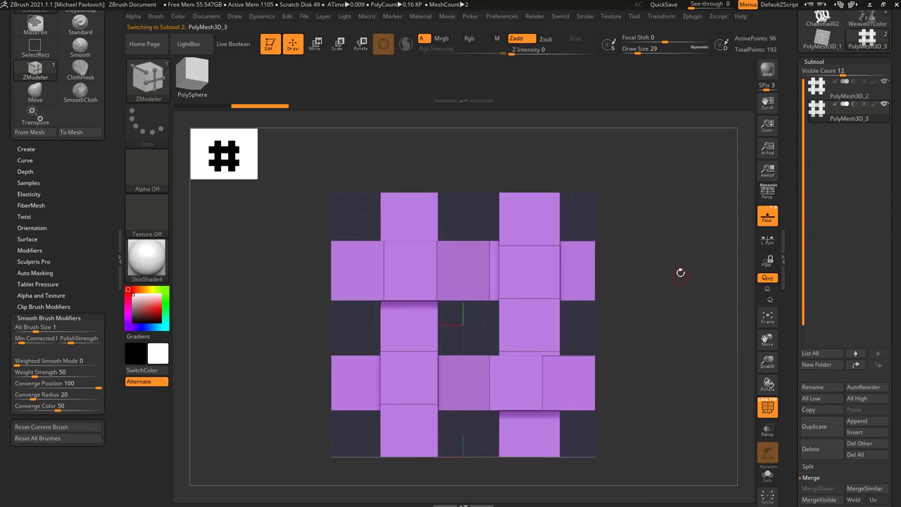
Switch to the Move brush and set its draw size to 101
{"action": "key", "text": "b"}
{"action": "key", "text": "m"}
{"action": "key", "text": "v"}
{"action": "key", "text": "s"}
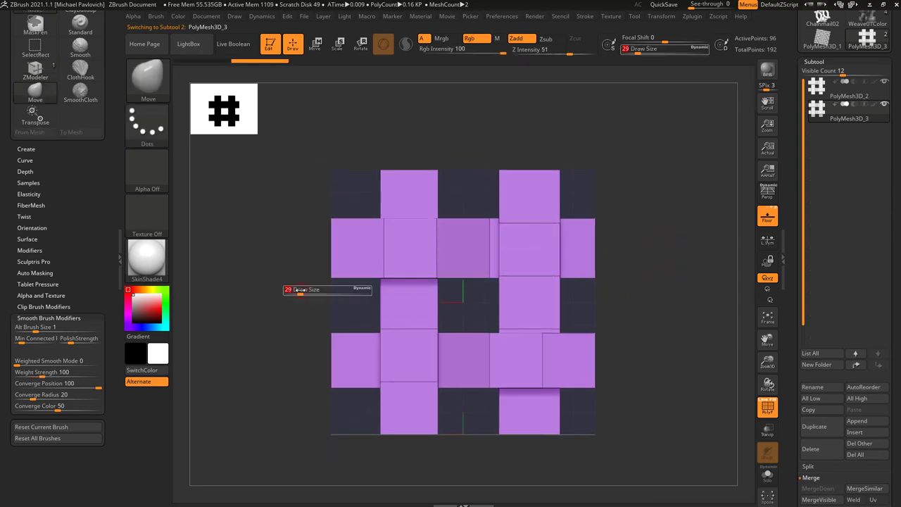
{"action": "mouse_move", "coordinate": [300, 289]}
{"action": "left_mouse_down"}
{"action": "mouse_move", "coordinate": [312, 290]}
{"action": "mouse_move", "coordinate": [283, 302]}
{"action": "left_mouse_up"}
Enable Topological auto masking for the Move brush and set its range to 1.5
{"action": "key", "text": "shift"}
{"action": "left_click", "coordinate": [49, 317]}
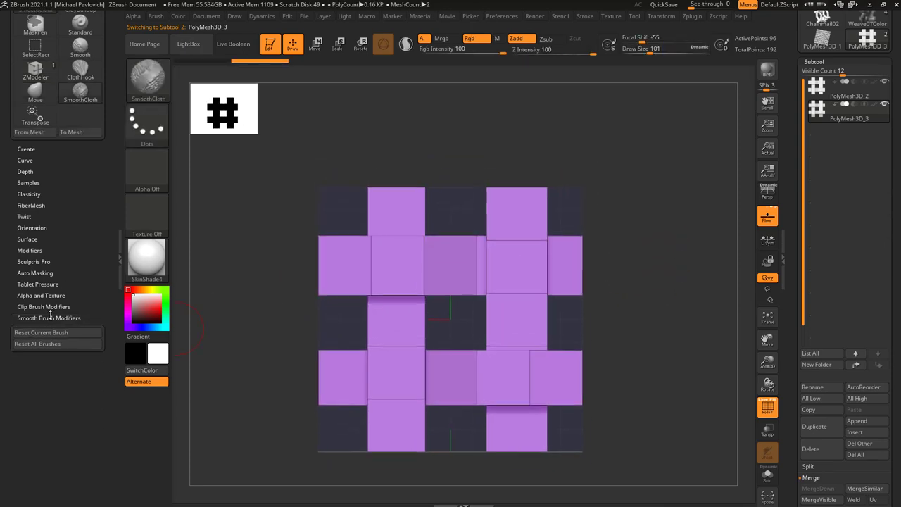
{"action": "left_click", "coordinate": [42, 274]}
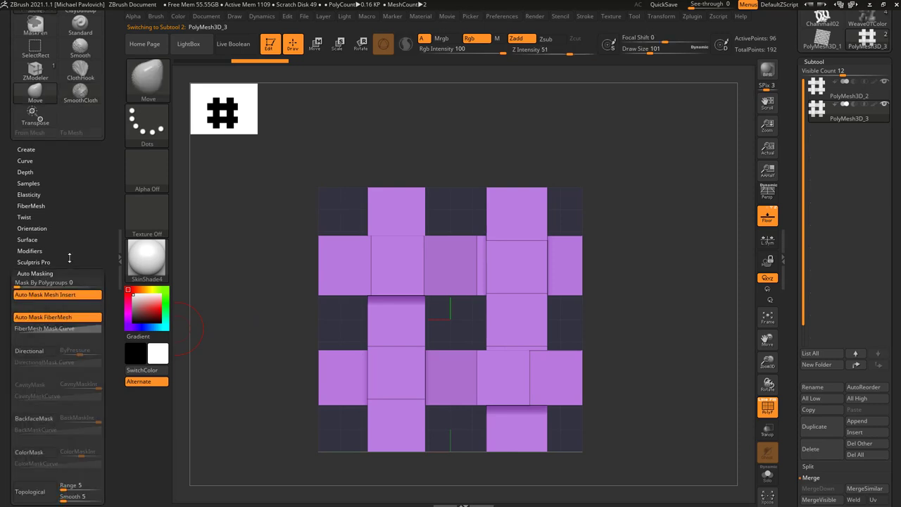
{"action": "scroll", "coordinate": [50, 389], "scroll_direction": "down", "scroll_amount": 1}
{"action": "left_click", "coordinate": [69, 445]}
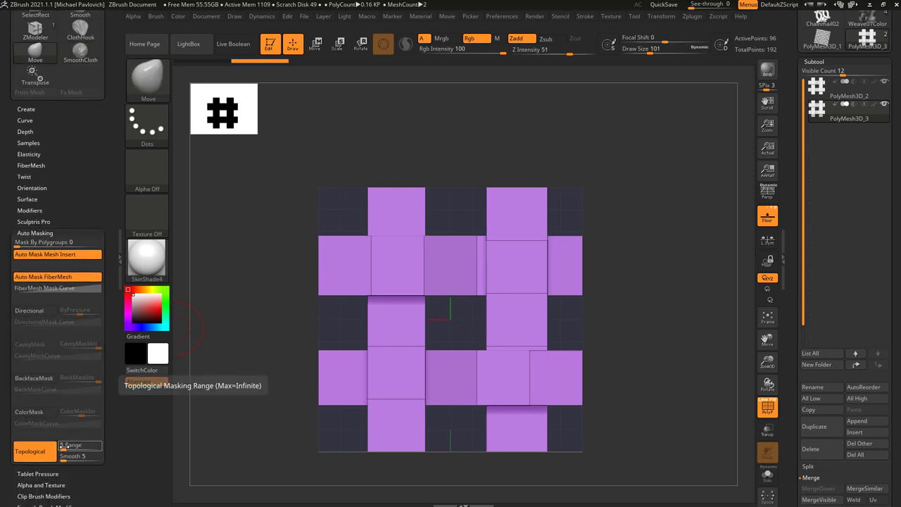
{"action": "left_click", "coordinate": [64, 445]}
Enlarge the draw size to 257 and pull the upper strip's top edge slightly down beside the left vertical strip
{"action": "right_click_drag", "start_coordinate": [459, 227], "coordinate": [441, 228], "text": "alt"}
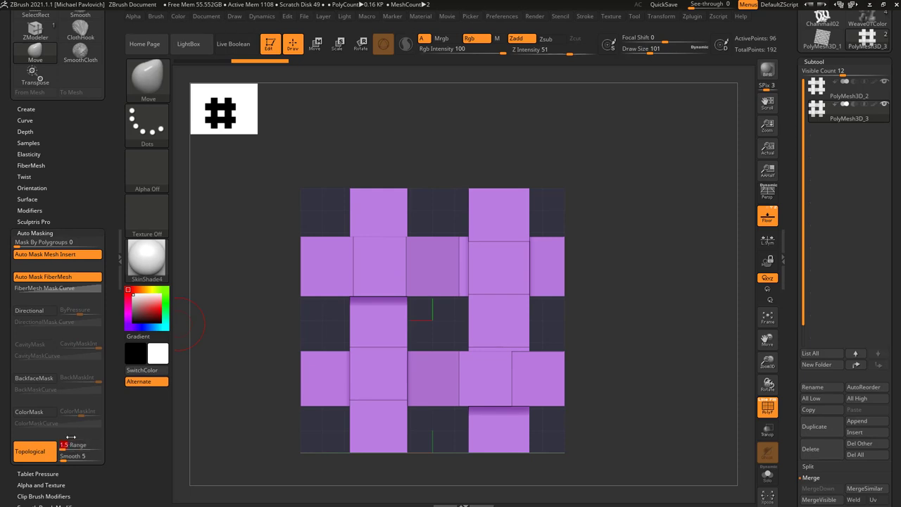
{"action": "key", "text": "s"}
{"action": "left_click_drag", "start_coordinate": [424, 273], "coordinate": [436, 271]}
{"action": "left_click_drag", "start_coordinate": [406, 241], "coordinate": [408, 281]}
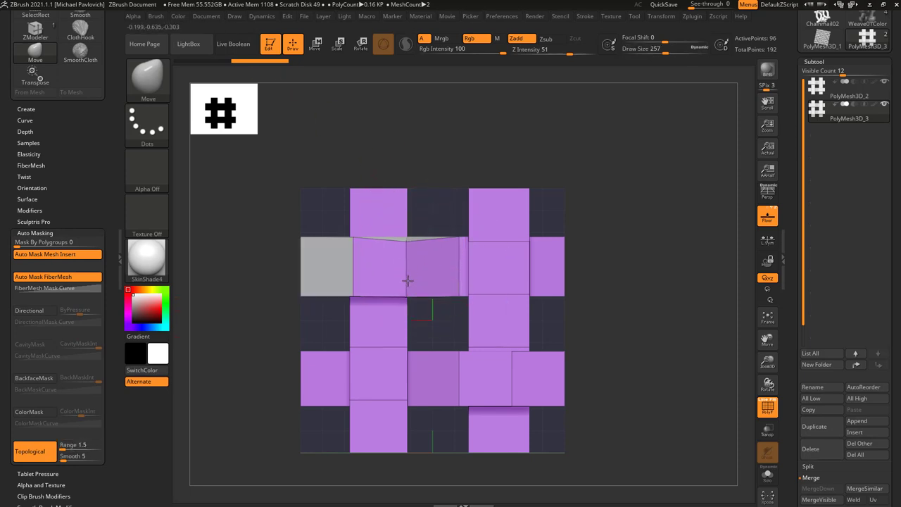
Hide the original weave subtool and bend the middle of the upper horizontal strip between the two vertical strips
{"action": "left_click", "coordinate": [885, 85]}
{"action": "right_click_drag", "start_coordinate": [435, 285], "coordinate": [412, 283], "text": "alt"}
{"action": "left_click_drag", "start_coordinate": [386, 280], "coordinate": [428, 242]}
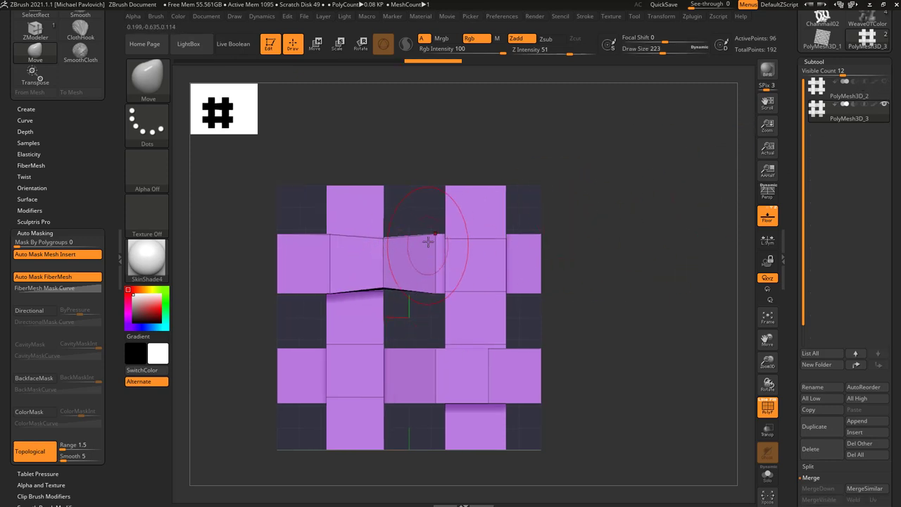
{"action": "left_click_drag", "start_coordinate": [434, 292], "coordinate": [436, 235]}
Resize the Move brush and pull the middle of the lower horizontal strip upward between the vertical strips
{"action": "key", "text": "s"}
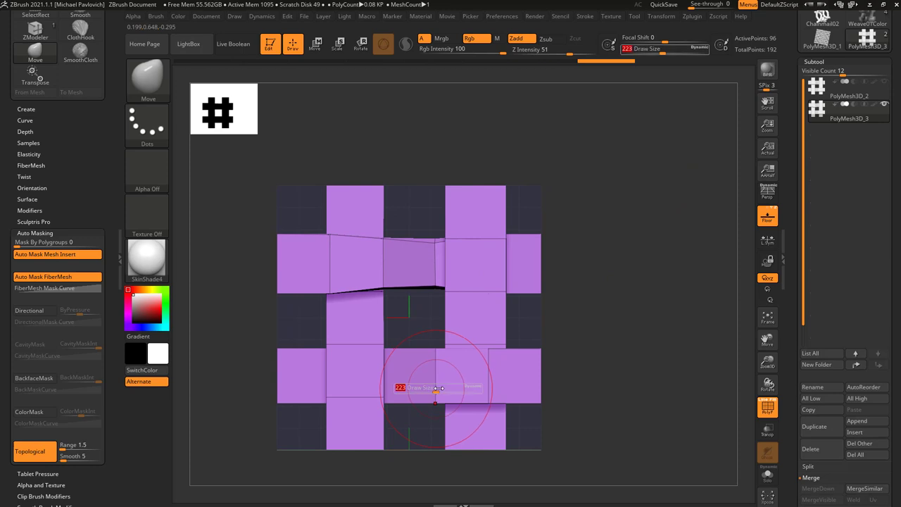
{"action": "left_click_drag", "start_coordinate": [437, 387], "coordinate": [445, 386]}
{"action": "left_click_drag", "start_coordinate": [440, 383], "coordinate": [441, 335]}
{"action": "mouse_move", "coordinate": [442, 332]}
{"action": "right_mouse_down"}
{"action": "mouse_move", "coordinate": [442, 362]}
{"action": "mouse_move", "coordinate": [466, 368]}
{"action": "right_mouse_up"}
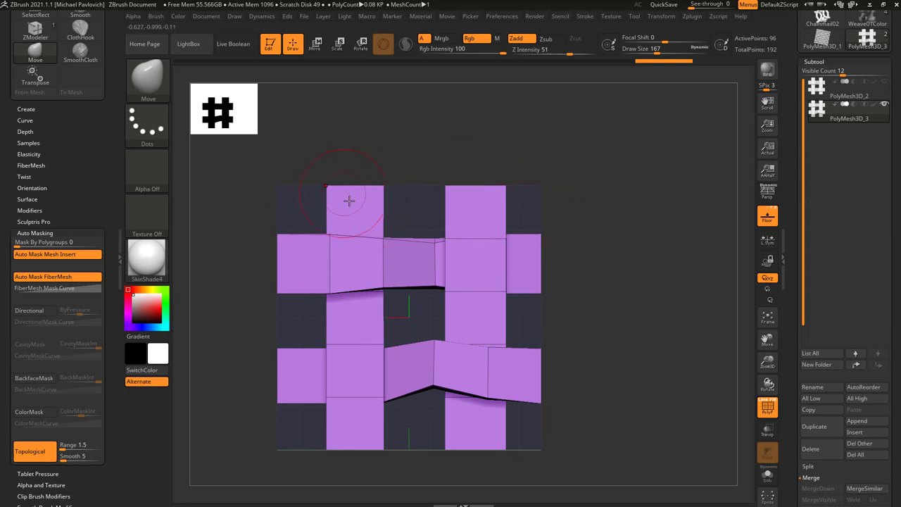
Mask only the weave's outer end cells and push both vertical strips' inner edges away from the central opening
{"action": "mouse_move", "coordinate": [285, 195]}
{"action": "left_mouse_down", "text": "ctrl"}
{"action": "mouse_move", "coordinate": [510, 434]}
{"action": "mouse_move", "coordinate": [534, 436]}
{"action": "left_mouse_up", "text": "ctrl"}
{"action": "left_click", "coordinate": [687, 386], "text": "ctrl"}
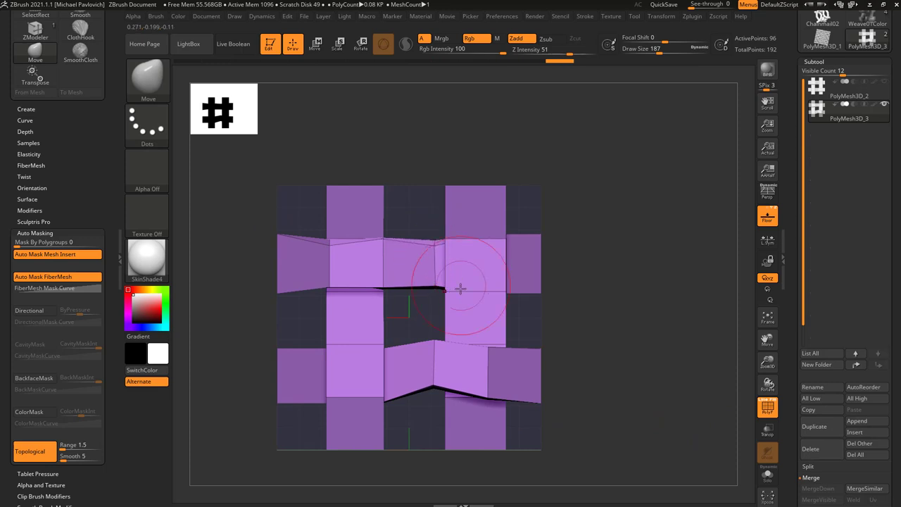
{"action": "left_click_drag", "start_coordinate": [459, 289], "coordinate": [475, 290]}
{"action": "mouse_move", "coordinate": [389, 330]}
{"action": "left_mouse_down"}
{"action": "mouse_move", "coordinate": [332, 331]}
{"action": "mouse_move", "coordinate": [389, 331]}
{"action": "mouse_move", "coordinate": [368, 338]}
{"action": "left_mouse_up"}
{"action": "key", "text": "s"}
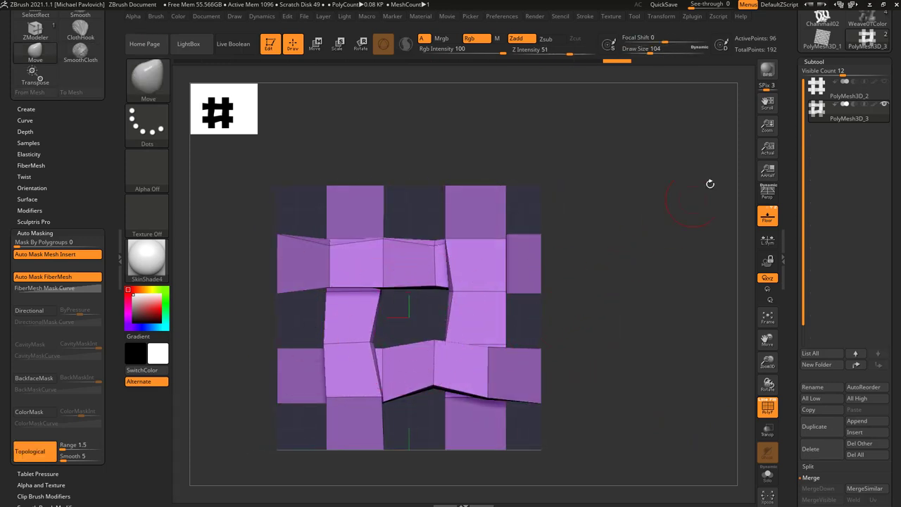
Try moving the undeformed PolyMesh3D_2 weave straight up above the reshaped one with the Move gizmo
{"action": "left_click", "coordinate": [844, 93]}
{"action": "left_click_drag", "start_coordinate": [682, 206], "coordinate": [646, 248], "text": "alt"}
{"action": "key", "text": "w"}
{"action": "left_click_drag", "start_coordinate": [335, 329], "coordinate": [385, 324]}
{"action": "key", "text": "ctrl+z"}
{"action": "left_click_drag", "start_coordinate": [382, 268], "coordinate": [381, 77]}
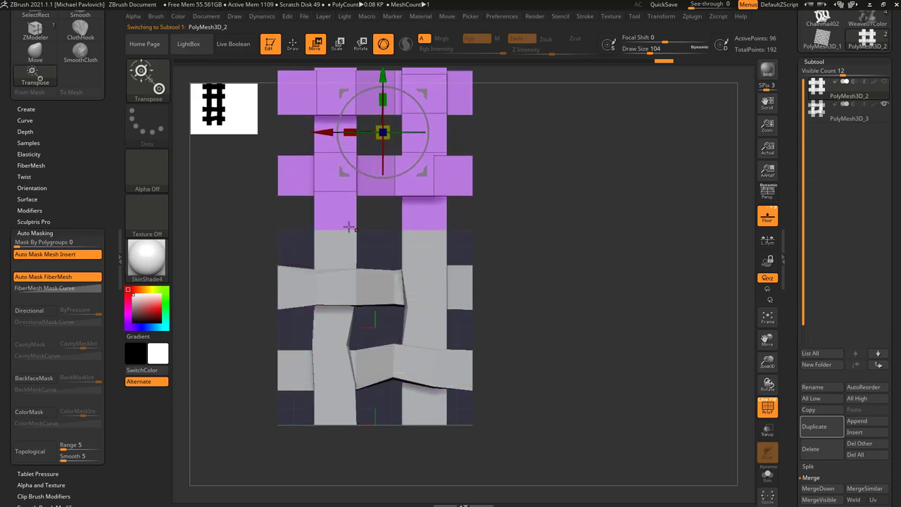
{"action": "key", "text": "ctrl+z"}
{"action": "left_click_drag", "start_coordinate": [608, 340], "coordinate": [660, 329], "text": "alt"}
Return to the reshaped PolyMesh3D_3 subtool in Draw mode, clear its mask and duplicate it
{"action": "left_click", "coordinate": [847, 120]}
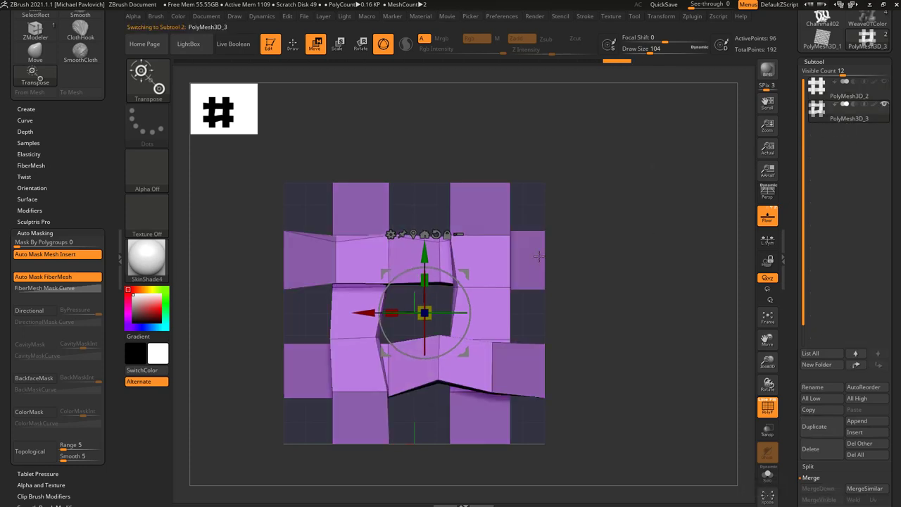
{"action": "key", "text": "q"}
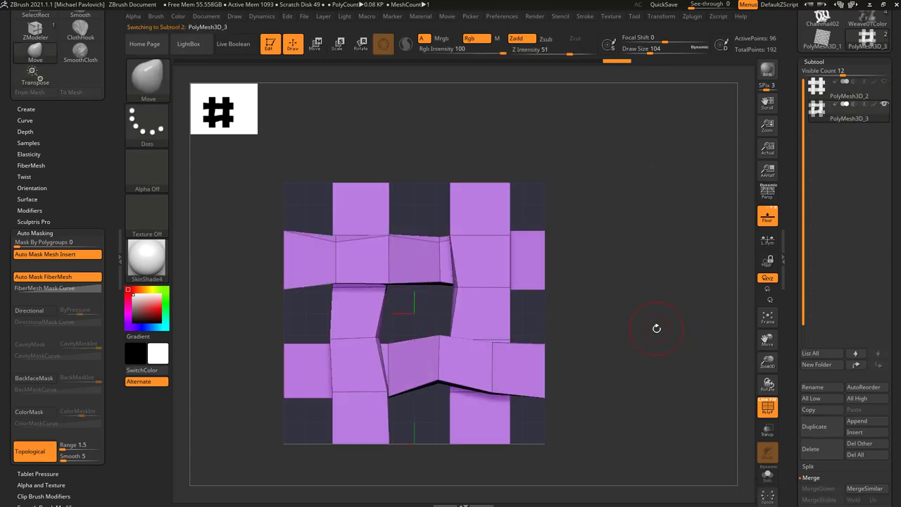
{"action": "left_click", "coordinate": [821, 427]}
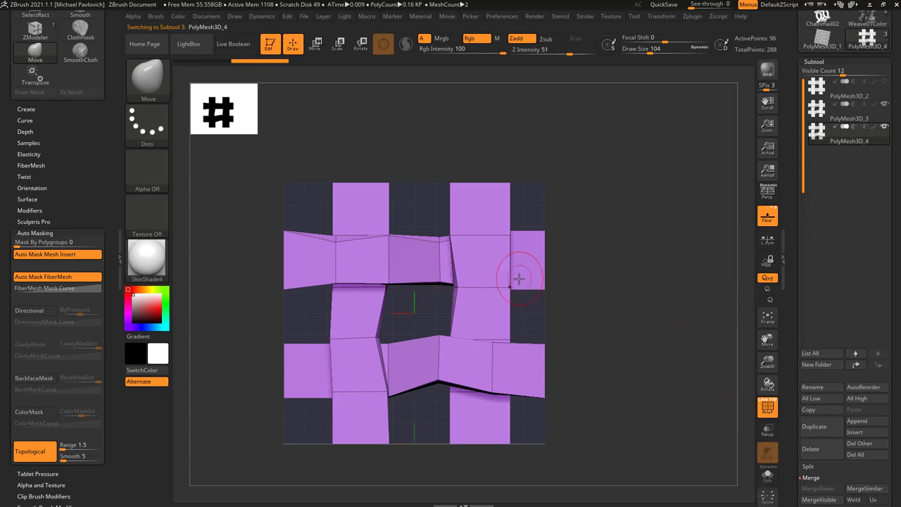
Try inserting a single edge loop across the upper horizontal strip with the ZModeler brush
{"action": "key", "text": "b"}
{"action": "key", "text": "z"}
{"action": "key", "text": "m"}
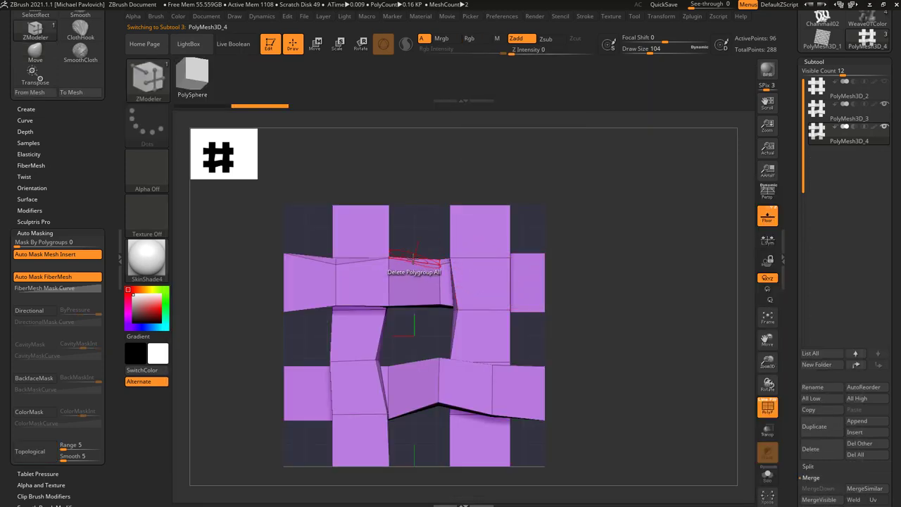
{"action": "key", "text": "space"}
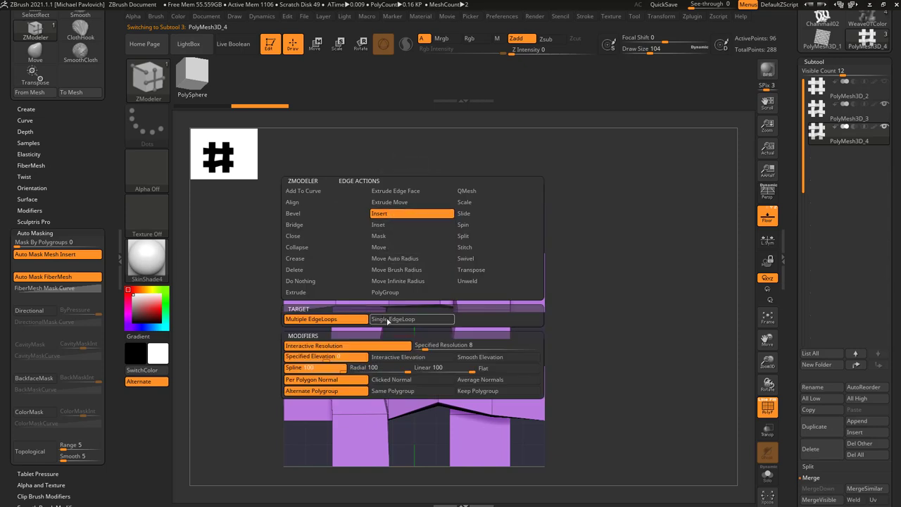
{"action": "left_click", "coordinate": [387, 320]}
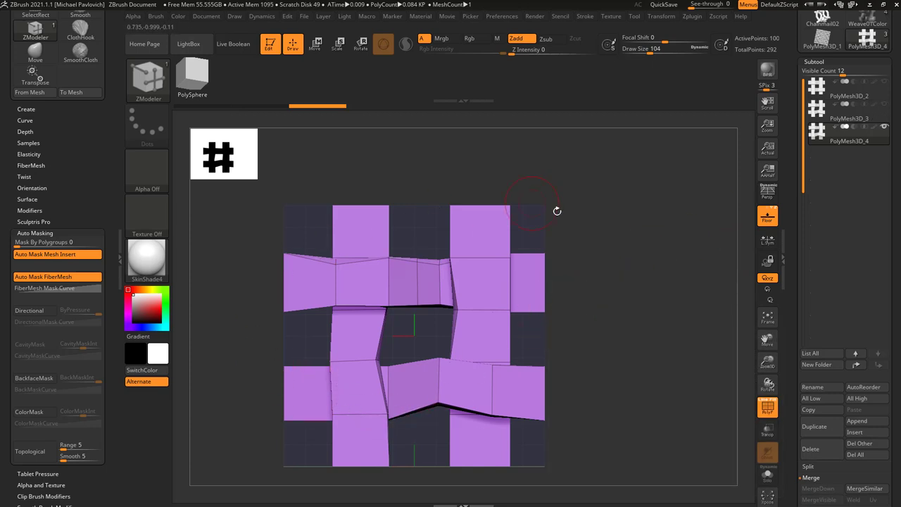
{"action": "mouse_move", "coordinate": [670, 294]}
{"action": "left_mouse_down"}
{"action": "mouse_move", "coordinate": [655, 342]}
{"action": "mouse_move", "coordinate": [670, 300]}
{"action": "left_mouse_up"}
{"action": "key", "text": "ctrl+z"}
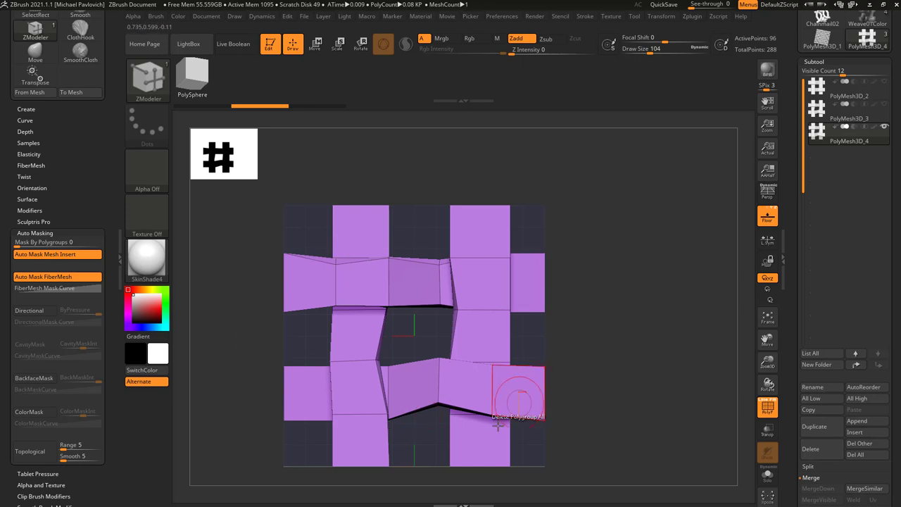
Mask the central area of the duplicated weave and invert the mask to protect its outer end cells
{"action": "key", "text": "ctrl"}
{"action": "left_click_drag", "start_coordinate": [298, 224], "coordinate": [533, 447], "text": "ctrl"}
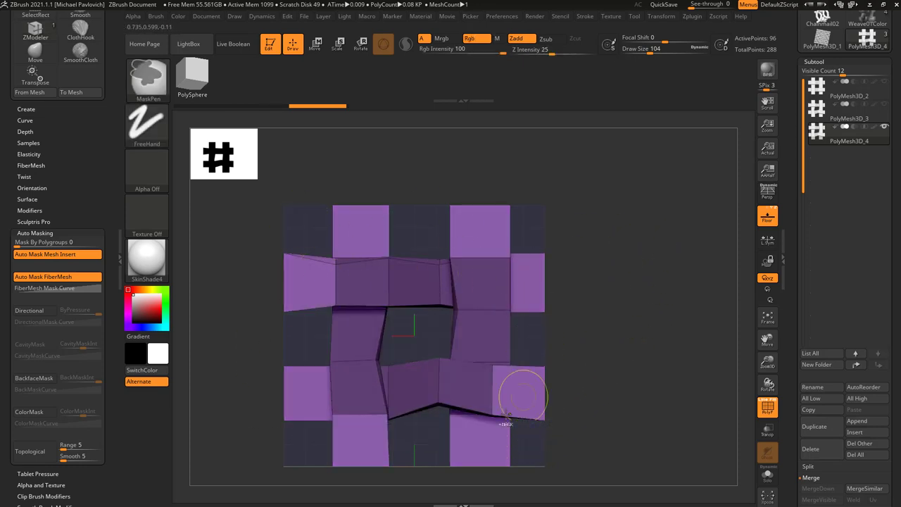
{"action": "left_click", "coordinate": [659, 266], "text": "ctrl"}
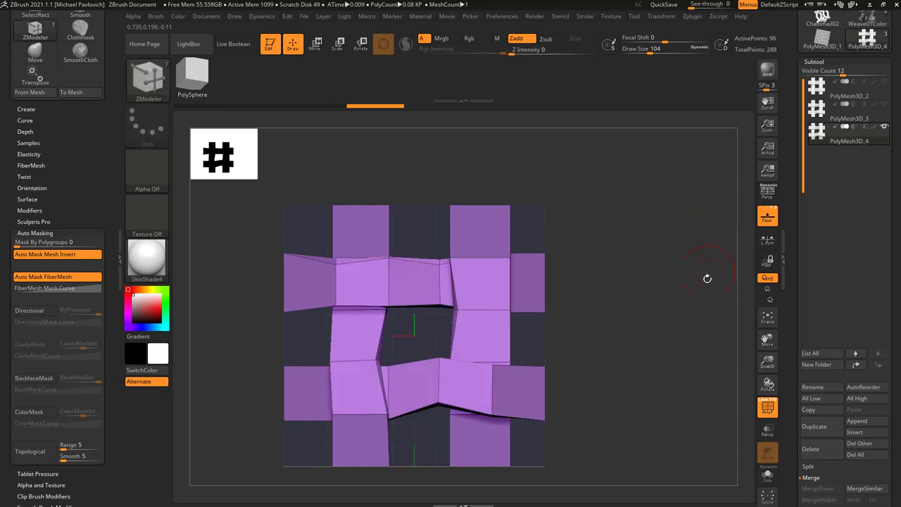
With the Move brush at draw size 172, raise the upper strip's left bend and pinch the left vertical strip's outer edge inward
{"action": "key", "text": "s"}
{"action": "left_click", "coordinate": [389, 293]}
{"action": "key", "text": "b"}
{"action": "key", "text": "m"}
{"action": "key", "text": "v"}
{"action": "left_click_drag", "start_coordinate": [338, 243], "coordinate": [340, 227]}
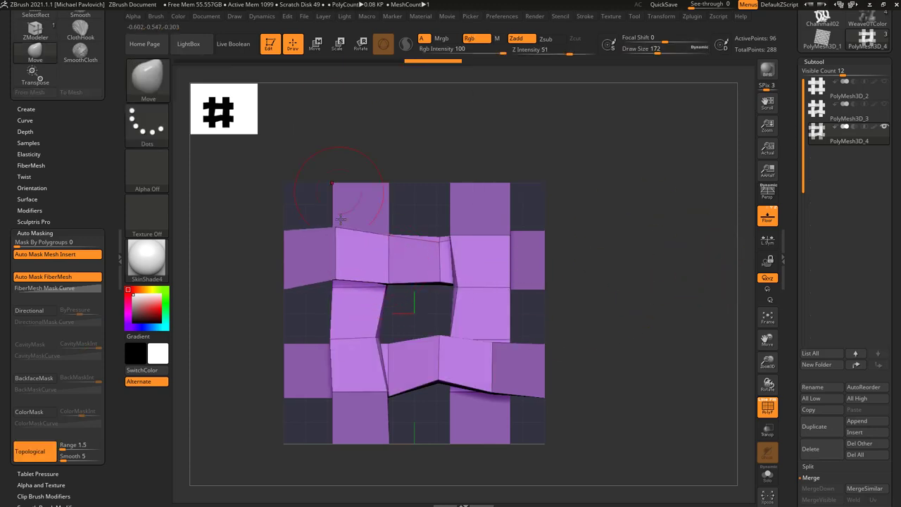
{"action": "mouse_move", "coordinate": [376, 341]}
{"action": "right_mouse_down"}
{"action": "mouse_move", "coordinate": [375, 414]}
{"action": "mouse_move", "coordinate": [368, 340]}
{"action": "right_mouse_up"}
{"action": "left_click_drag", "start_coordinate": [336, 338], "coordinate": [353, 336]}
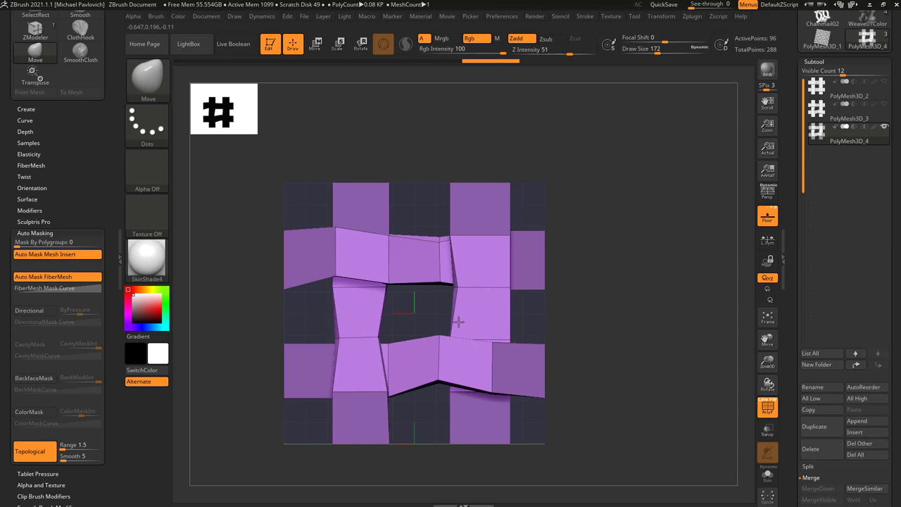
Shift both edges of the right vertical strip's middle toward the central opening and clear the mask
{"action": "left_click_drag", "start_coordinate": [465, 293], "coordinate": [454, 293]}
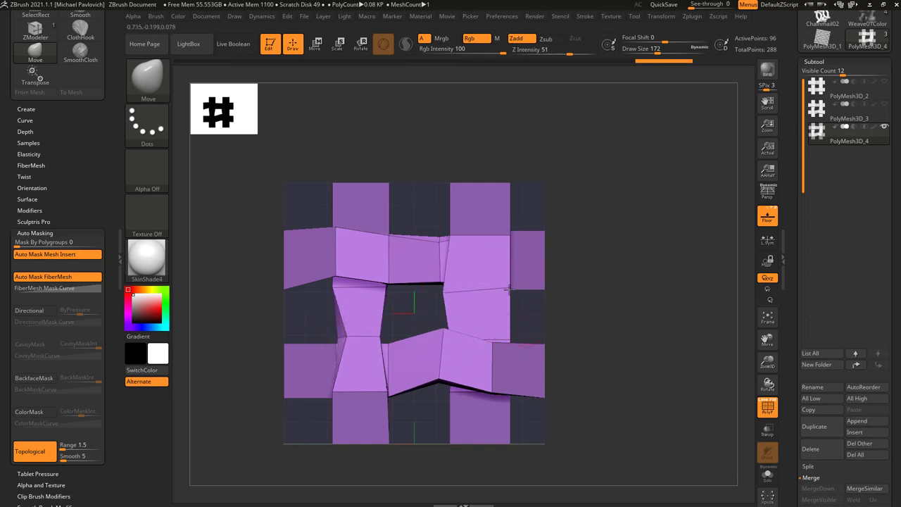
{"action": "left_click_drag", "start_coordinate": [509, 289], "coordinate": [495, 289]}
{"action": "left_click_drag", "start_coordinate": [590, 252], "coordinate": [652, 292], "text": "ctrl"}
{"action": "mouse_move", "coordinate": [663, 300]}
{"action": "right_mouse_down"}
{"action": "mouse_move", "coordinate": [670, 317]}
{"action": "mouse_move", "coordinate": [658, 311]}
{"action": "right_mouse_up"}
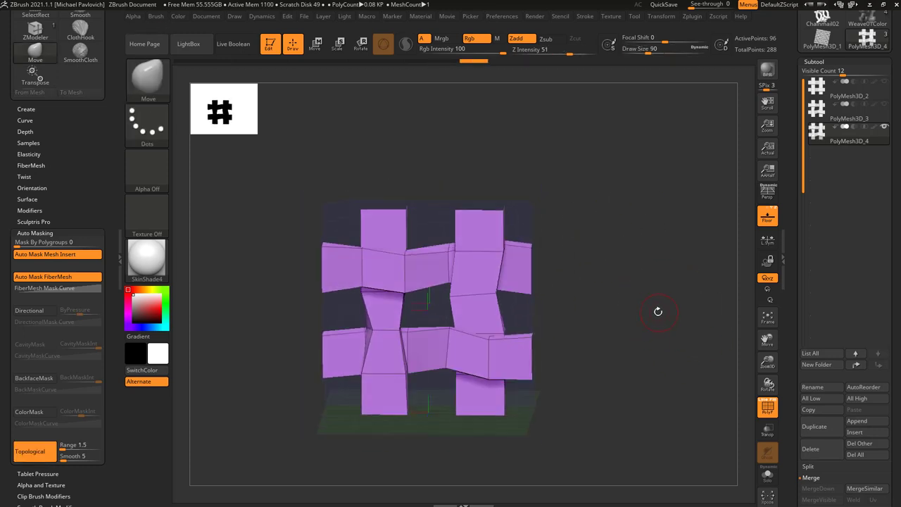
{"action": "left_click_drag", "start_coordinate": [657, 311], "coordinate": [617, 304]}
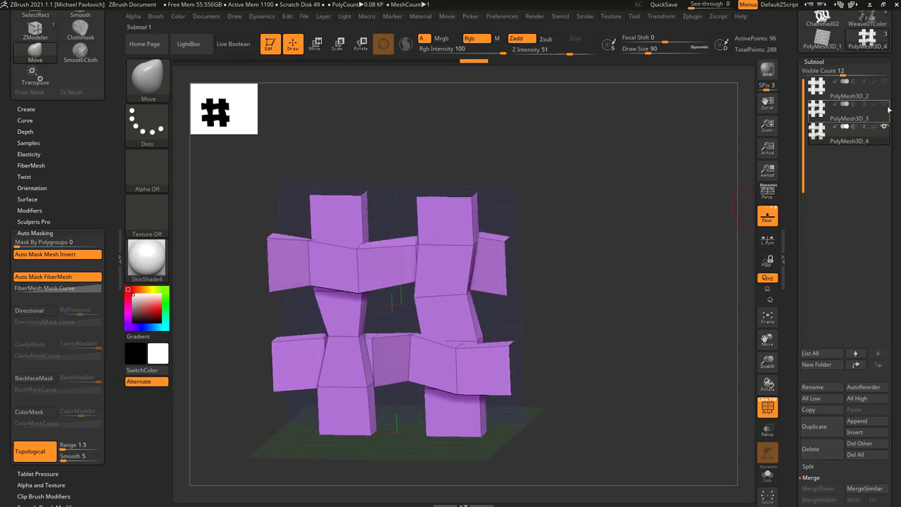
Turn on polypaint for all three weave subtools and switch off the PolyFrame display
{"action": "mouse_move", "coordinate": [879, 128]}
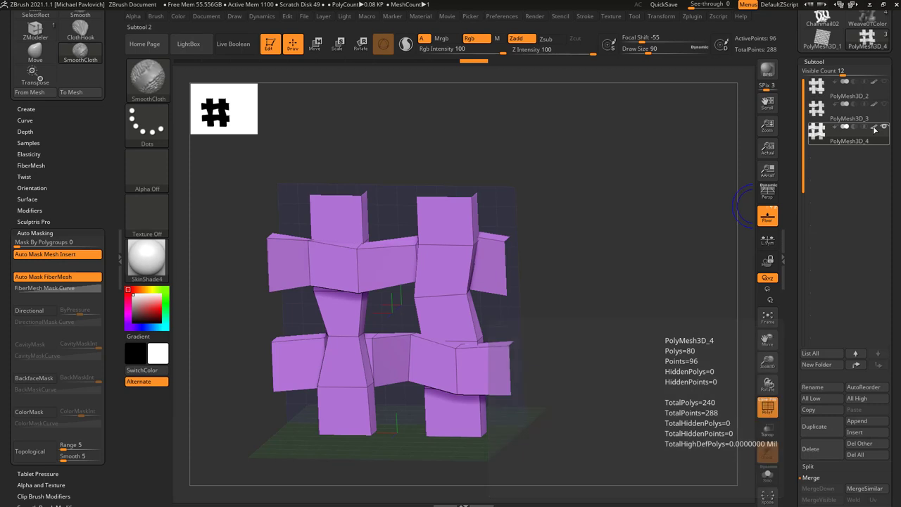
{"action": "key", "text": "b"}
{"action": "key", "text": "m"}
{"action": "key", "text": "v"}
{"action": "left_click_drag", "start_coordinate": [659, 206], "coordinate": [696, 197], "text": "alt"}
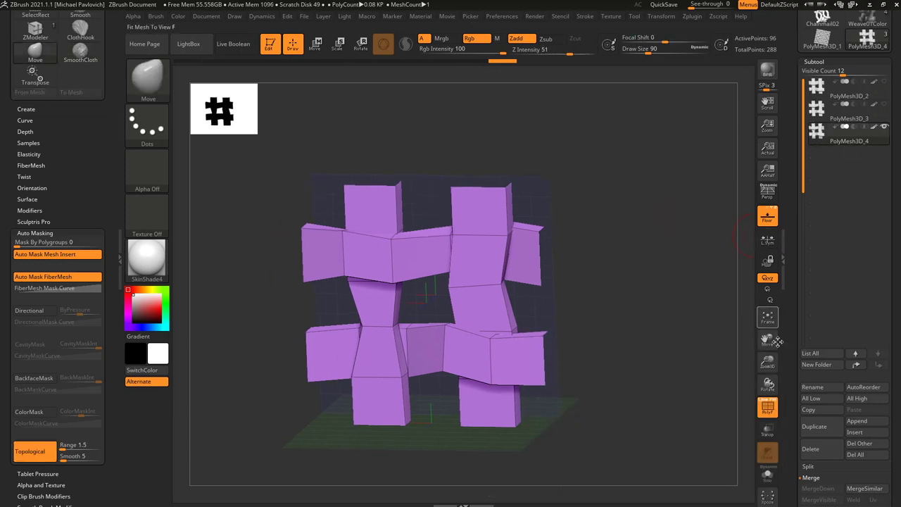
{"action": "left_click", "coordinate": [768, 407]}
{"action": "left_click_drag", "start_coordinate": [701, 369], "coordinate": [675, 278]}
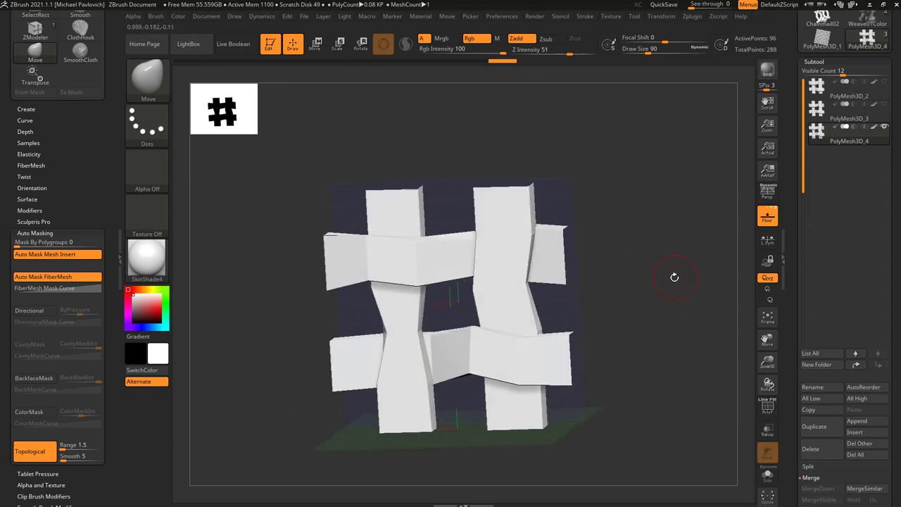
Pick a mid grey colour and set up the Standard brush to paint Rgb only, with Zadd off
{"action": "left_click", "coordinate": [133, 305]}
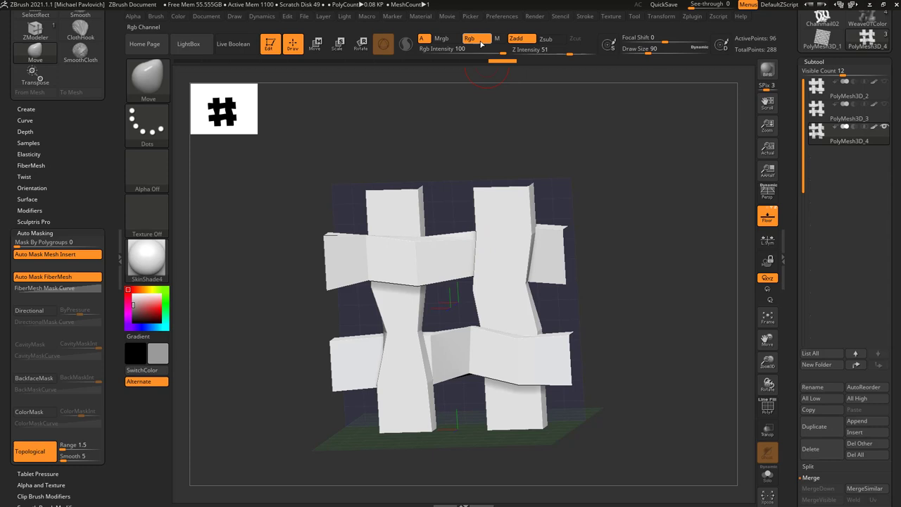
{"action": "key", "text": "b"}
{"action": "key", "text": "s"}
{"action": "key", "text": "t"}
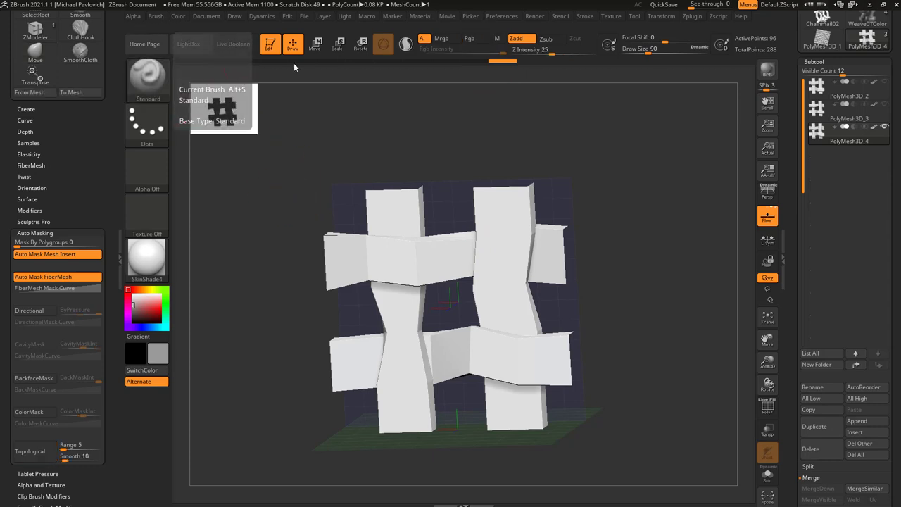
{"action": "left_click", "coordinate": [479, 39]}
{"action": "left_click", "coordinate": [516, 38]}
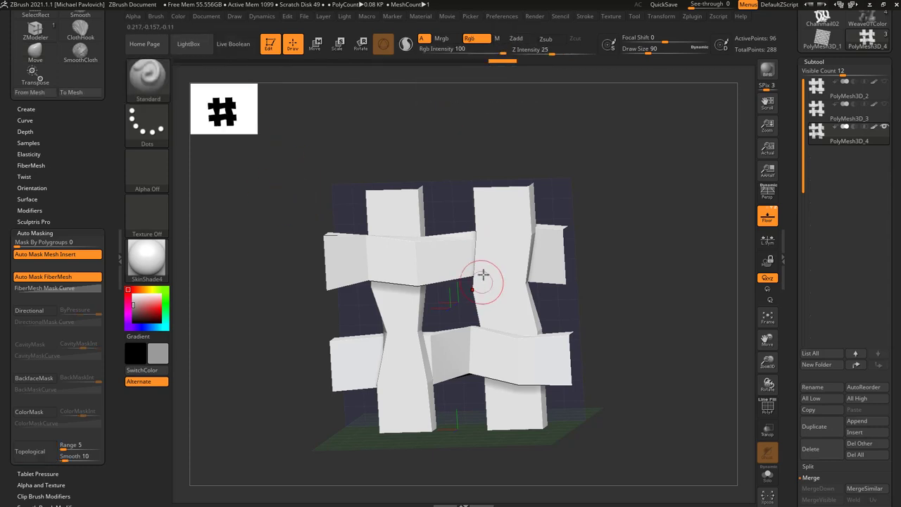
Paint grey over the middle of the PolyMesh3D_4 weave, then isolate PolyMesh3D_3 with Solo and paint its strips too
{"action": "left_click_drag", "start_coordinate": [483, 273], "coordinate": [486, 274]}
{"action": "mouse_move", "coordinate": [420, 306]}
{"action": "left_mouse_down"}
{"action": "mouse_move", "coordinate": [389, 241]}
{"action": "mouse_move", "coordinate": [411, 372]}
{"action": "mouse_move", "coordinate": [517, 327]}
{"action": "left_mouse_up"}
{"action": "left_click", "coordinate": [852, 118]}
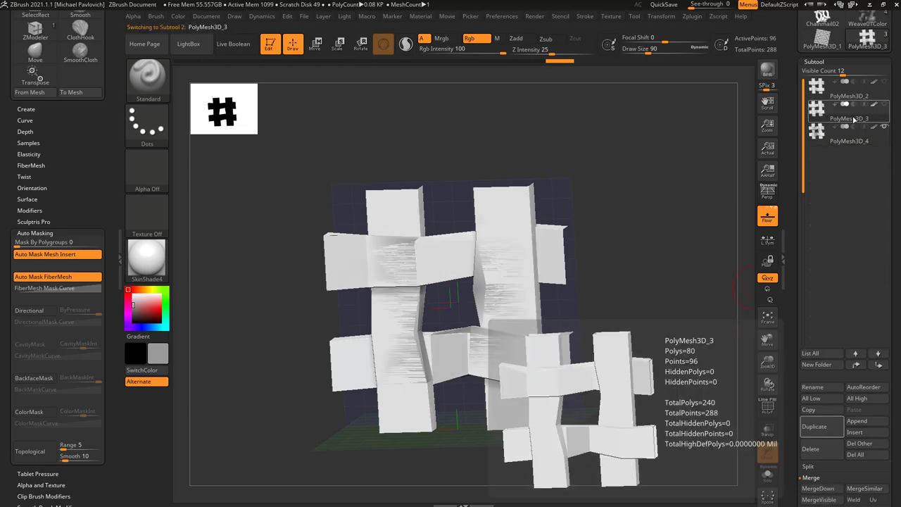
{"action": "left_click", "coordinate": [767, 474]}
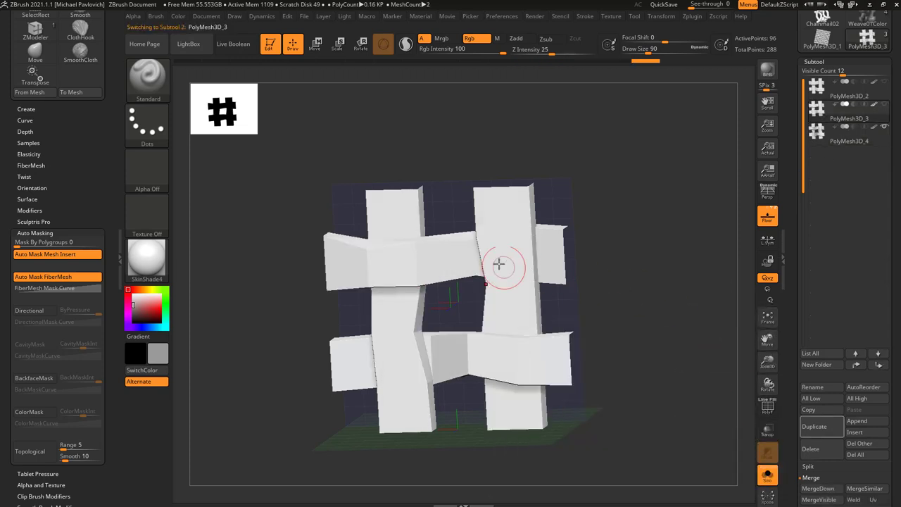
{"action": "mouse_move", "coordinate": [499, 264]}
{"action": "left_mouse_down"}
{"action": "mouse_move", "coordinate": [523, 238]}
{"action": "mouse_move", "coordinate": [557, 245]}
{"action": "mouse_move", "coordinate": [556, 268]}
{"action": "left_mouse_up"}
{"action": "mouse_move", "coordinate": [419, 363]}
{"action": "left_mouse_down"}
{"action": "mouse_move", "coordinate": [403, 303]}
{"action": "mouse_move", "coordinate": [415, 370]}
{"action": "left_mouse_up"}
Select the undeformed PolyMesh3D_2 weave and paint grey shading across its upper and right vertical strips
{"action": "left_click", "coordinate": [868, 96]}
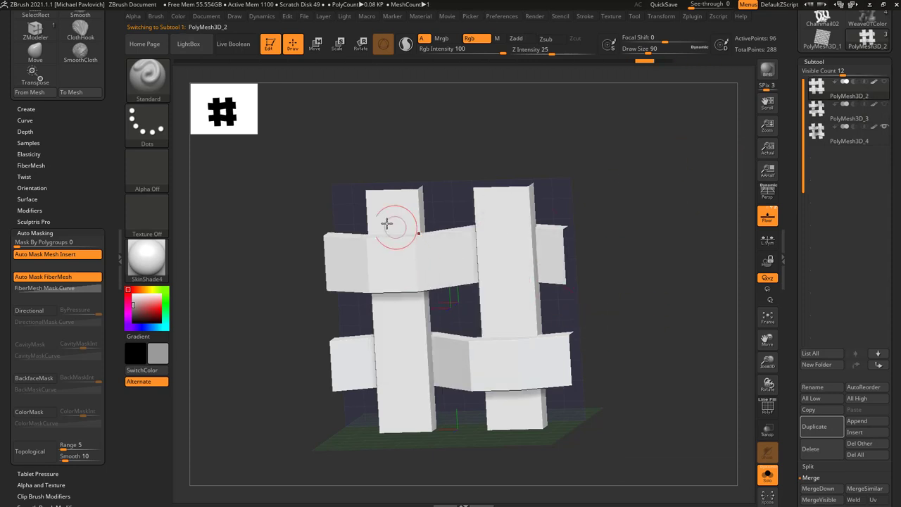
{"action": "left_click_drag", "start_coordinate": [386, 224], "coordinate": [462, 359]}
{"action": "left_click_drag", "start_coordinate": [482, 273], "coordinate": [483, 263]}
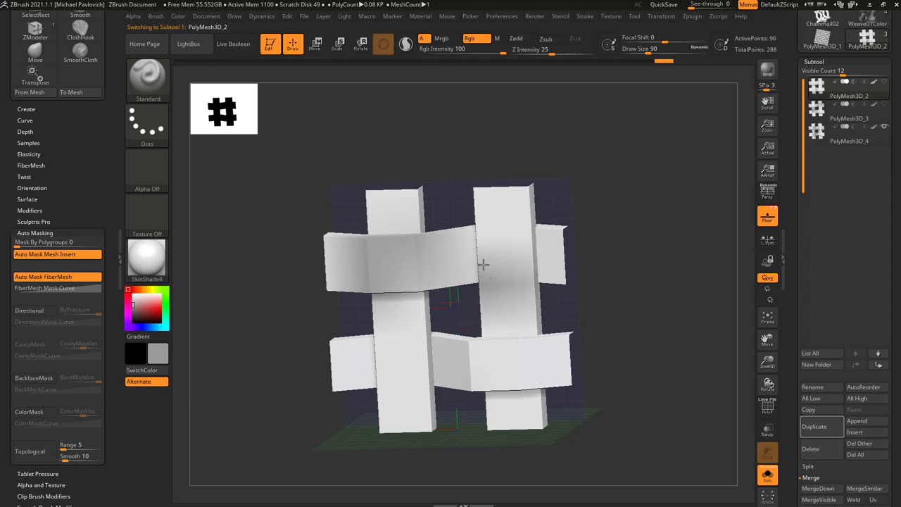
{"action": "left_click", "coordinate": [853, 116]}
{"action": "left_click", "coordinate": [850, 97]}
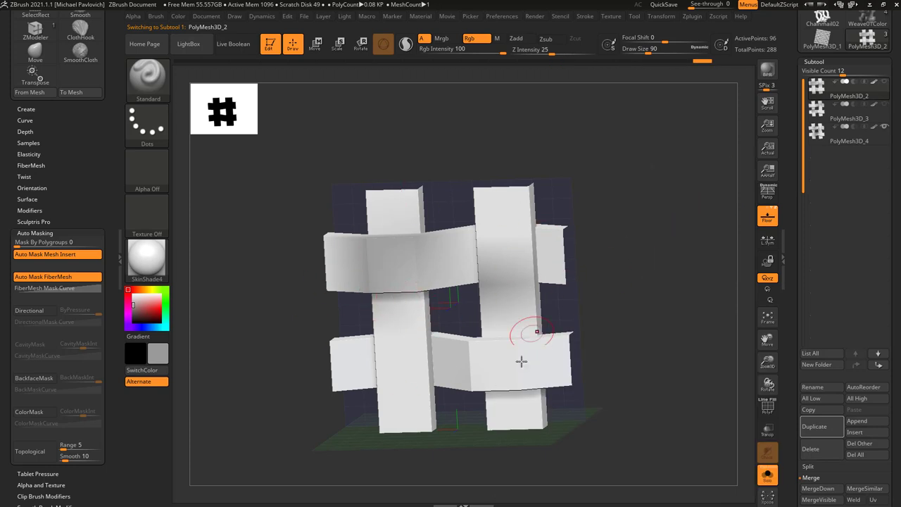
{"action": "left_click_drag", "start_coordinate": [634, 338], "coordinate": [664, 332], "text": "shift"}
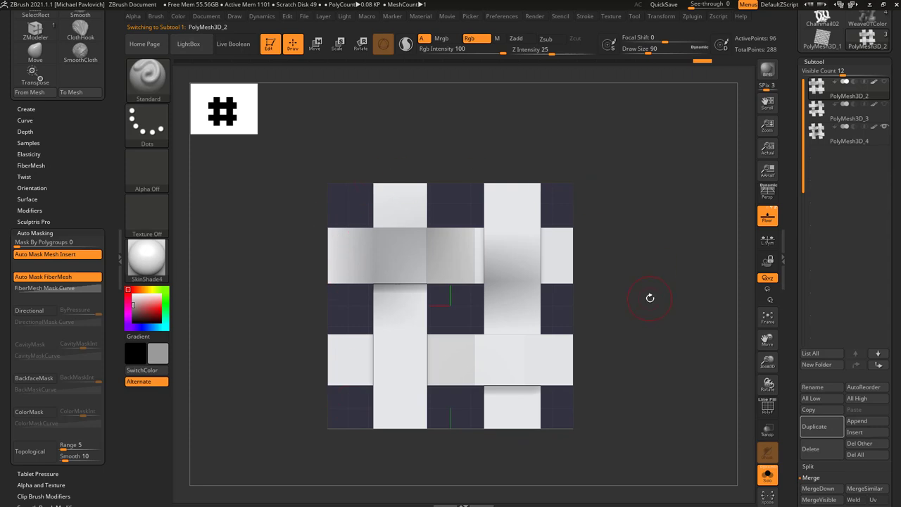
{"action": "scroll", "coordinate": [790, 328], "scroll_direction": "up", "scroll_amount": 5}
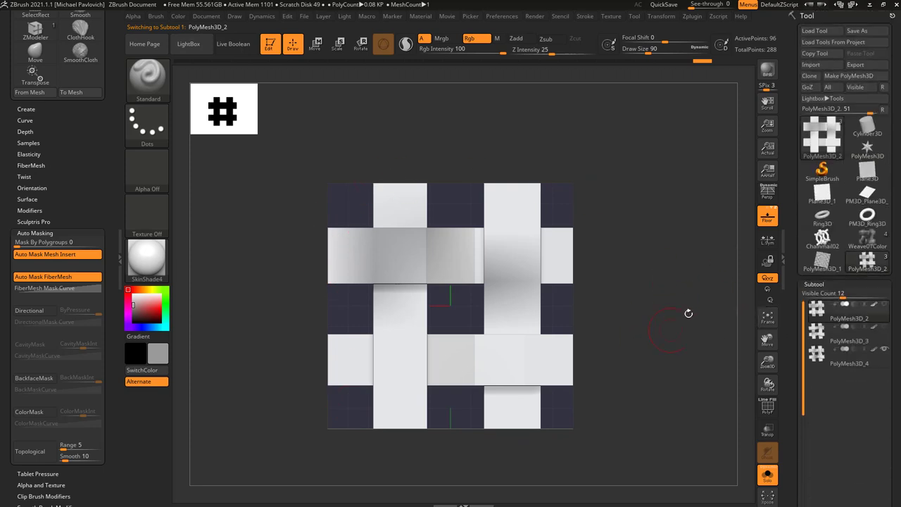
{"action": "left_click_drag", "start_coordinate": [689, 314], "coordinate": [707, 327]}
{"action": "scroll", "coordinate": [788, 253], "scroll_direction": "down", "scroll_amount": 6}
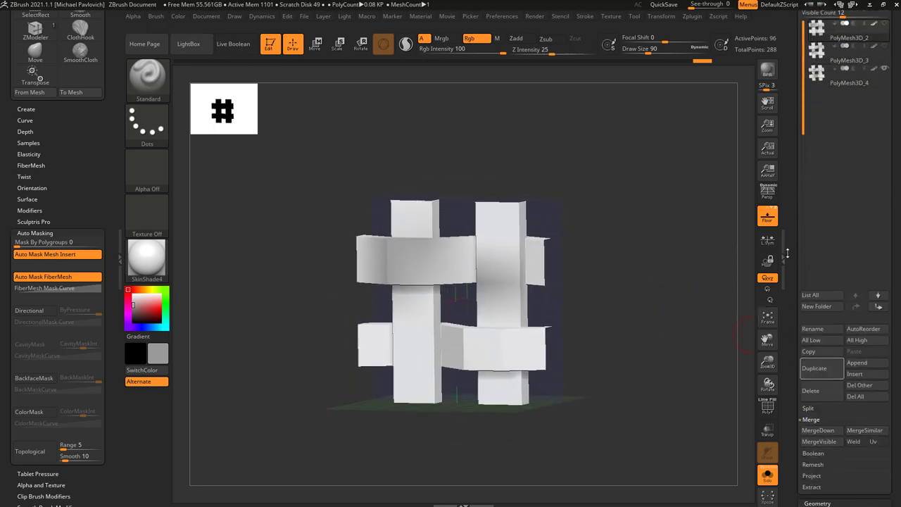
{"action": "scroll", "coordinate": [796, 257], "scroll_direction": "down", "scroll_amount": 3}
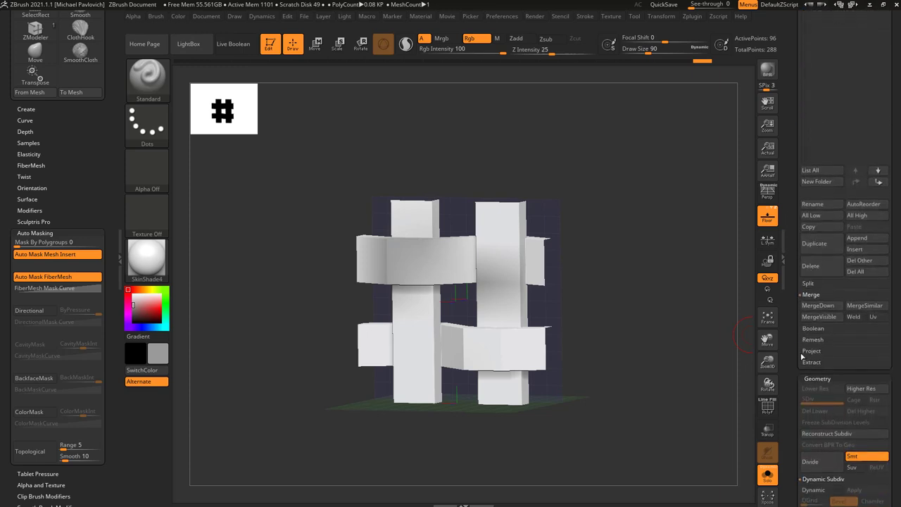
Save the three-subtool weave tool as Test in the ZMicroPoly folder
{"action": "scroll", "coordinate": [796, 385], "scroll_direction": "down", "scroll_amount": 4}
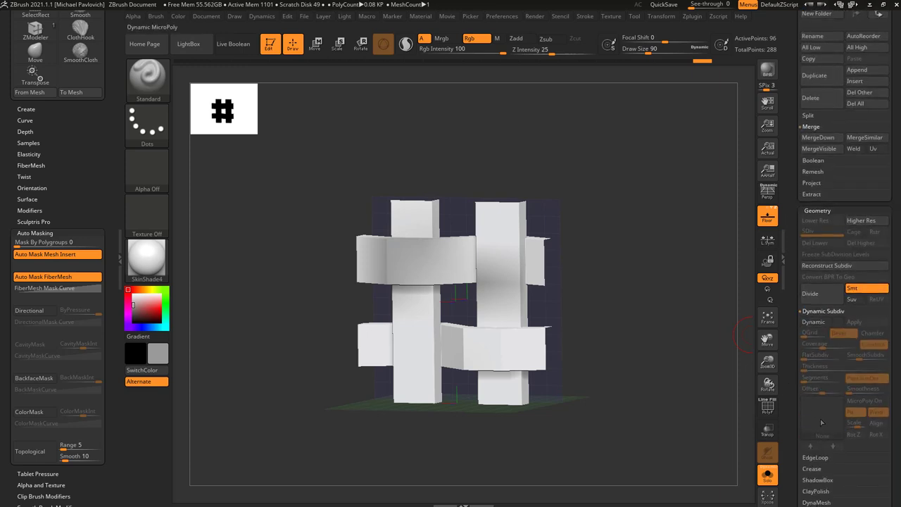
{"action": "scroll", "coordinate": [797, 309], "scroll_direction": "up", "scroll_amount": 10}
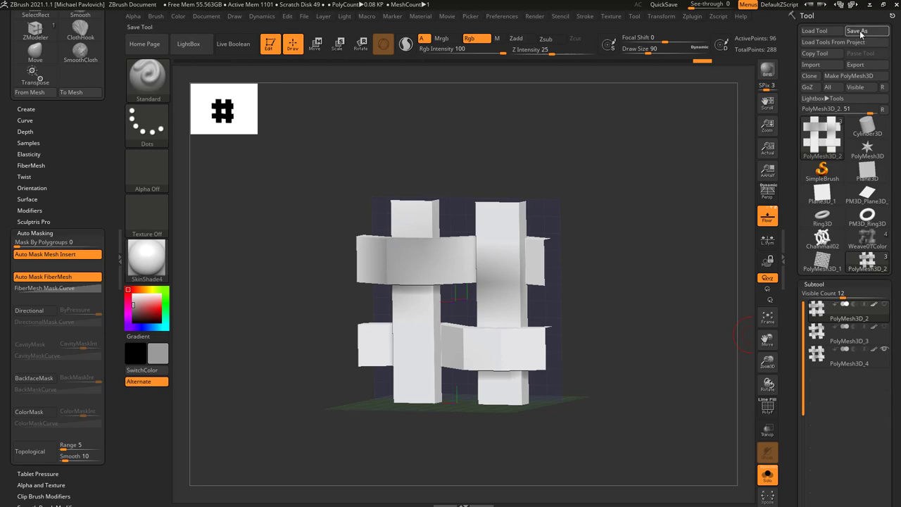
{"action": "left_click", "coordinate": [859, 31]}
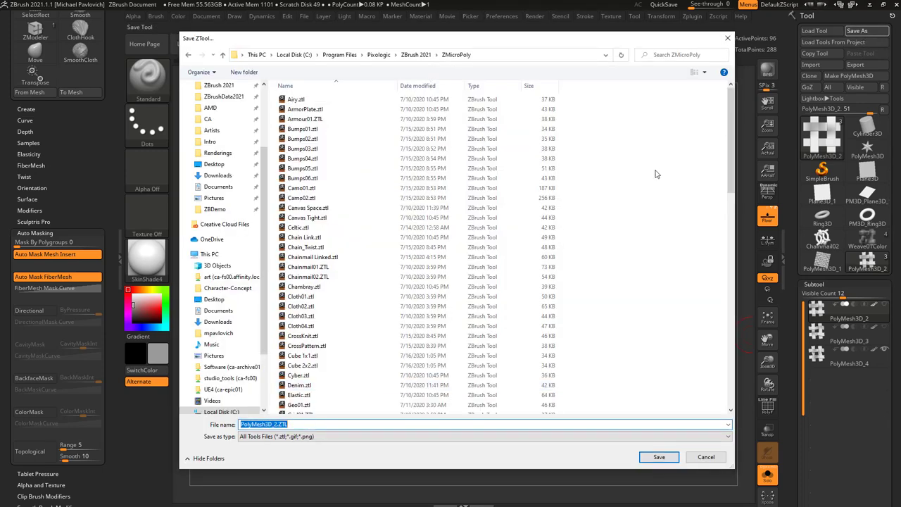
{"action": "left_click", "coordinate": [328, 422]}
{"action": "type", "text": "Test"}
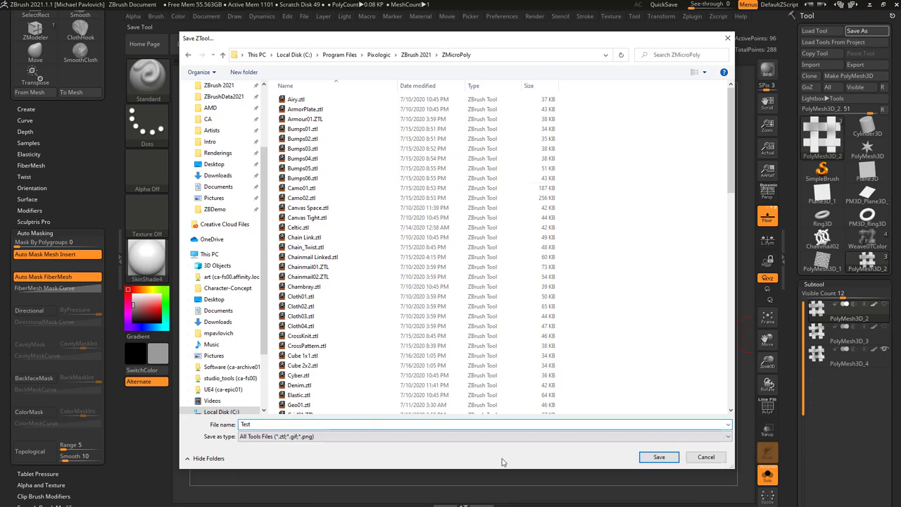
{"action": "left_click", "coordinate": [647, 458]}
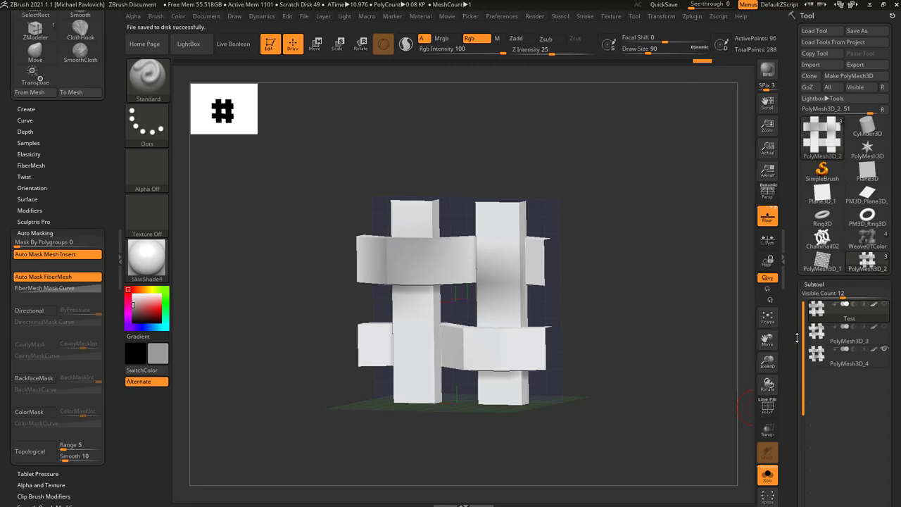
Switch to the PolyMesh3D_1 chainmail tool, then leave Edit mode and clear the canvas
{"action": "left_click", "coordinate": [824, 269]}
{"action": "right_click_drag", "start_coordinate": [679, 205], "coordinate": [680, 325]}
{"action": "left_click_drag", "start_coordinate": [680, 325], "coordinate": [687, 338]}
{"action": "left_click_drag", "start_coordinate": [790, 329], "coordinate": [790, 381]}
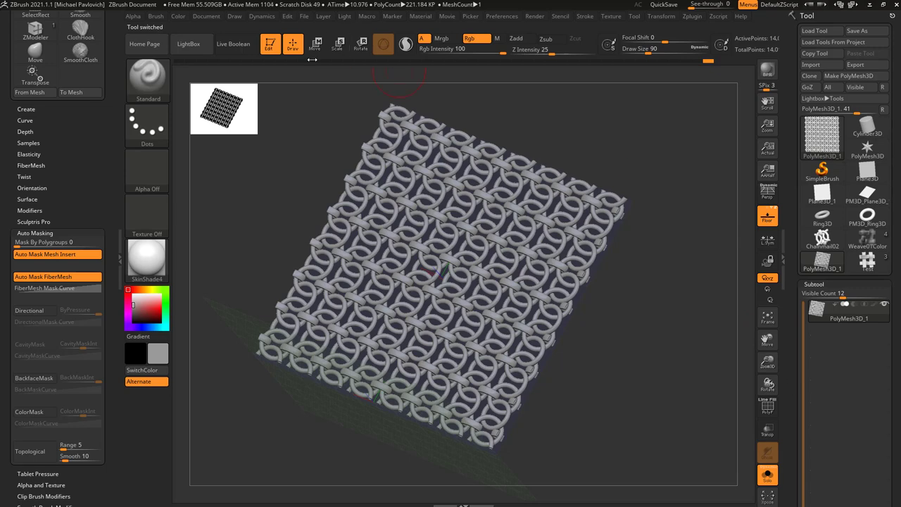
{"action": "key", "text": "t"}
{"action": "key", "text": "ctrl+n"}
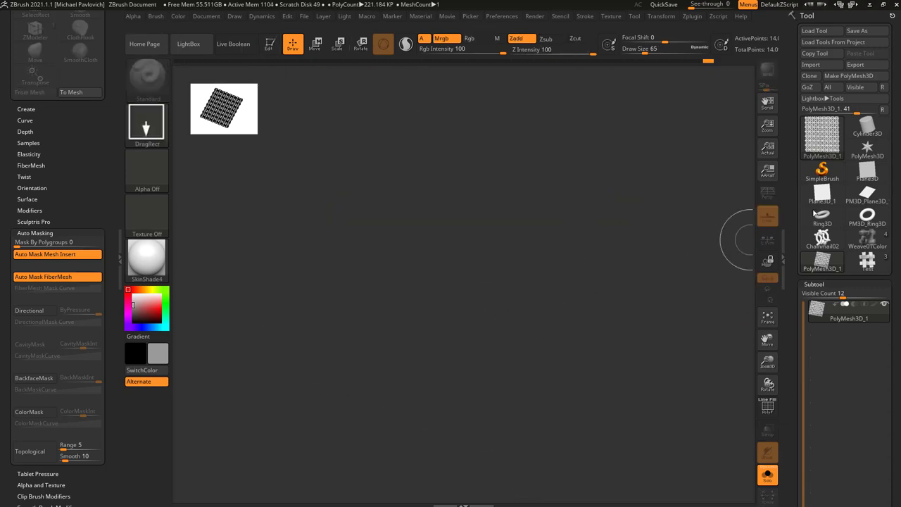
Draw a new Plane3D on the empty canvas and enter Edit mode
{"action": "left_click", "coordinate": [822, 170]}
{"action": "left_click", "coordinate": [822, 135]}
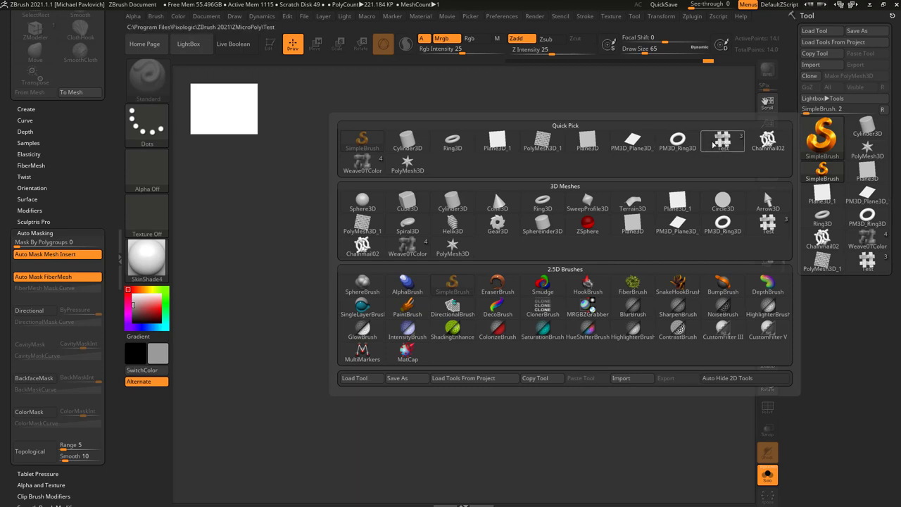
{"action": "left_click", "coordinate": [639, 224]}
{"action": "left_click_drag", "start_coordinate": [454, 307], "coordinate": [473, 427]}
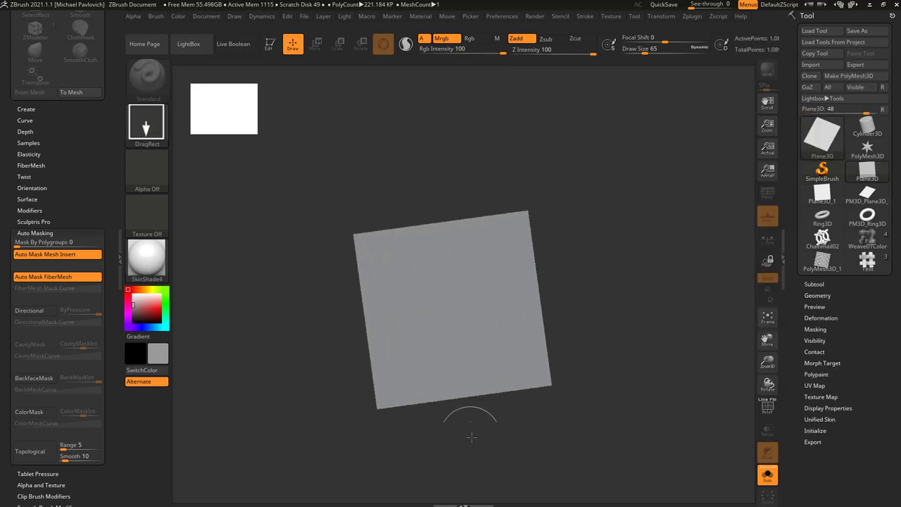
{"action": "left_click", "coordinate": [270, 44]}
{"action": "left_click_drag", "start_coordinate": [604, 295], "coordinate": [665, 331]}
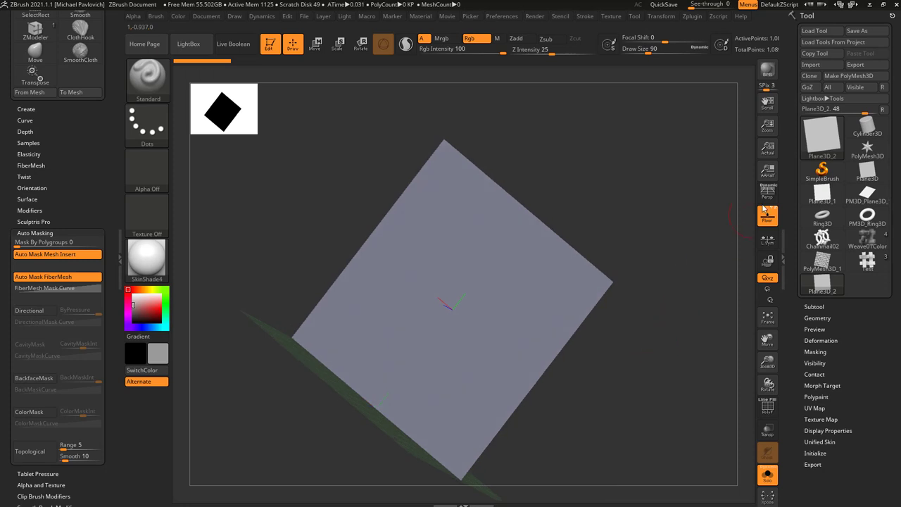
Convert the new plane into an editable PolyMesh3D
{"action": "left_click", "coordinate": [849, 75]}
{"action": "scroll", "coordinate": [793, 275], "scroll_direction": "down", "scroll_amount": 5}
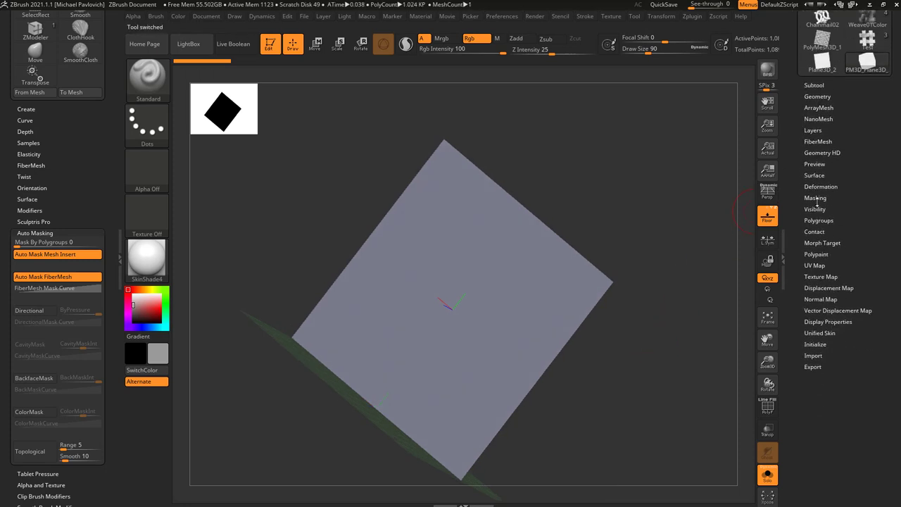
{"action": "left_click_drag", "start_coordinate": [658, 252], "coordinate": [691, 265]}
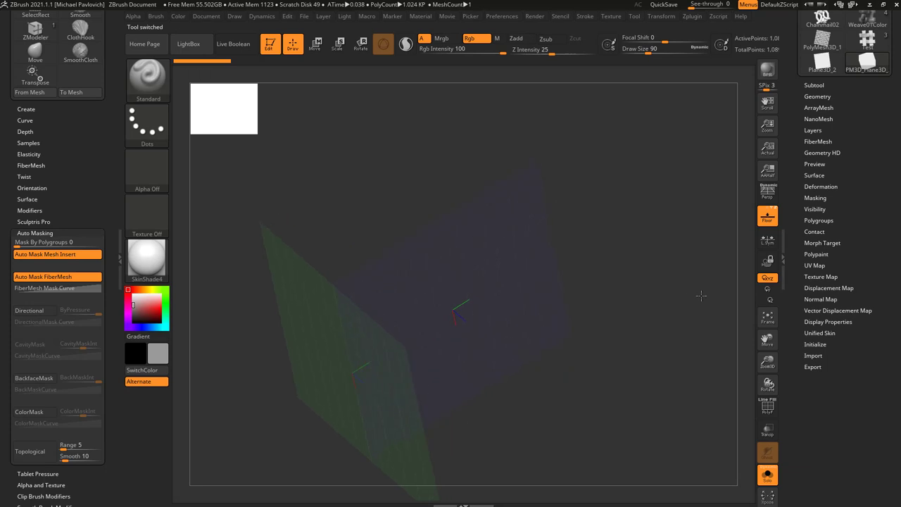
{"action": "left_click_drag", "start_coordinate": [701, 296], "coordinate": [459, 185]}
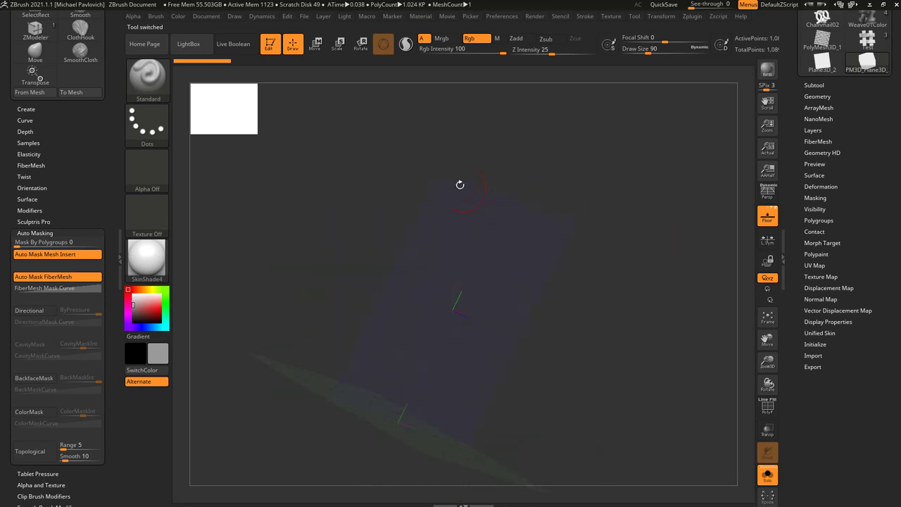
{"action": "left_click_drag", "start_coordinate": [540, 326], "coordinate": [394, 255]}
{"action": "left_click", "coordinate": [235, 17]}
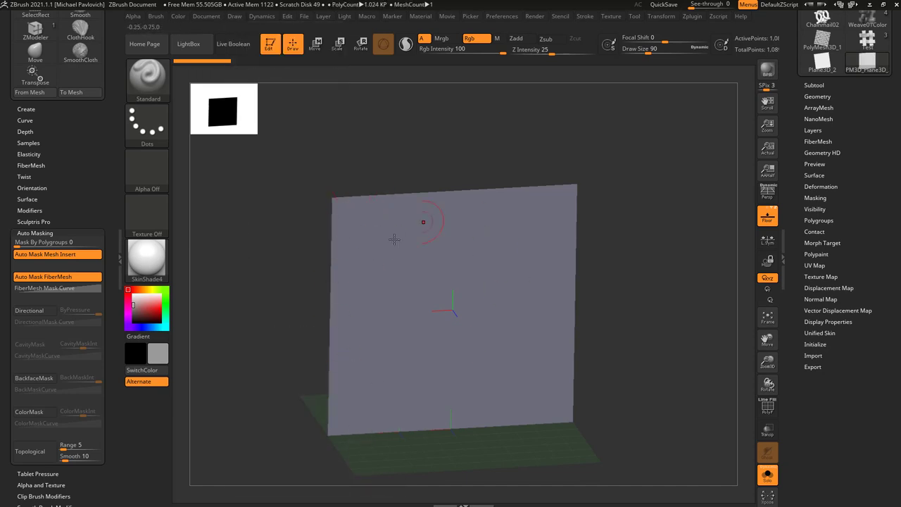
Reinitialize the plane as a QGrid with X, Y and Z resolution 5 and display its PolyFrame
{"action": "scroll", "coordinate": [804, 296], "scroll_direction": "up", "scroll_amount": 3}
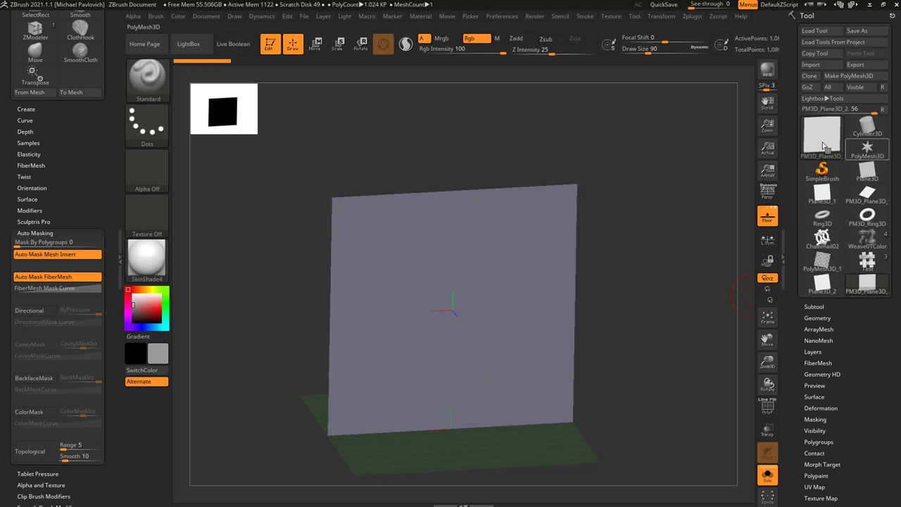
{"action": "scroll", "coordinate": [800, 354], "scroll_direction": "down", "scroll_amount": 4}
{"action": "left_click", "coordinate": [816, 274]}
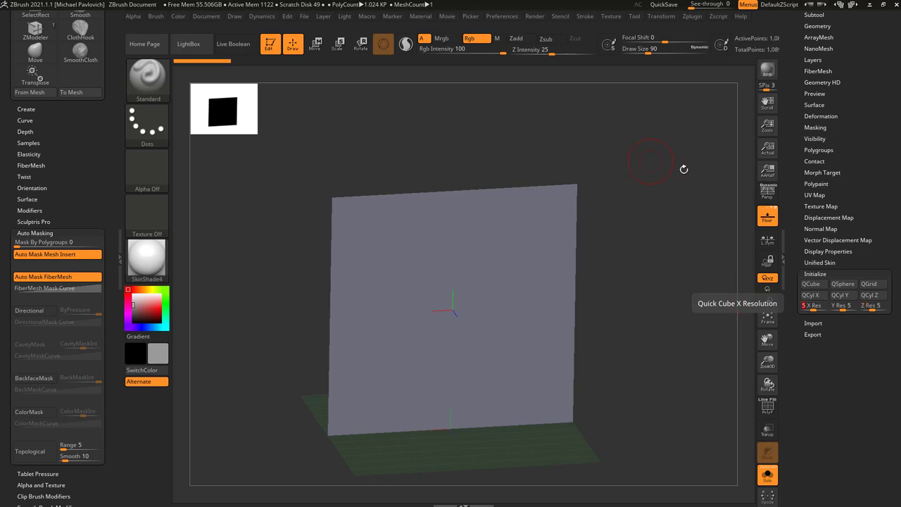
{"action": "left_click", "coordinate": [873, 284]}
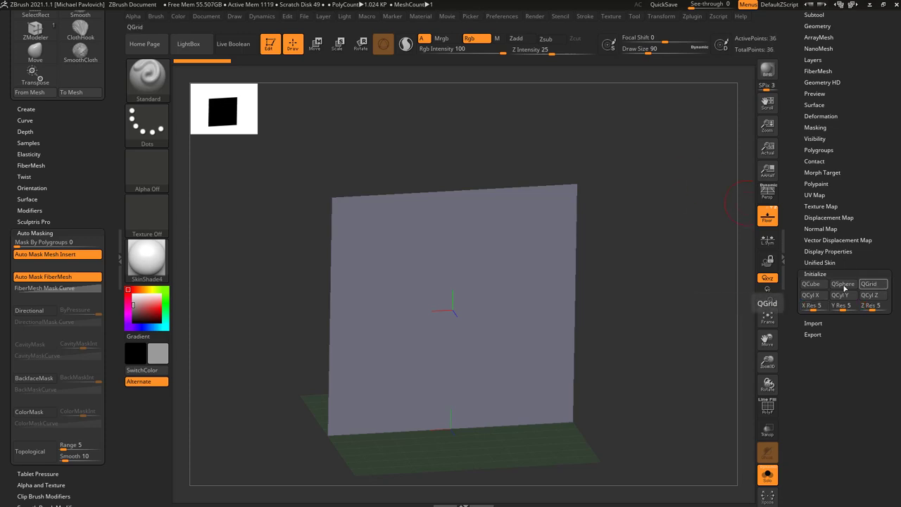
{"action": "left_click", "coordinate": [768, 406]}
{"action": "left_click_drag", "start_coordinate": [665, 337], "coordinate": [695, 366]}
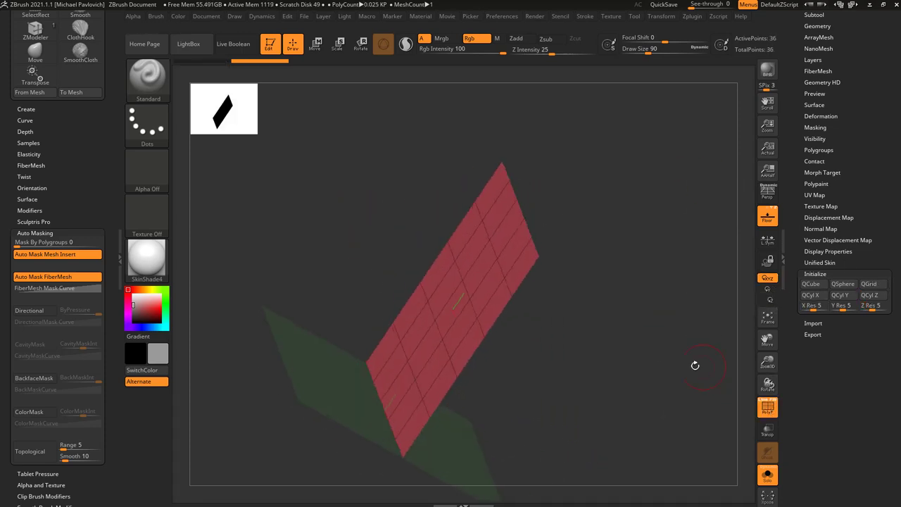
{"action": "left_click_drag", "start_coordinate": [630, 253], "coordinate": [520, 249]}
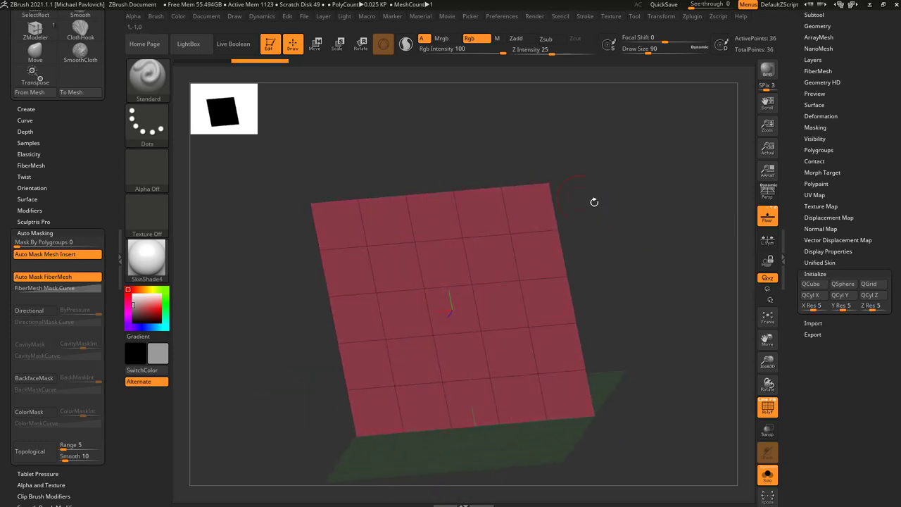
{"action": "left_click_drag", "start_coordinate": [594, 202], "coordinate": [338, 198], "text": "shift"}
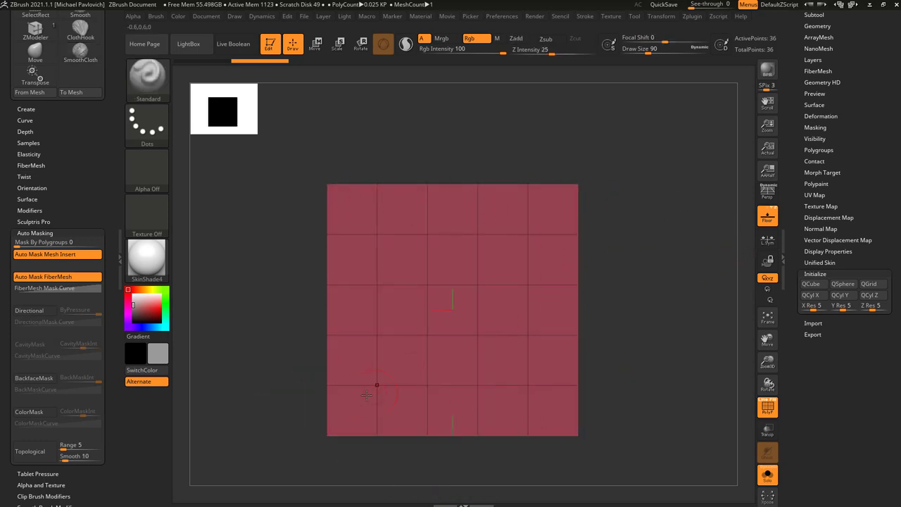
Turn on Dynamic Subdiv for the grid plane and set SmoothSubdiv to 0
{"action": "left_click_drag", "start_coordinate": [795, 204], "coordinate": [791, 318]}
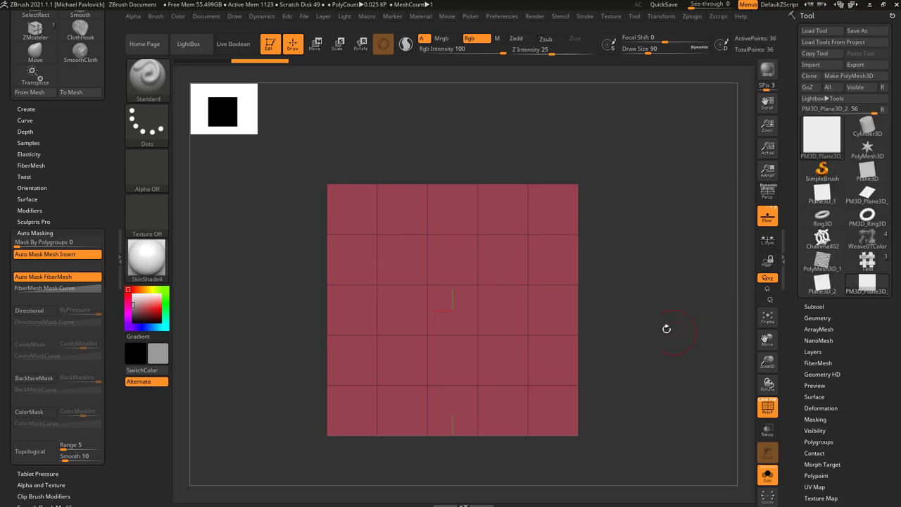
{"action": "left_click_drag", "start_coordinate": [667, 329], "coordinate": [676, 338]}
{"action": "left_click_drag", "start_coordinate": [798, 328], "coordinate": [798, 293]}
{"action": "left_click", "coordinate": [816, 282]}
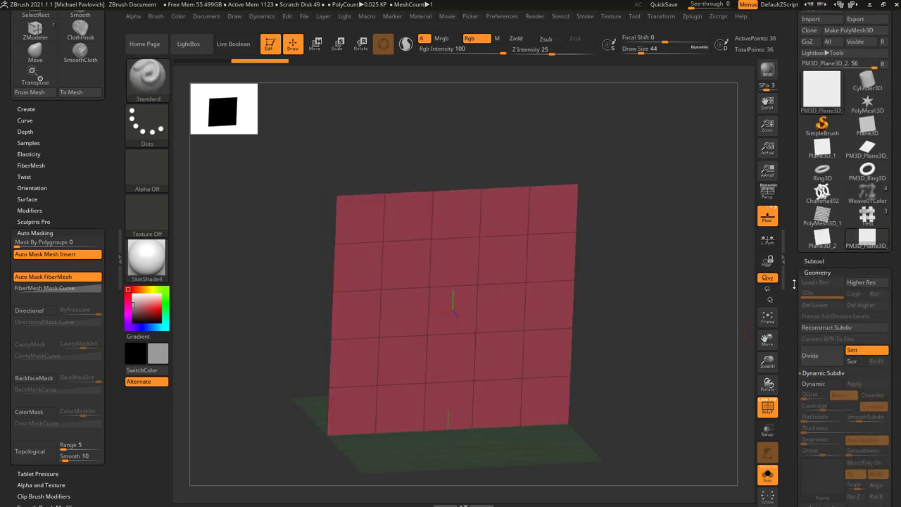
{"action": "left_click", "coordinate": [811, 290]}
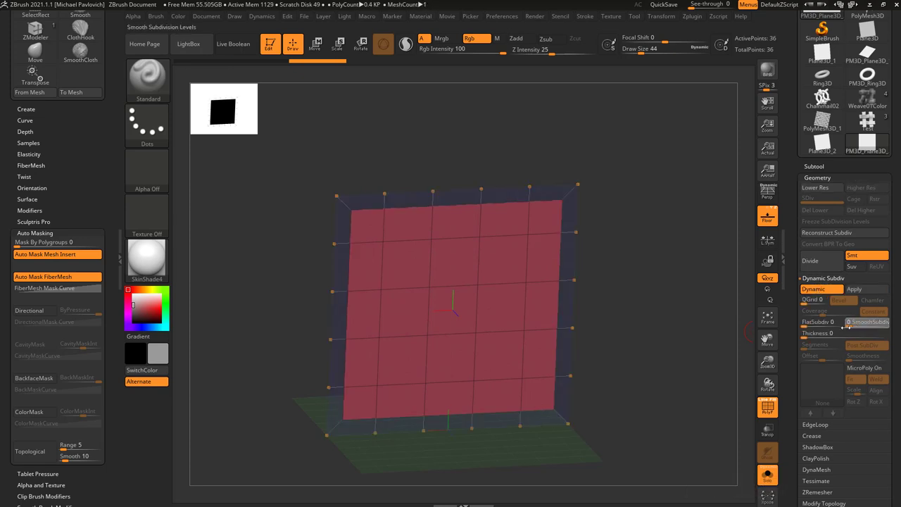
{"action": "left_click_drag", "start_coordinate": [847, 328], "coordinate": [846, 328]}
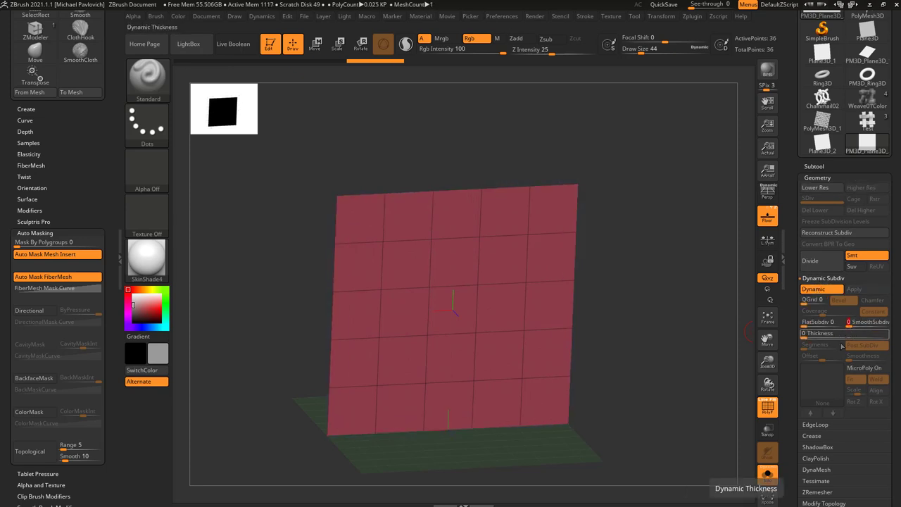
Turn on MicroPoly for the grid plane and assign the custom Test weave
{"action": "left_click", "coordinate": [855, 368]}
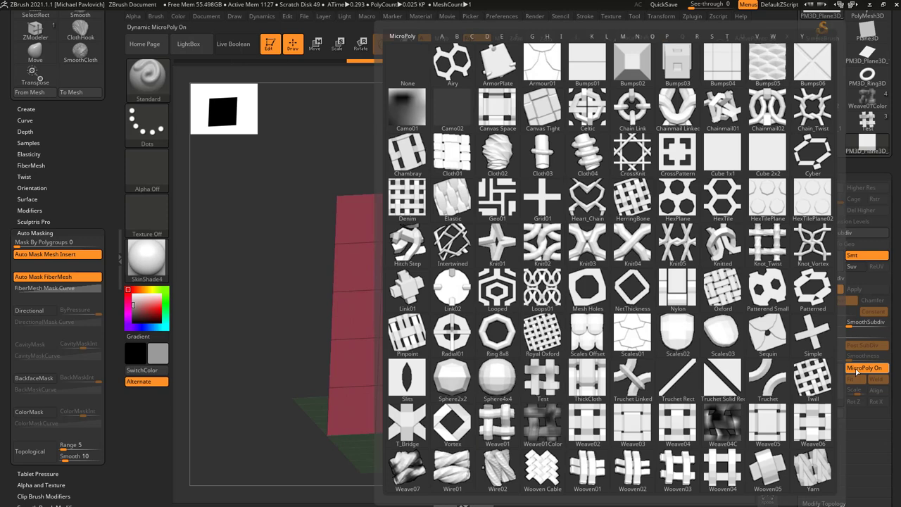
{"action": "left_click", "coordinate": [546, 381]}
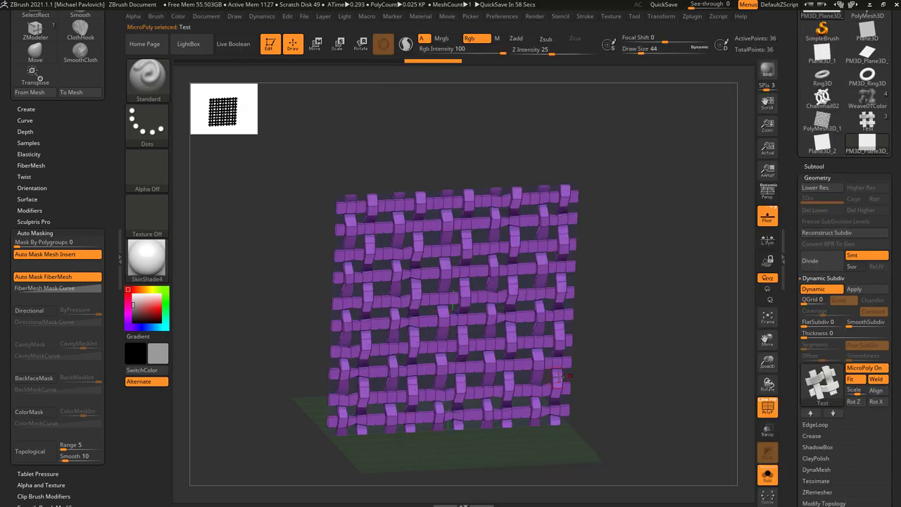
{"action": "left_click_drag", "start_coordinate": [648, 359], "coordinate": [644, 354], "text": "shift"}
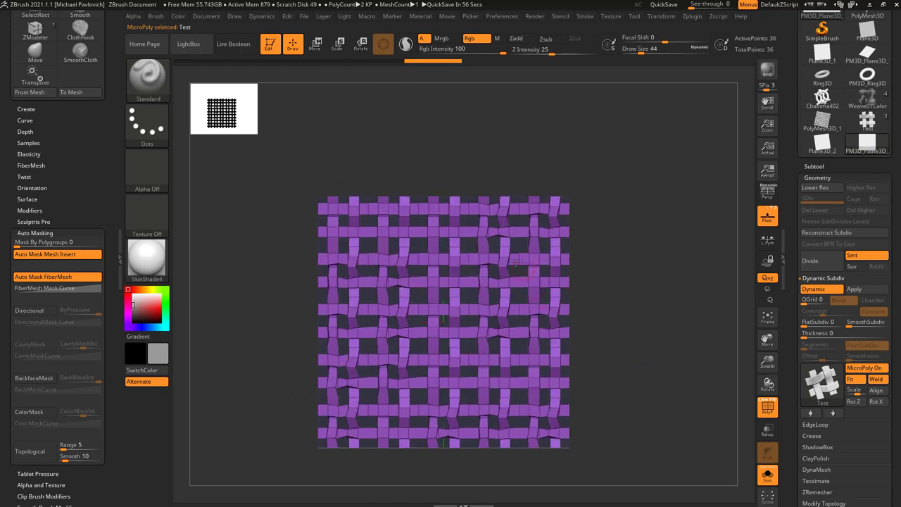
Hide the PolyFrame display and turn on polypaint for the PM3D_Plane3D_2 subtool
{"action": "left_click", "coordinate": [767, 405]}
{"action": "mouse_move", "coordinate": [704, 372]}
{"action": "left_mouse_down"}
{"action": "mouse_move", "coordinate": [690, 385]}
{"action": "mouse_move", "coordinate": [707, 383]}
{"action": "left_mouse_up"}
{"action": "left_click", "coordinate": [816, 166]}
{"action": "left_click", "coordinate": [874, 188]}
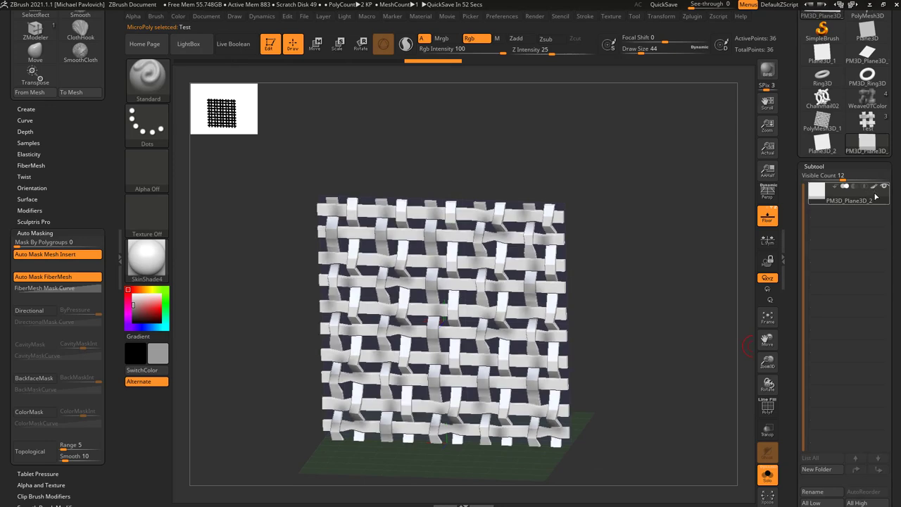
{"action": "left_click_drag", "start_coordinate": [640, 279], "coordinate": [659, 267]}
{"action": "left_click_drag", "start_coordinate": [618, 295], "coordinate": [655, 299]}
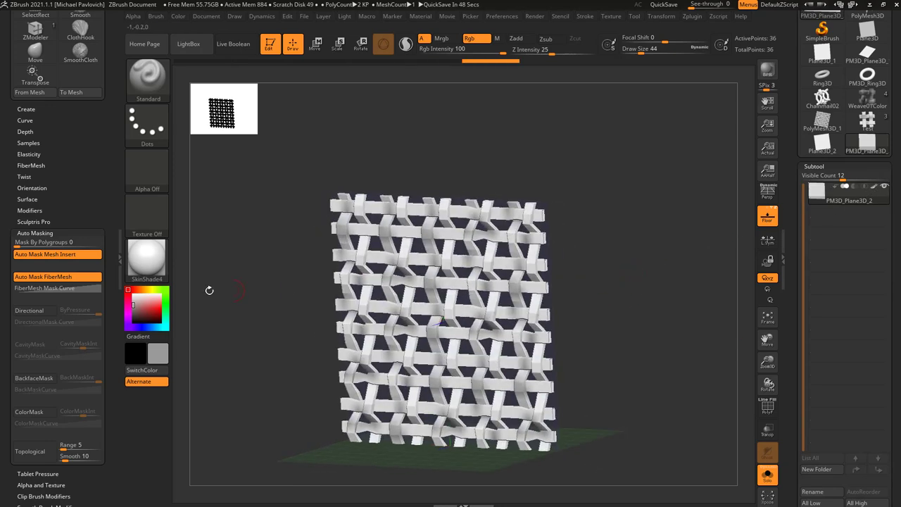
Pick a bright red (R 255, G 12, B 12) and fill the whole woven plane with it
{"action": "left_click_drag", "start_coordinate": [151, 304], "coordinate": [162, 306]}
{"action": "left_click", "coordinate": [163, 306]}
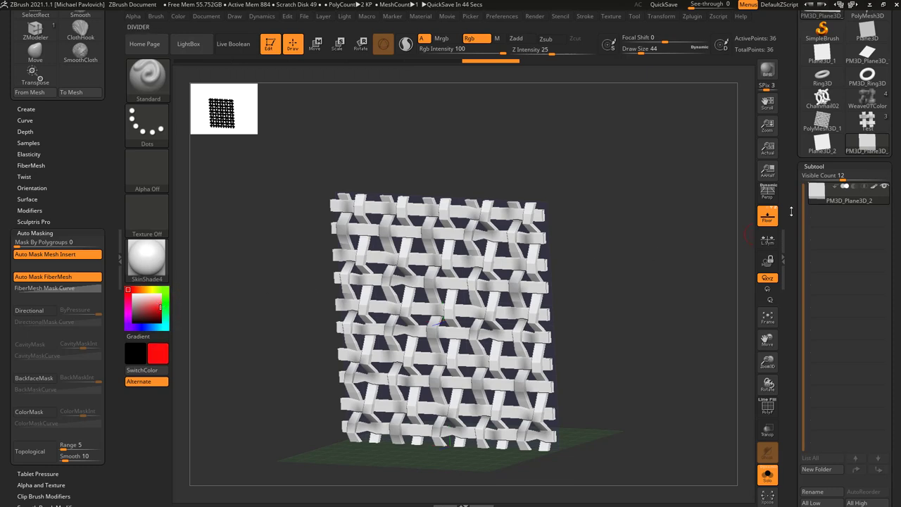
{"action": "left_click_drag", "start_coordinate": [791, 241], "coordinate": [790, 206]}
{"action": "left_click", "coordinate": [178, 17]}
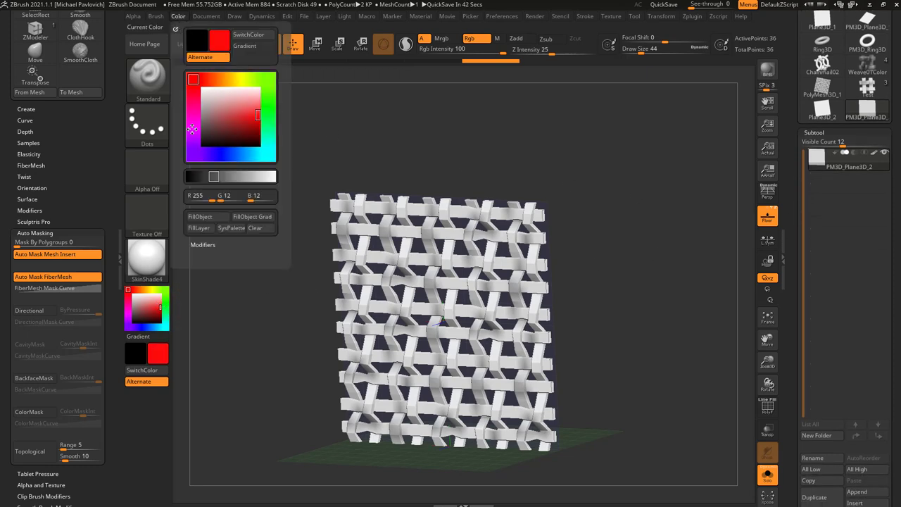
{"action": "left_click", "coordinate": [214, 217]}
{"action": "left_click_drag", "start_coordinate": [642, 283], "coordinate": [419, 287], "text": "shift"}
{"action": "left_click_drag", "start_coordinate": [483, 214], "coordinate": [468, 246]}
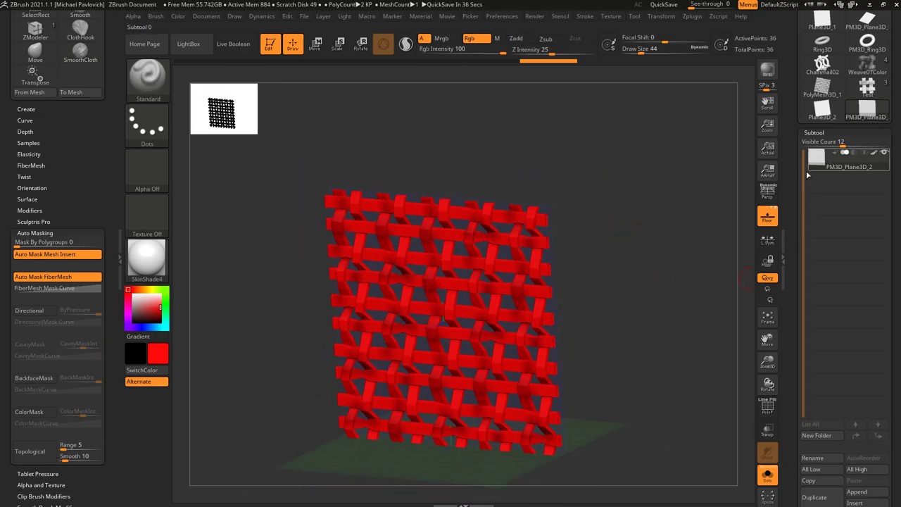
Pick yellow, set the Draw Size to 154 and paint over the upper middle of the red weave
{"action": "left_click_drag", "start_coordinate": [835, 171], "coordinate": [839, 121]}
{"action": "left_click_drag", "start_coordinate": [796, 270], "coordinate": [796, 188]}
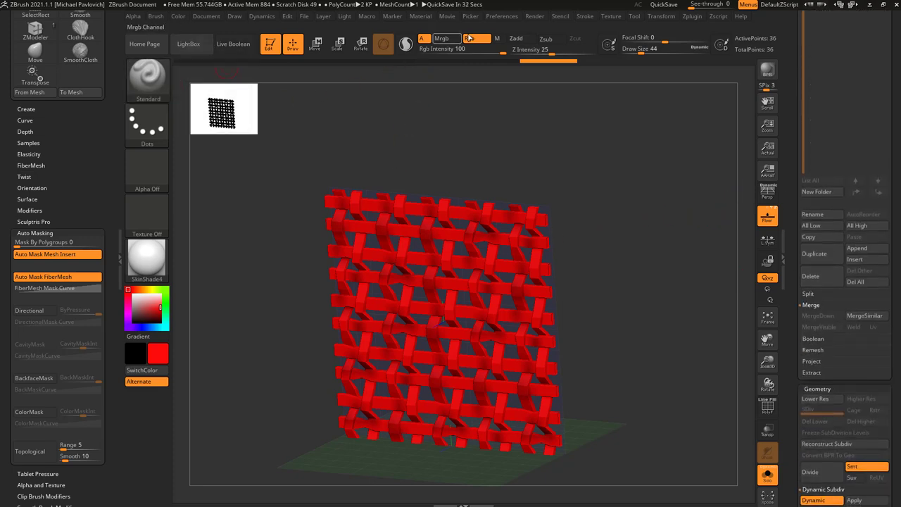
{"action": "left_click", "coordinate": [149, 290]}
{"action": "key", "text": "s"}
{"action": "left_click", "coordinate": [416, 267]}
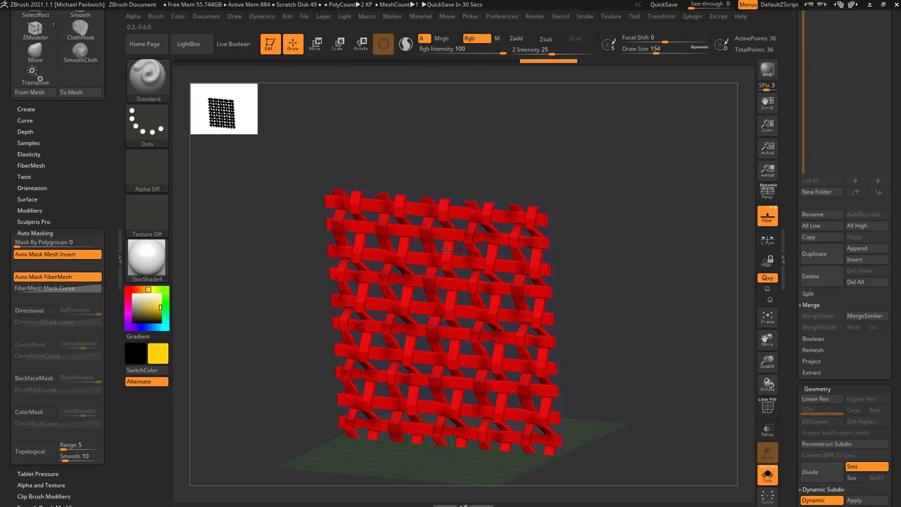
{"action": "mouse_move", "coordinate": [444, 250]}
{"action": "left_mouse_down"}
{"action": "mouse_move", "coordinate": [441, 262]}
{"action": "mouse_move", "coordinate": [414, 247]}
{"action": "left_mouse_up"}
{"action": "left_click_drag", "start_coordinate": [617, 226], "coordinate": [418, 288], "text": "shift"}
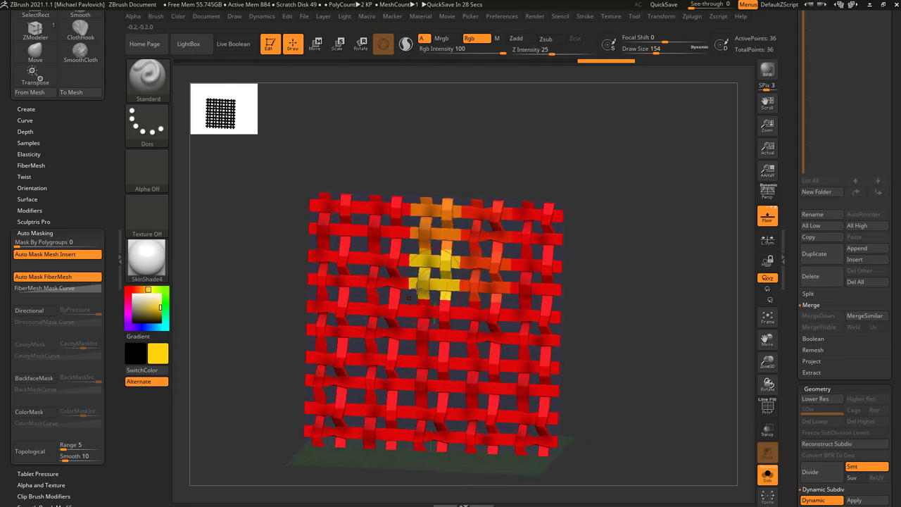
Paint yellow over the middle and lower areas of the red weave, extending across its whole right half
{"action": "mouse_move", "coordinate": [479, 305]}
{"action": "left_mouse_down"}
{"action": "mouse_move", "coordinate": [521, 303]}
{"action": "mouse_move", "coordinate": [458, 262]}
{"action": "left_mouse_up"}
{"action": "mouse_move", "coordinate": [449, 246]}
{"action": "right_mouse_down"}
{"action": "mouse_move", "coordinate": [603, 255]}
{"action": "mouse_move", "coordinate": [537, 248]}
{"action": "right_mouse_up"}
{"action": "left_click_drag", "start_coordinate": [614, 282], "coordinate": [686, 288]}
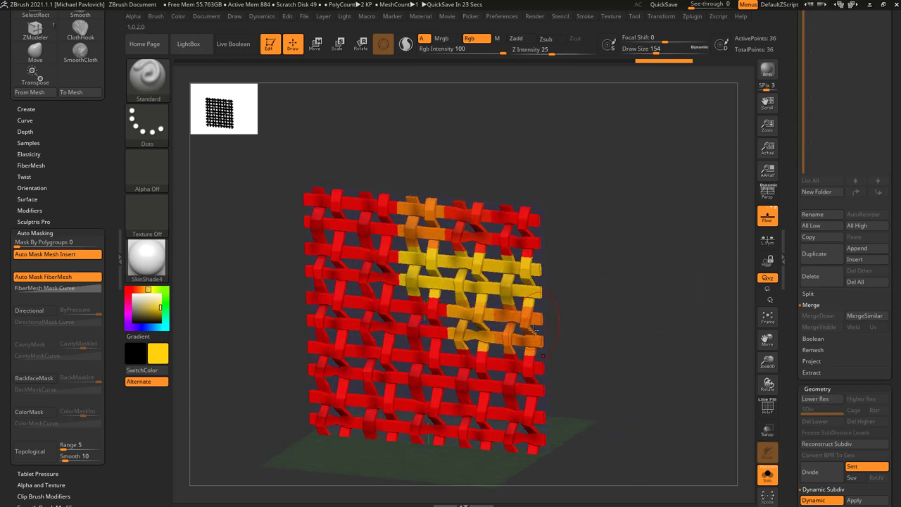
{"action": "scroll", "coordinate": [795, 356], "scroll_direction": "down", "scroll_amount": 5}
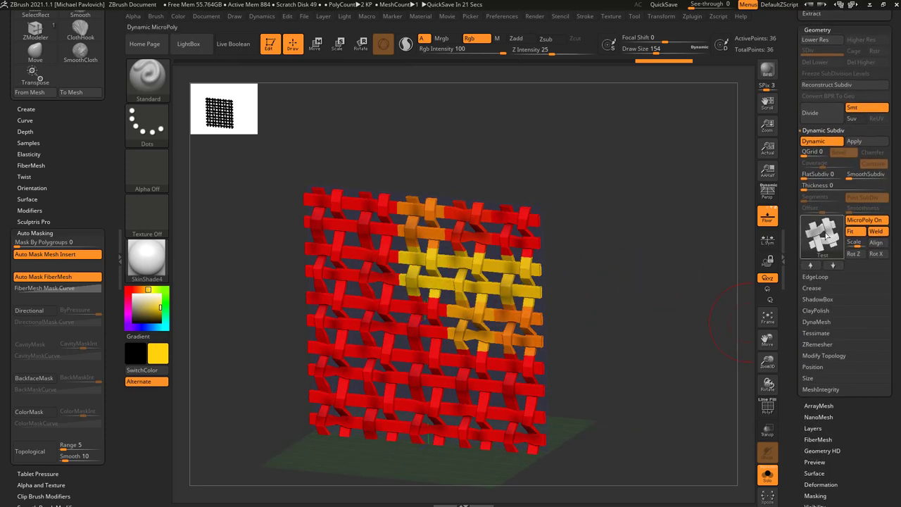
{"action": "mouse_move", "coordinate": [529, 341]}
{"action": "left_mouse_down"}
{"action": "mouse_move", "coordinate": [464, 380]}
{"action": "mouse_move", "coordinate": [423, 317]}
{"action": "mouse_move", "coordinate": [433, 380]}
{"action": "mouse_move", "coordinate": [511, 405]}
{"action": "left_mouse_up"}
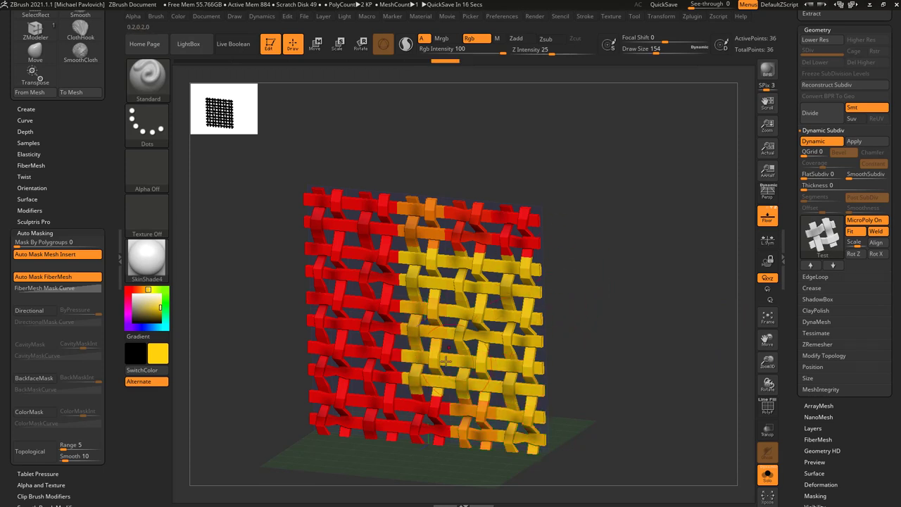
Turn off MicroPoly and paint yellow across the upper right area of the plain plane
{"action": "mouse_move", "coordinate": [619, 303]}
{"action": "left_mouse_down"}
{"action": "mouse_move", "coordinate": [658, 290]}
{"action": "mouse_move", "coordinate": [619, 277]}
{"action": "left_mouse_up"}
{"action": "left_click", "coordinate": [874, 221]}
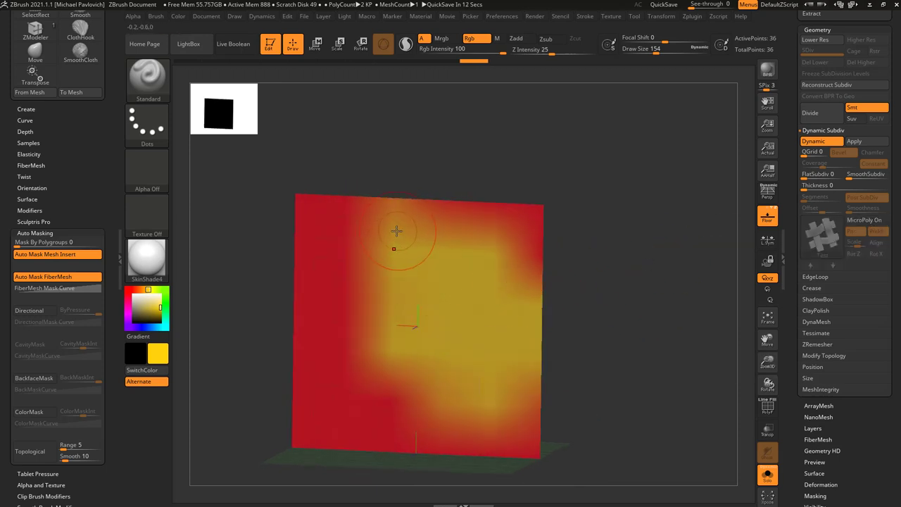
{"action": "mouse_move", "coordinate": [397, 230]}
{"action": "left_mouse_down"}
{"action": "mouse_move", "coordinate": [399, 215]}
{"action": "mouse_move", "coordinate": [552, 205]}
{"action": "mouse_move", "coordinate": [578, 292]}
{"action": "left_mouse_up"}
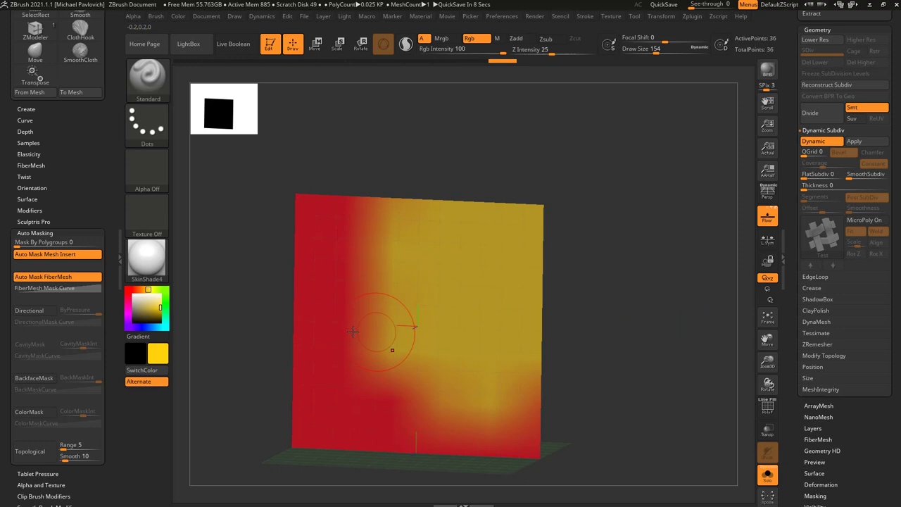
Pick cyan, paint over the middle left area of the plane and turn MicroPoly back on
{"action": "left_click", "coordinate": [167, 328]}
{"action": "mouse_move", "coordinate": [338, 352]}
{"action": "left_mouse_down"}
{"action": "mouse_move", "coordinate": [303, 331]}
{"action": "mouse_move", "coordinate": [352, 282]}
{"action": "mouse_move", "coordinate": [631, 293]}
{"action": "left_mouse_up"}
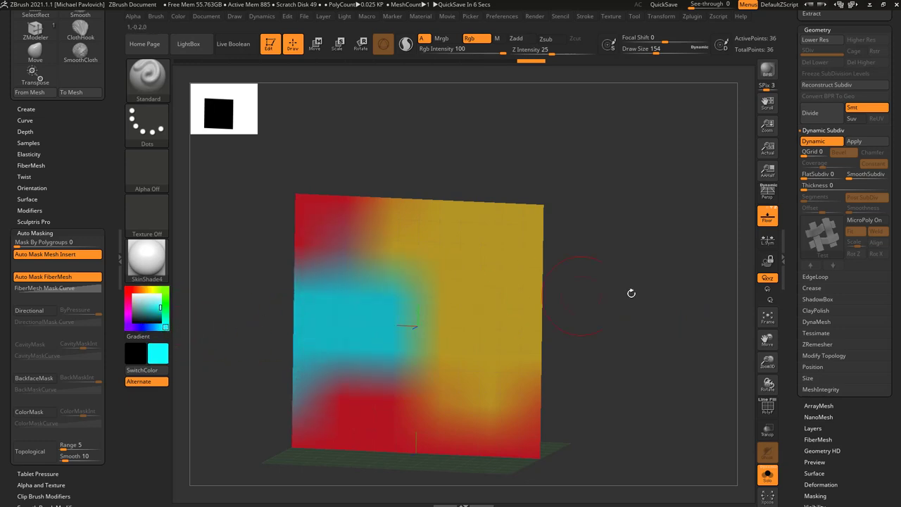
{"action": "left_click", "coordinate": [864, 220]}
{"action": "left_click_drag", "start_coordinate": [692, 282], "coordinate": [561, 304]}
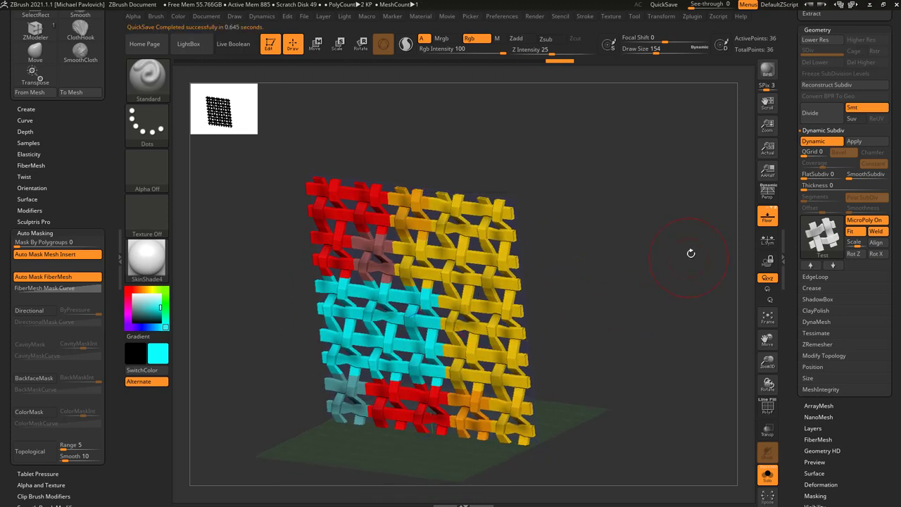
Apply the dynamic subdivision to make the weave real geometry and paint cyan over its centre strips
{"action": "left_click", "coordinate": [854, 141]}
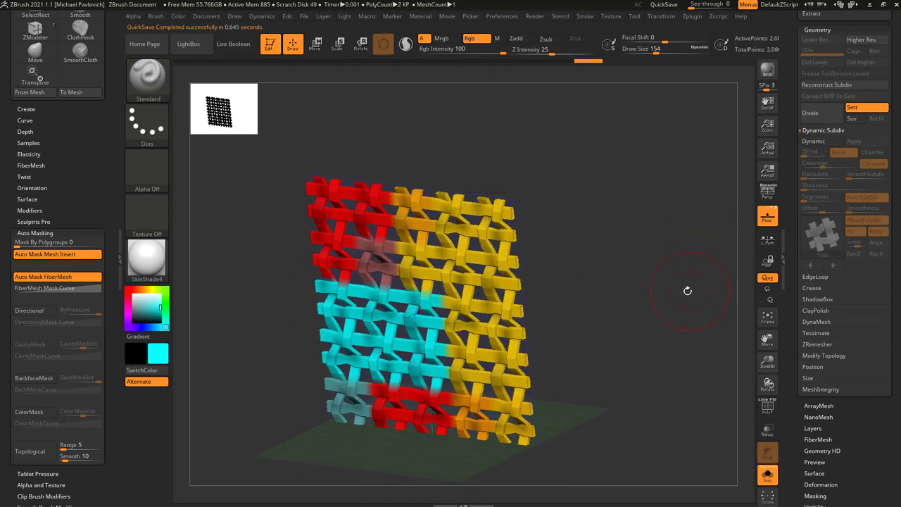
{"action": "left_click_drag", "start_coordinate": [583, 314], "coordinate": [538, 290]}
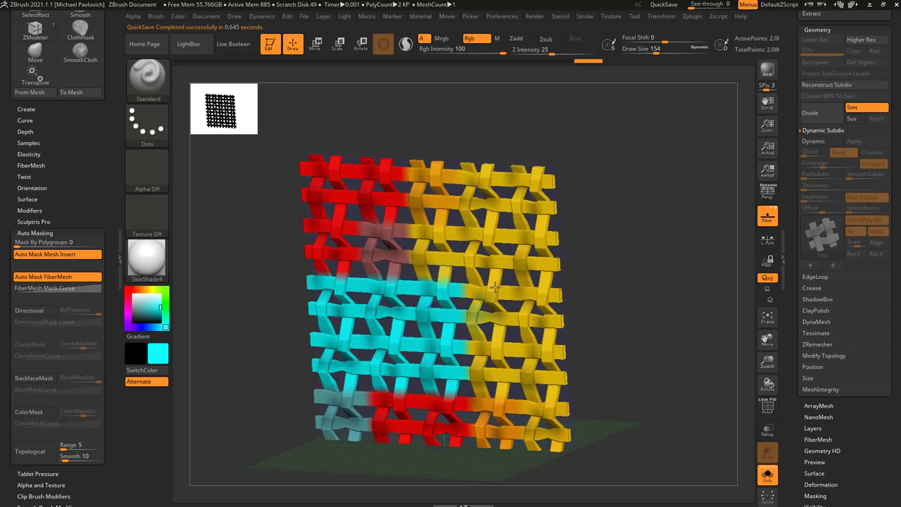
{"action": "mouse_move", "coordinate": [421, 293]}
{"action": "left_mouse_down"}
{"action": "mouse_move", "coordinate": [388, 271]}
{"action": "mouse_move", "coordinate": [460, 319]}
{"action": "mouse_move", "coordinate": [385, 310]}
{"action": "left_mouse_up"}
{"action": "left_click_drag", "start_coordinate": [629, 275], "coordinate": [584, 266]}
Pick orange and paint over the middle of the applied weave mesh
{"action": "left_click", "coordinate": [141, 289]}
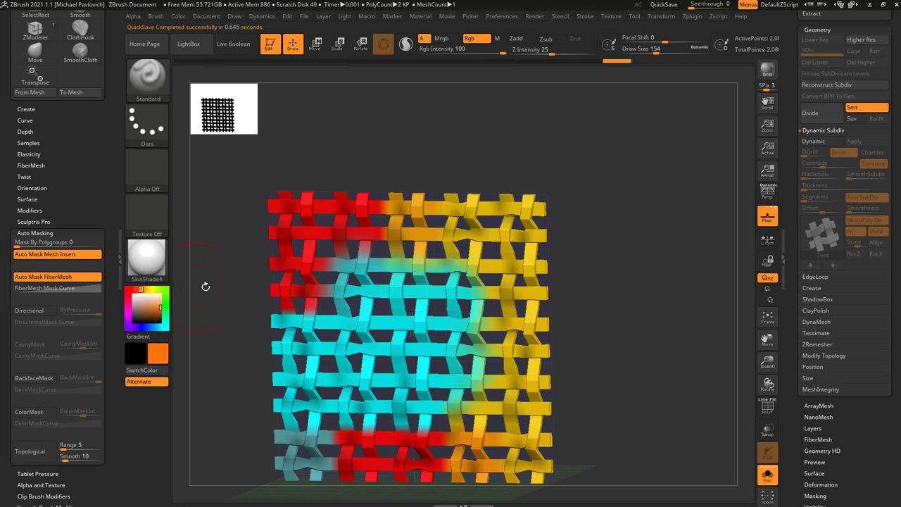
{"action": "mouse_move", "coordinate": [465, 267]}
{"action": "left_mouse_down"}
{"action": "mouse_move", "coordinate": [500, 303]}
{"action": "mouse_move", "coordinate": [416, 331]}
{"action": "mouse_move", "coordinate": [423, 366]}
{"action": "left_mouse_up"}
{"action": "mouse_move", "coordinate": [605, 296]}
{"action": "left_mouse_down"}
{"action": "mouse_move", "coordinate": [645, 303]}
{"action": "mouse_move", "coordinate": [646, 283]}
{"action": "left_mouse_up"}
Undo the paint strokes on the weave mesh and the applied dynamic subdivision
{"action": "key", "text": "ctrl+z"}
{"action": "key", "text": "ctrl+z"}
{"action": "key", "text": "ctrl+z"}
{"action": "key", "text": "ctrl+z"}
Turn off polypaint for the PM3D_Plane3D_2 subtool, pick white as the colour and turn on MicroPoly with the Test weave
{"action": "left_click", "coordinate": [817, 29]}
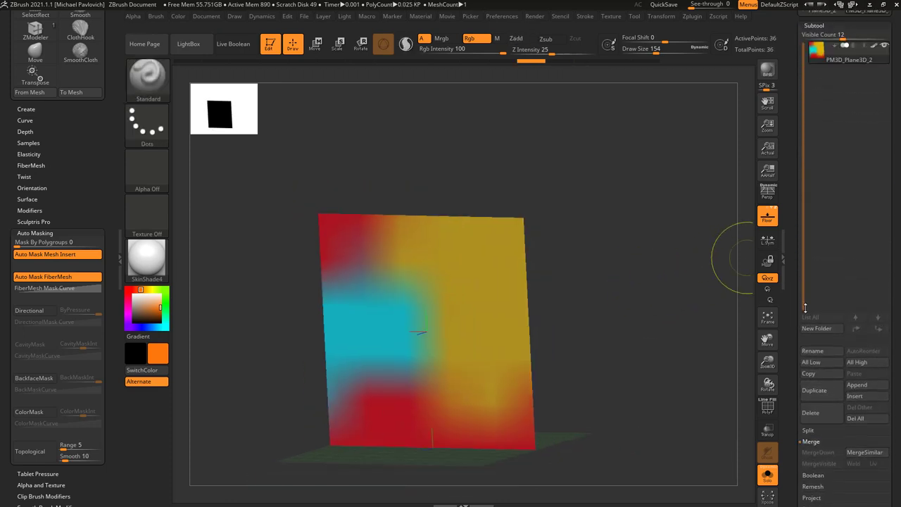
{"action": "left_click", "coordinate": [873, 44]}
{"action": "left_click_drag", "start_coordinate": [793, 274], "coordinate": [795, 137]}
{"action": "left_click", "coordinate": [129, 291]}
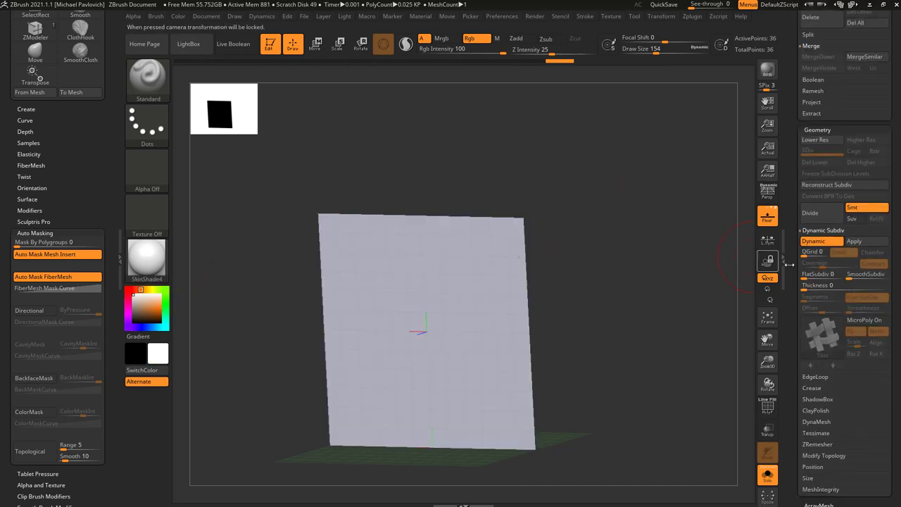
{"action": "left_click", "coordinate": [856, 321]}
{"action": "mouse_move", "coordinate": [700, 323]}
{"action": "left_mouse_down"}
{"action": "mouse_move", "coordinate": [639, 323]}
{"action": "mouse_move", "coordinate": [654, 342]}
{"action": "mouse_move", "coordinate": [719, 352]}
{"action": "left_mouse_up"}
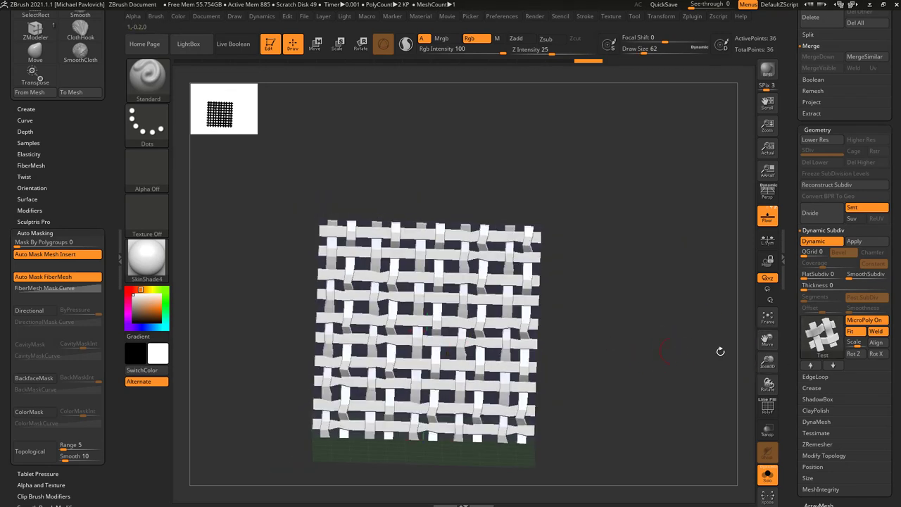